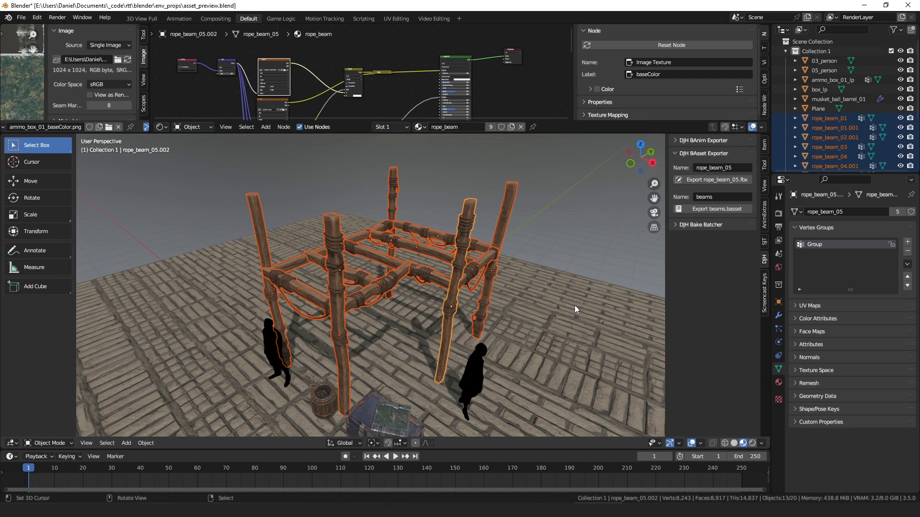
Export the selected rope beam arrangement as beams.basset
middle_drag(574, 306, 554, 291)
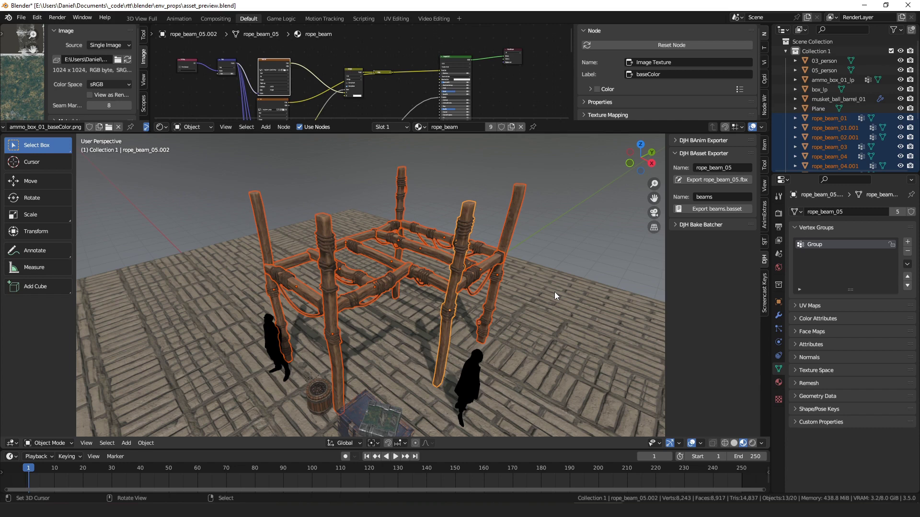
click(714, 209)
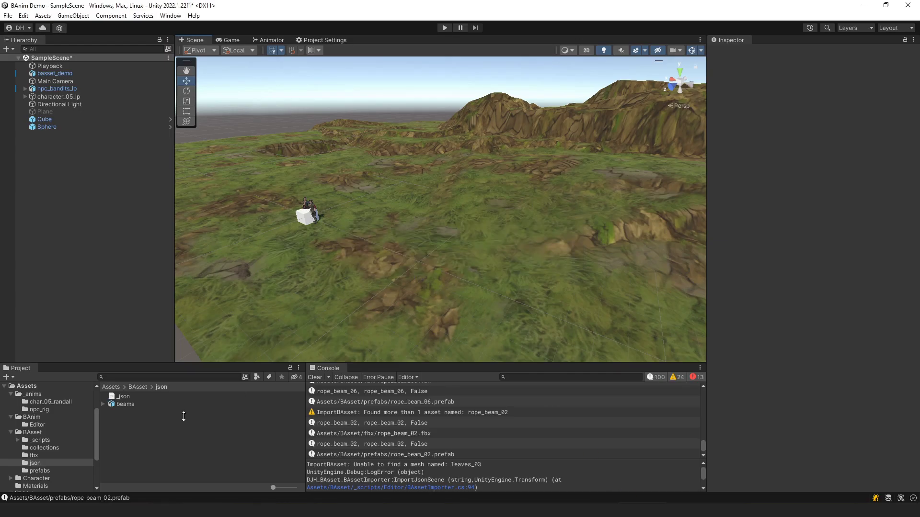
Switch to Unity, try out the beams asset from the json folder on the terrain, and delete that instance from the scene
click(125, 405)
drag(117, 404, 402, 277)
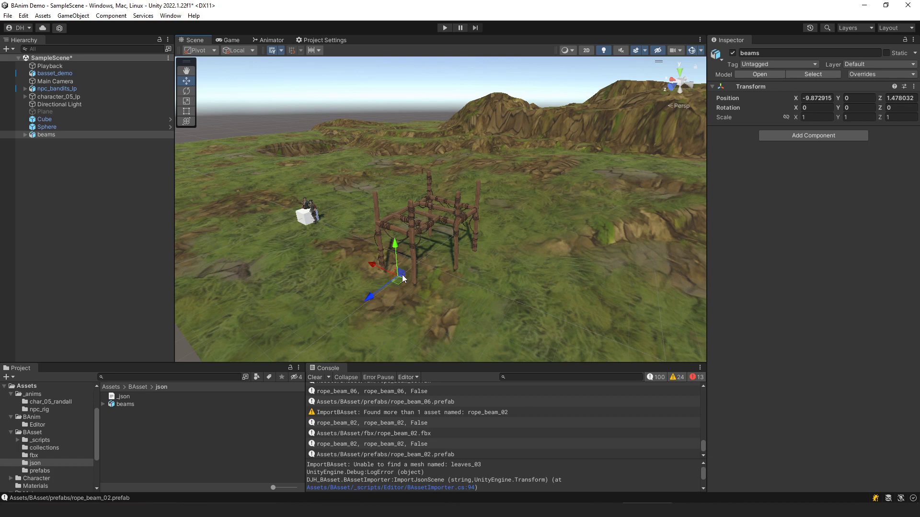
click(104, 404)
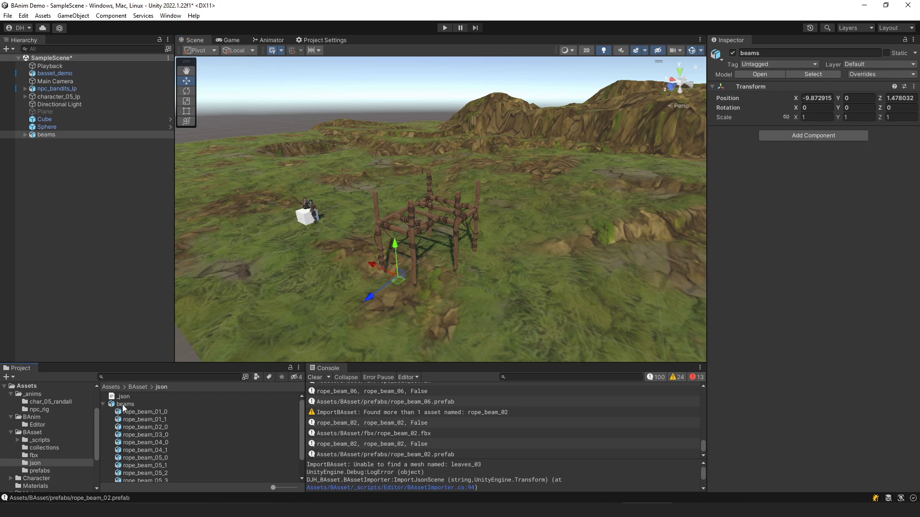
click(104, 405)
scroll(425, 247, up, 3)
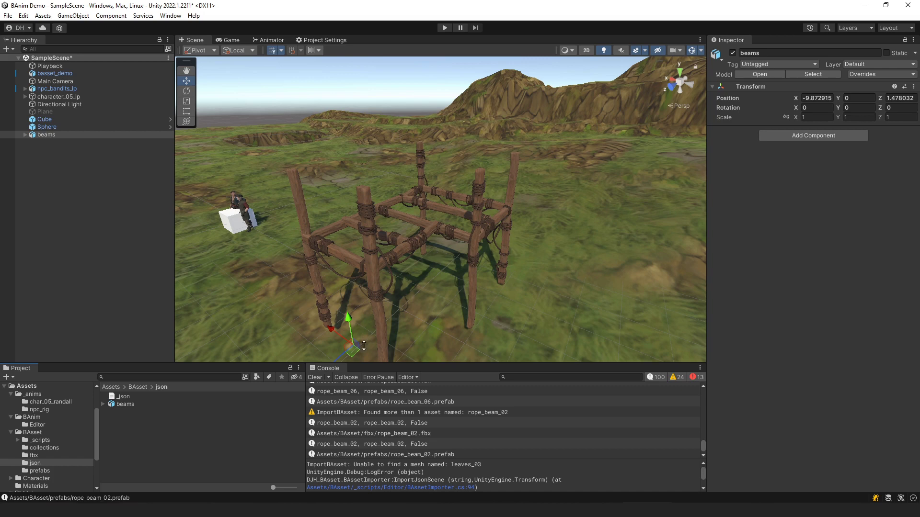
key(Delete)
Switch to Blender's basset_demo.blend, select the leaves_01 object and show its mesh data properties
key(alt+Tab)
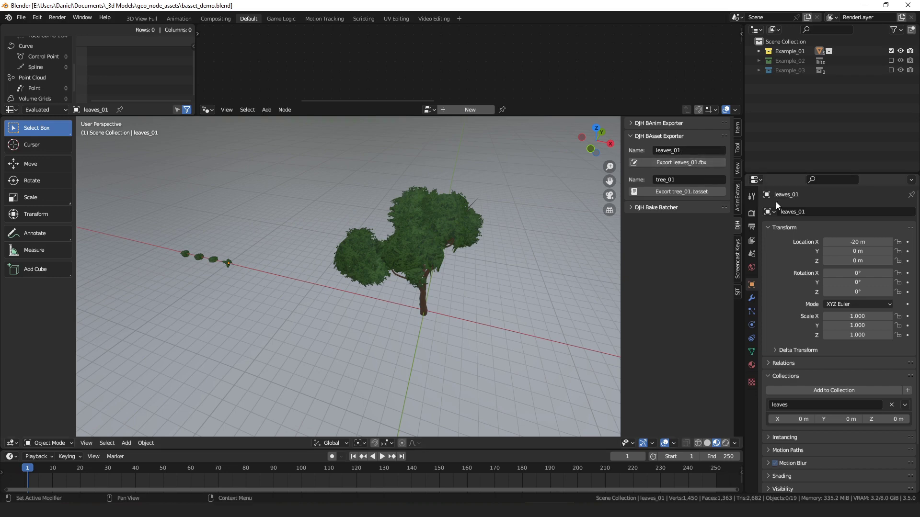
click(751, 351)
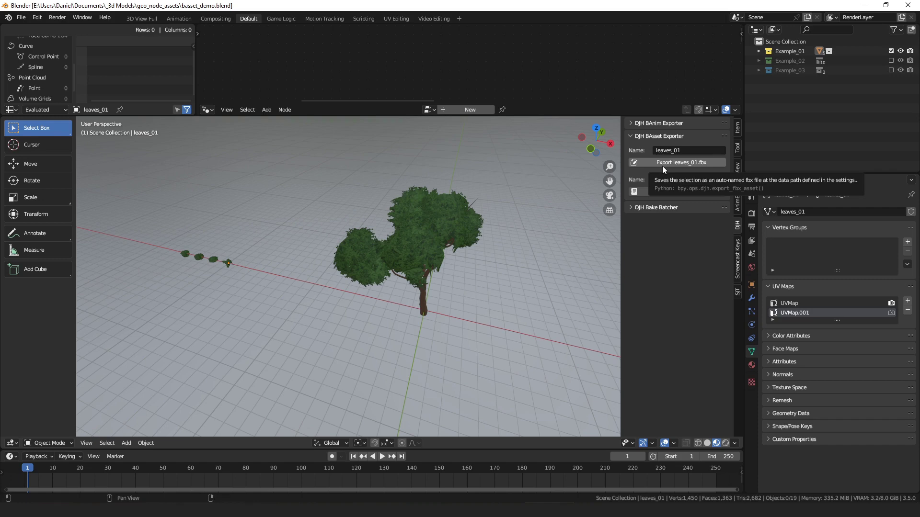
click(226, 264)
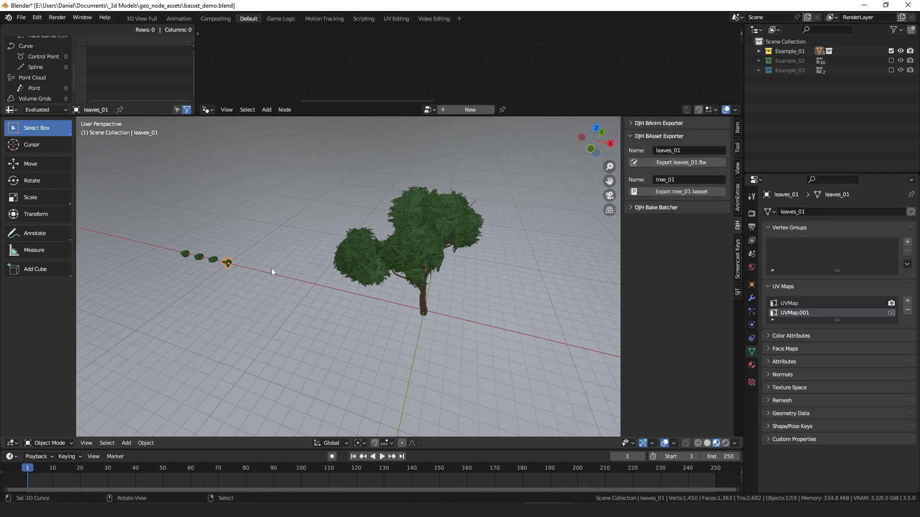
click(695, 181)
Check the mesh and asset export paths in the DJH BAsset Exporter add-on preferences
click(41, 19)
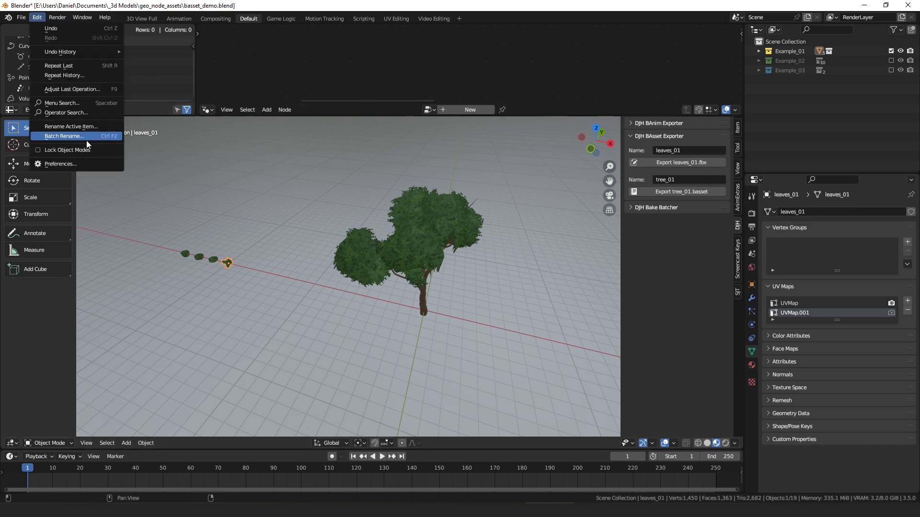
click(81, 166)
click(87, 144)
click(87, 144)
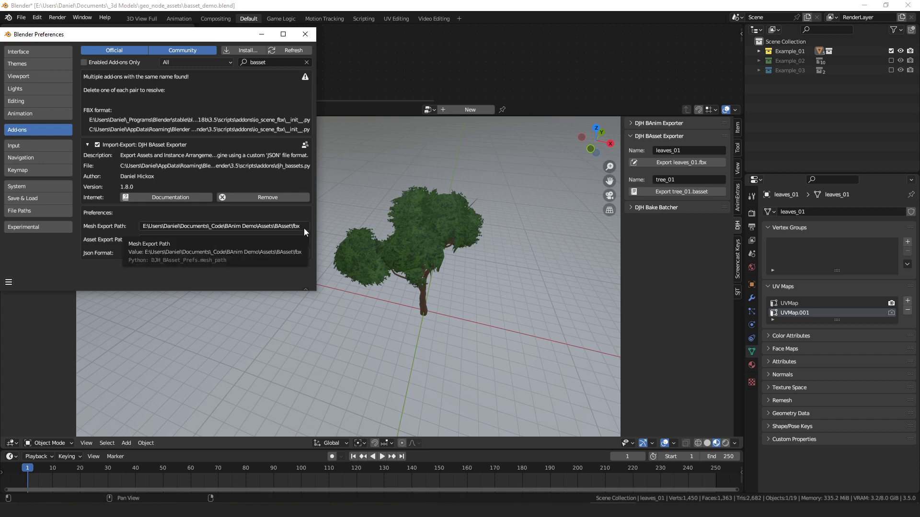
click(310, 34)
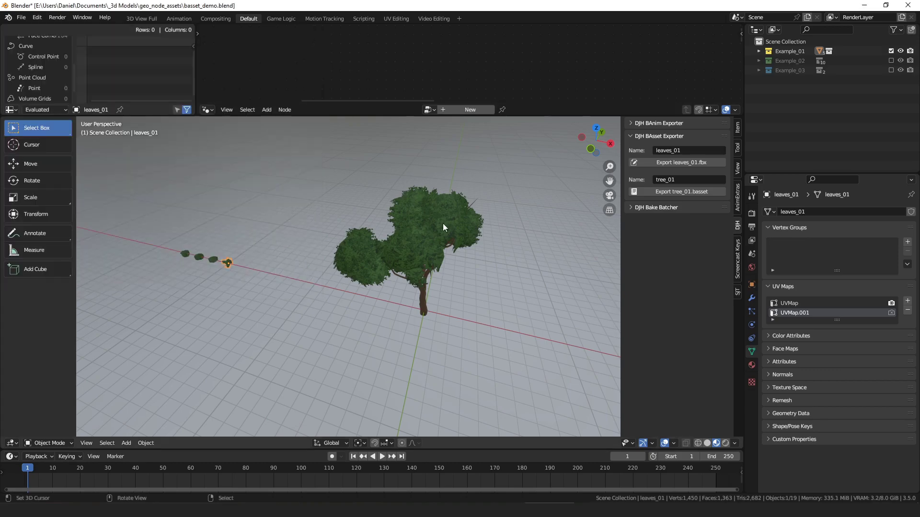
Switch to Unity, inspect the beams asset's instance list and locate the prefab assigned to rope_beam_01
key(alt+Tab)
click(167, 433)
click(128, 403)
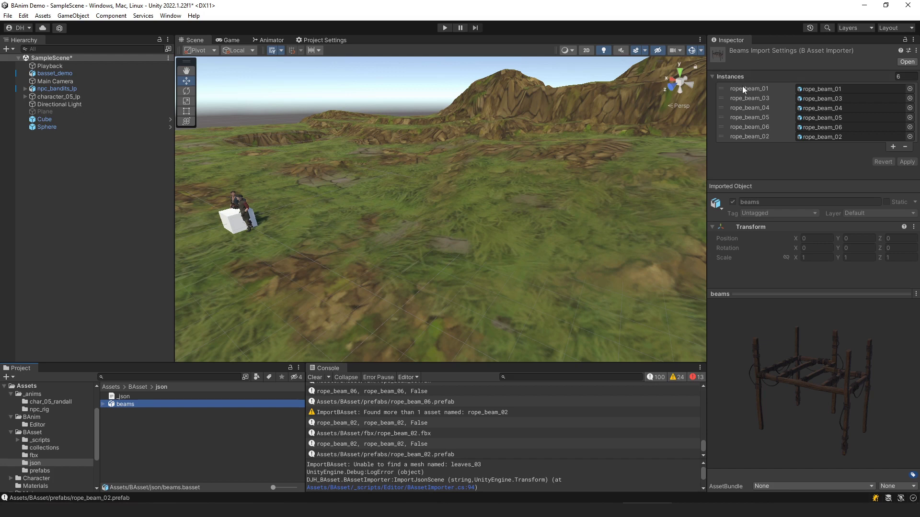
click(141, 421)
click(126, 405)
click(829, 89)
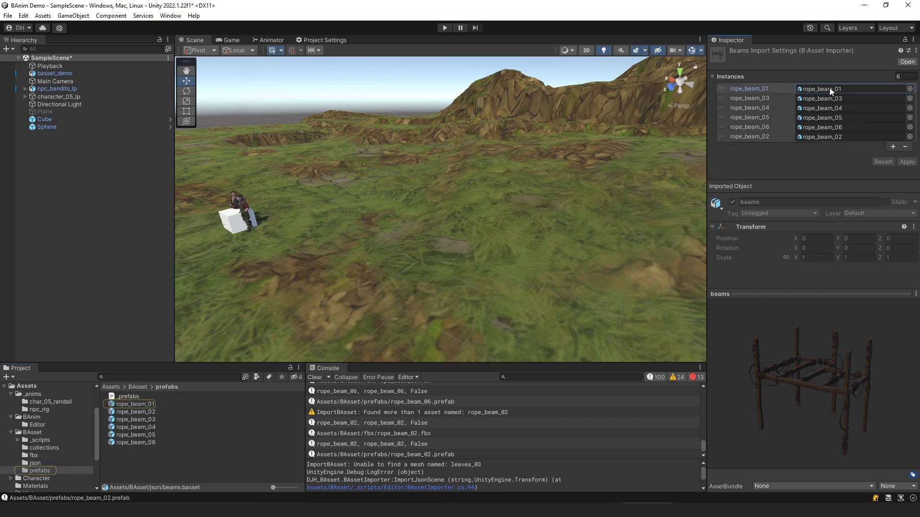
Examine the contents of the BAsset project's collections, fbx, json and prefabs folders
click(38, 432)
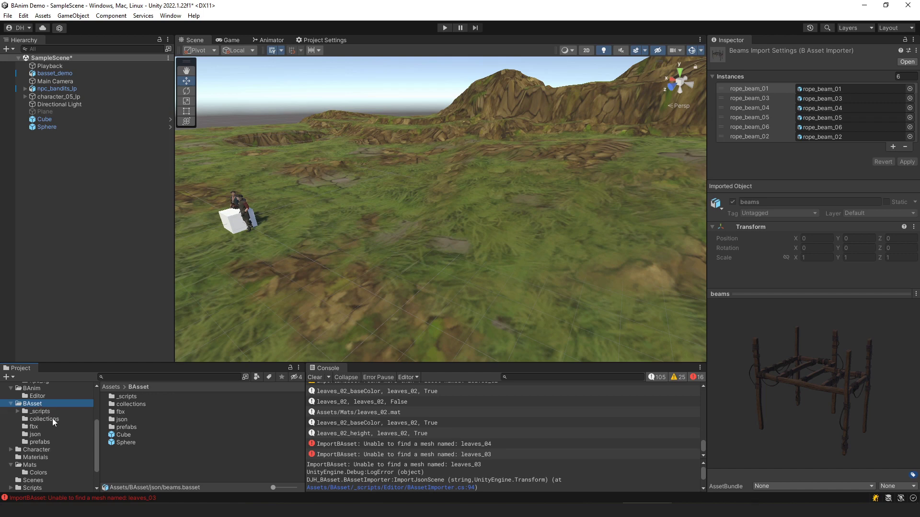
click(44, 419)
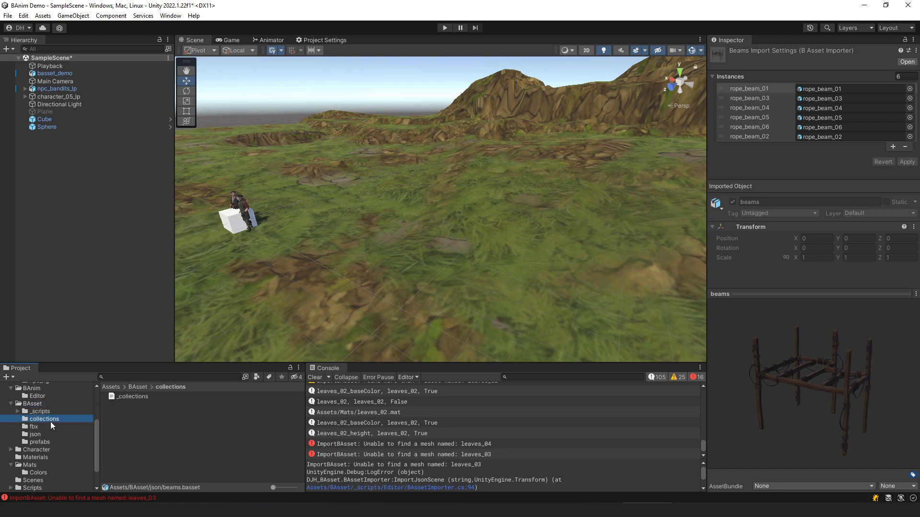
click(33, 426)
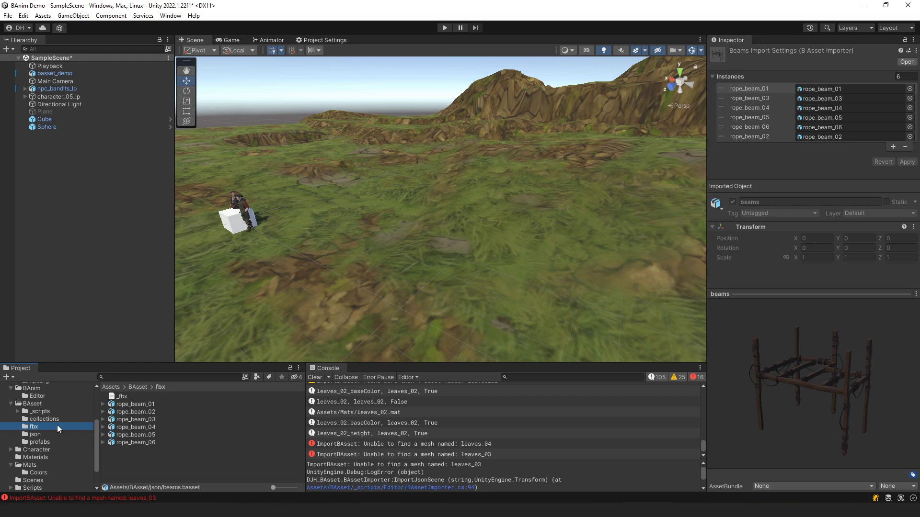
click(54, 432)
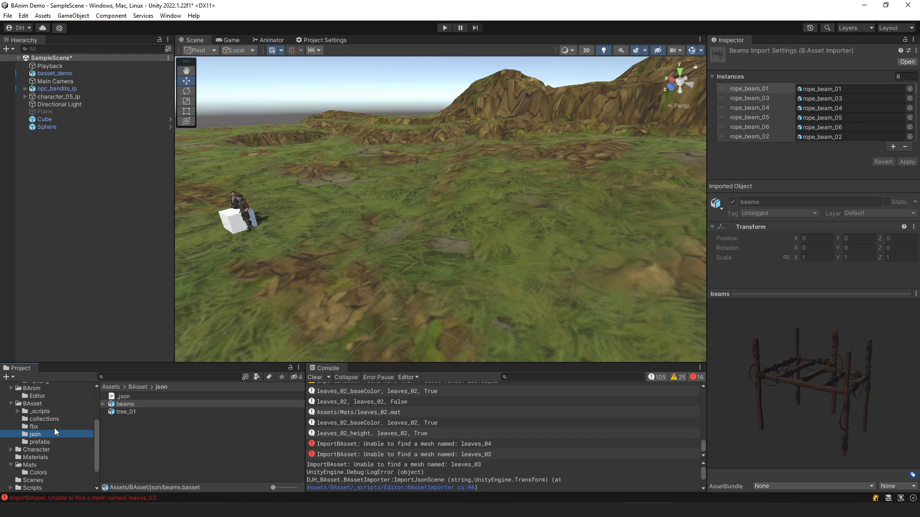
click(58, 439)
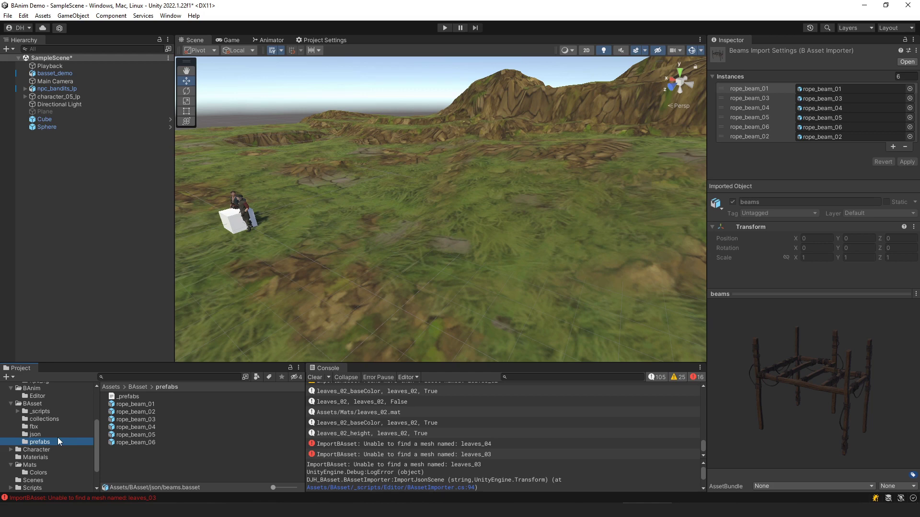
click(64, 426)
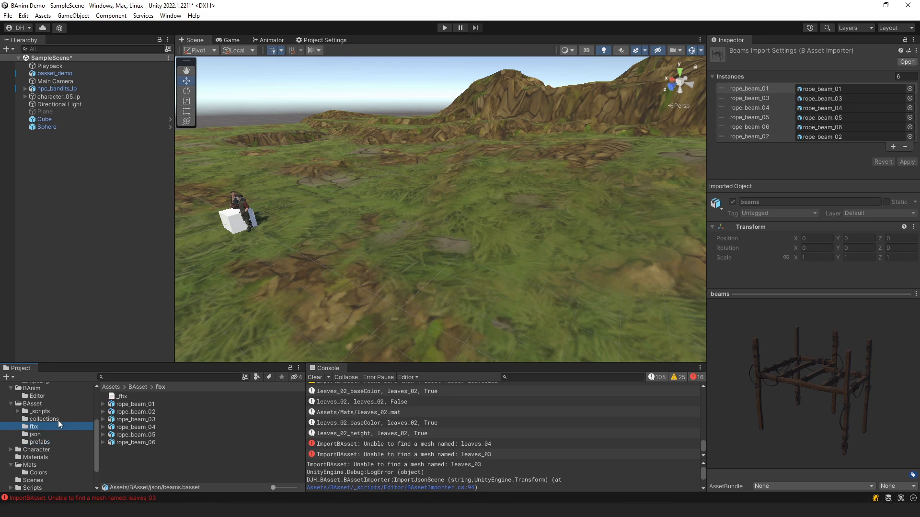
click(56, 420)
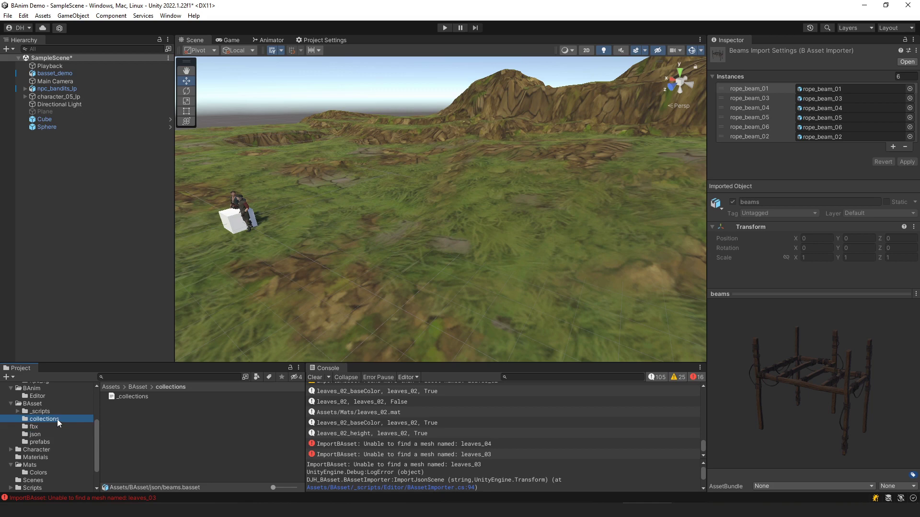
click(55, 432)
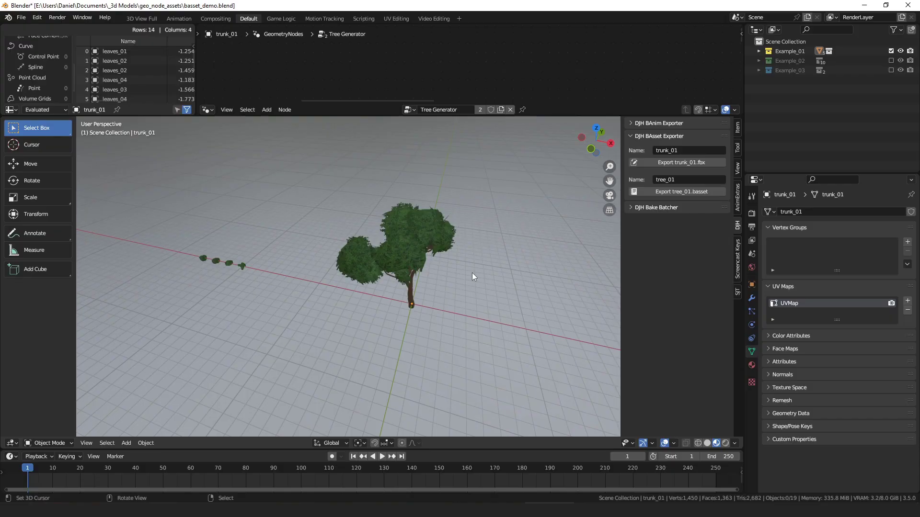
In Blender, select the whole tree and export it as tree_01.basset
key(a)
middle_drag(444, 287, 429, 283)
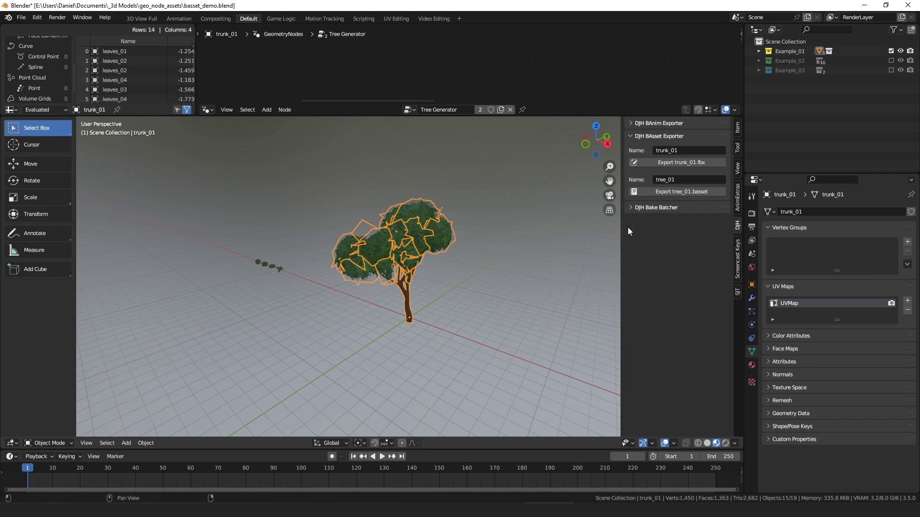
click(683, 192)
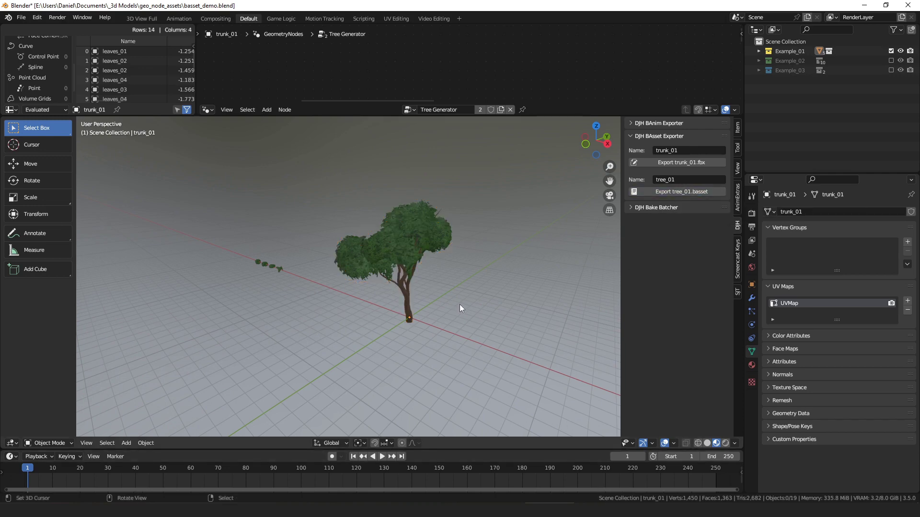
middle_drag(477, 321, 320, 255)
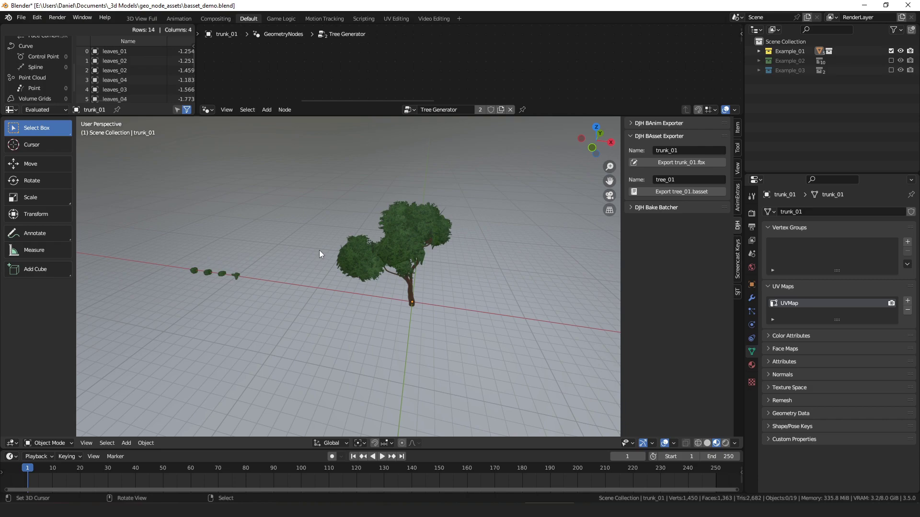
Switch to Unity and assign Cube to the trunk_01 instance in the tree_01 asset's import settings
key(alt+Tab)
scroll(40, 440, down, 3)
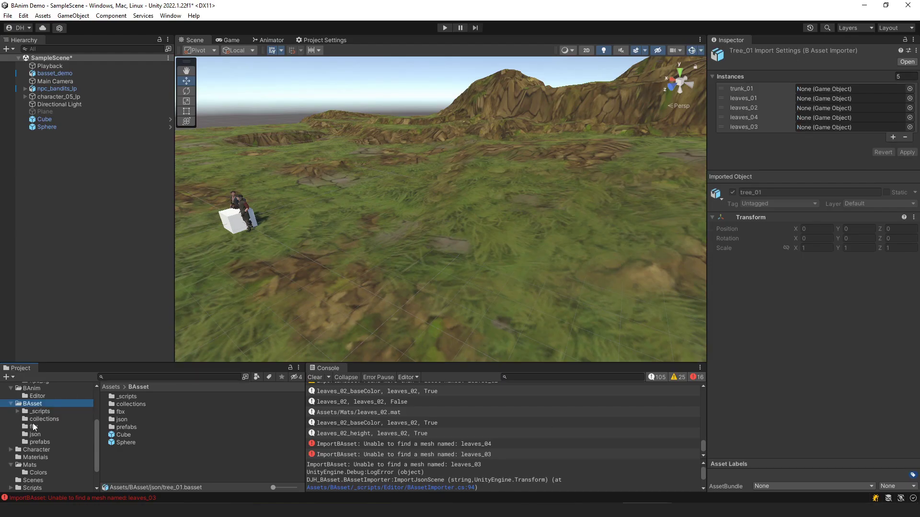
click(34, 434)
click(131, 413)
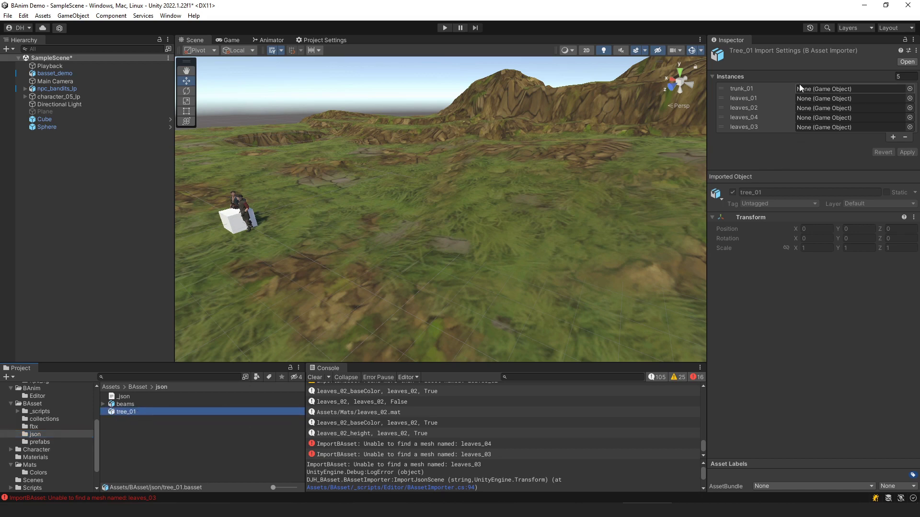
click(352, 444)
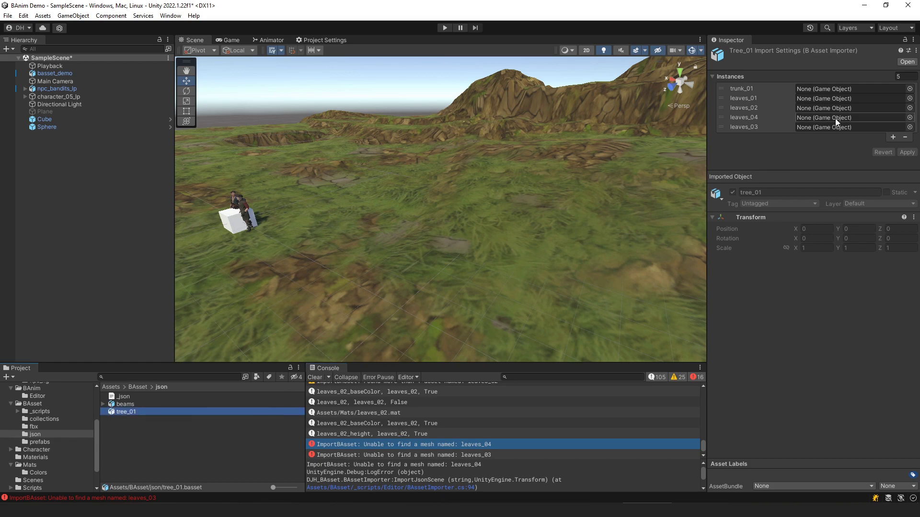
click(909, 127)
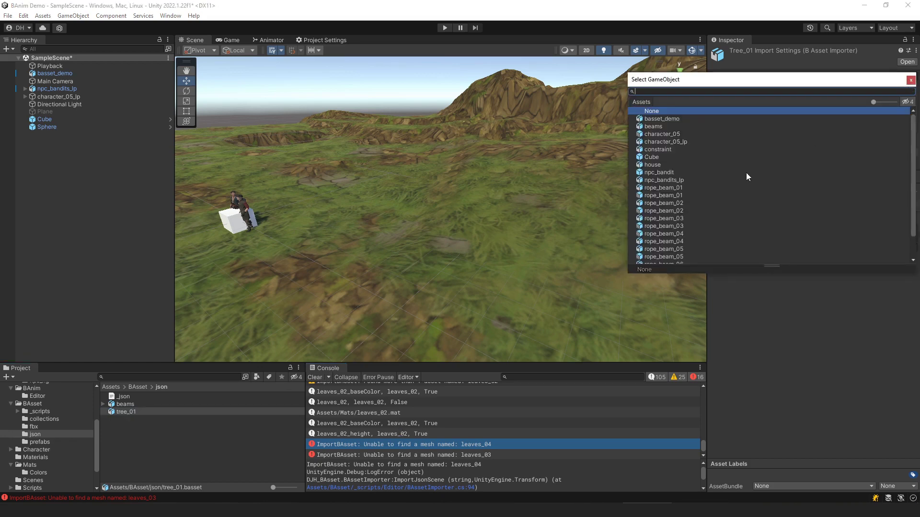
double_click(661, 157)
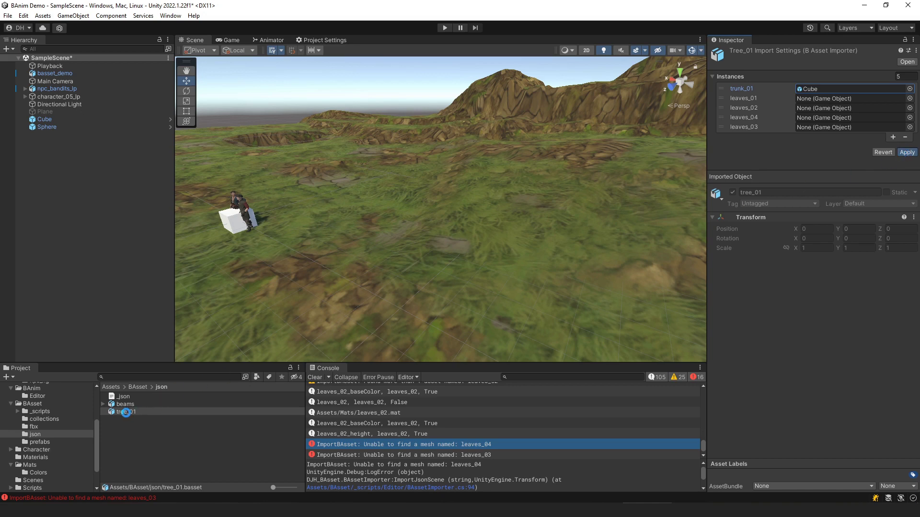
Place the tree_01 asset from the json folder on the terrain
drag(123, 413, 395, 262)
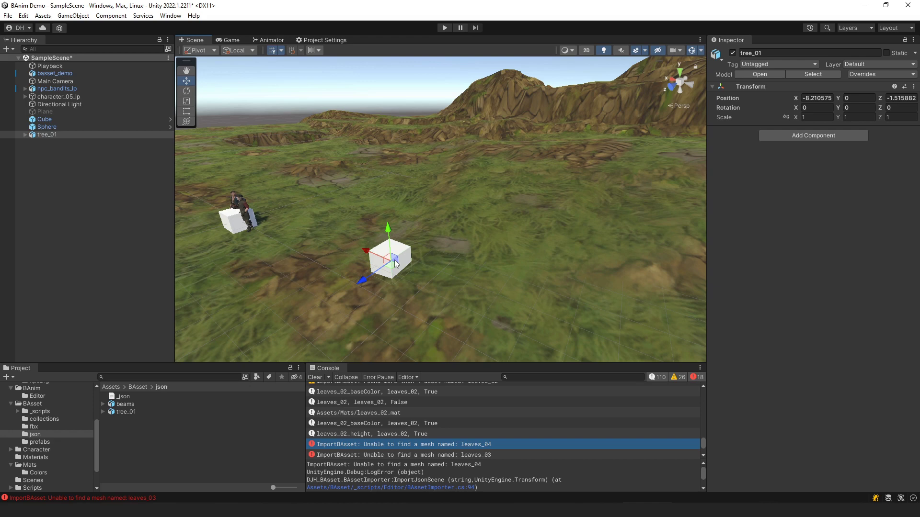
key(ctrl+z)
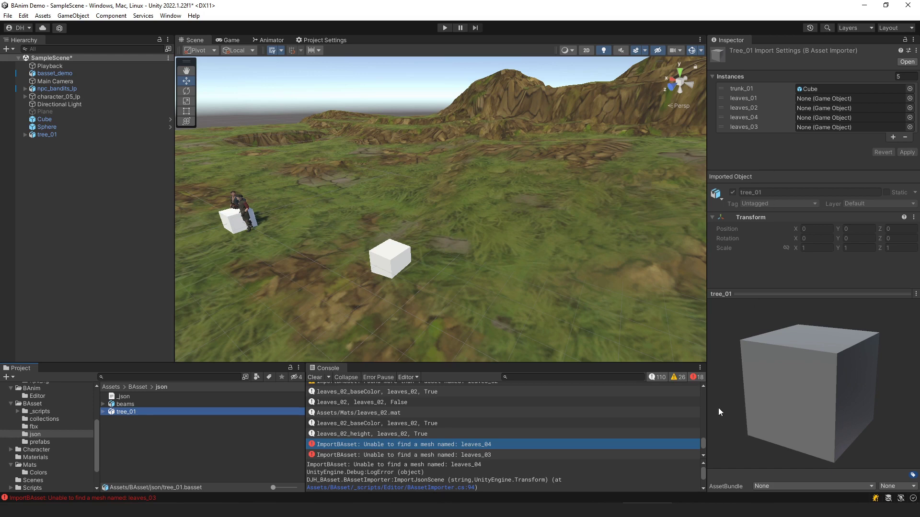
Switch to Blender and examine the tree and its separate leaf source objects
key(alt+Tab)
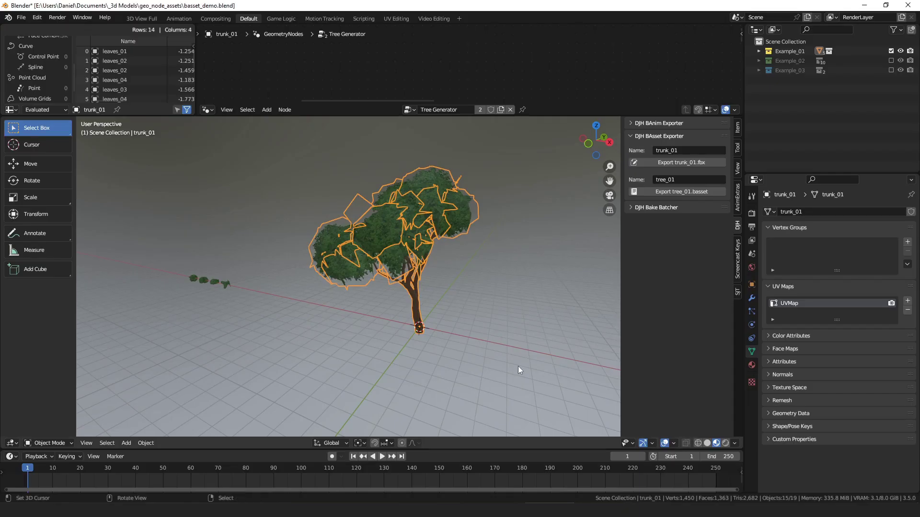
middle_drag(540, 351, 436, 288)
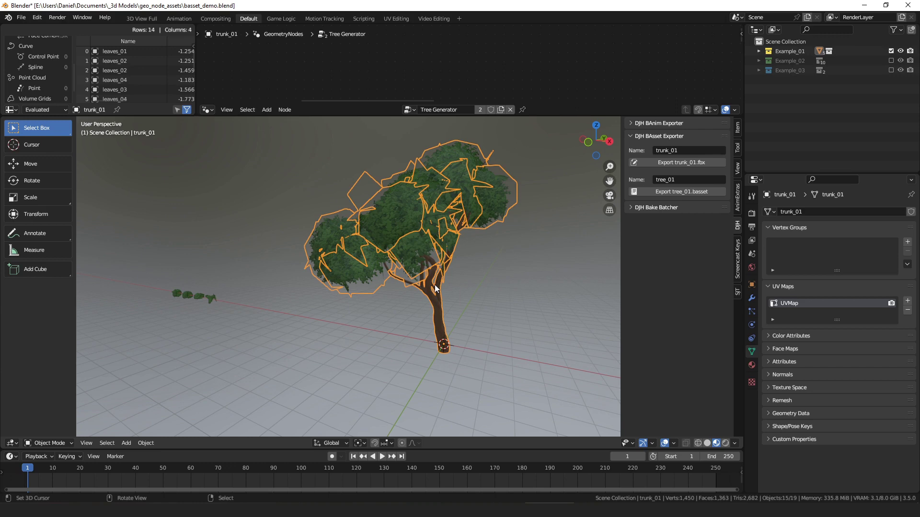
middle_drag(435, 285, 458, 191)
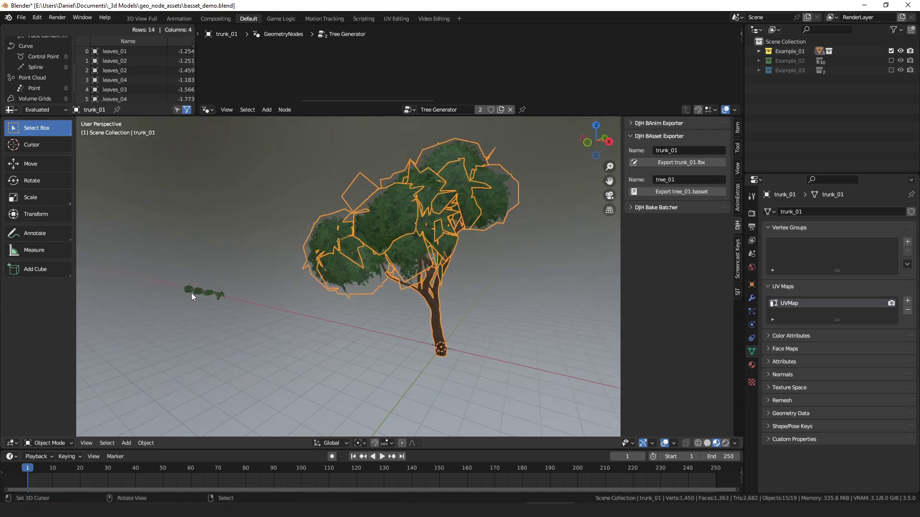
scroll(252, 310, up, 3)
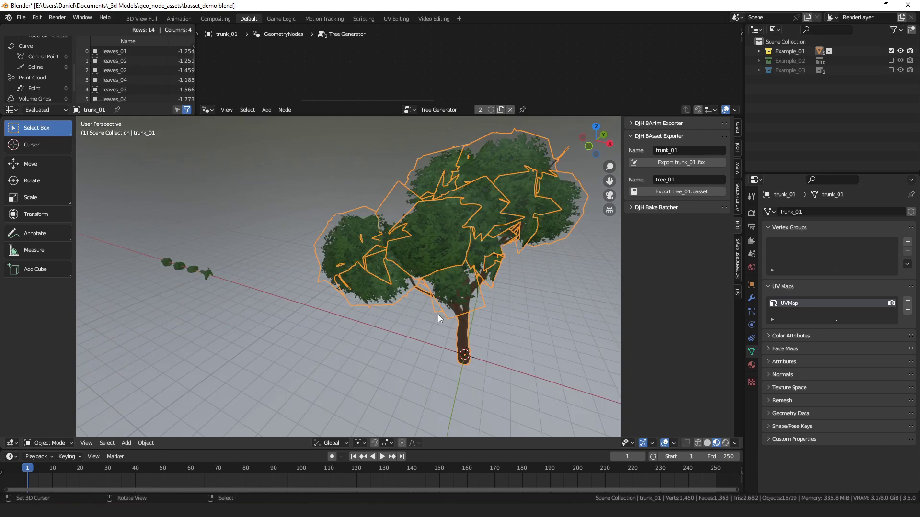
Select the leaves_01 source object beside the tree and check its mesh data name
scroll(440, 313, down, 2)
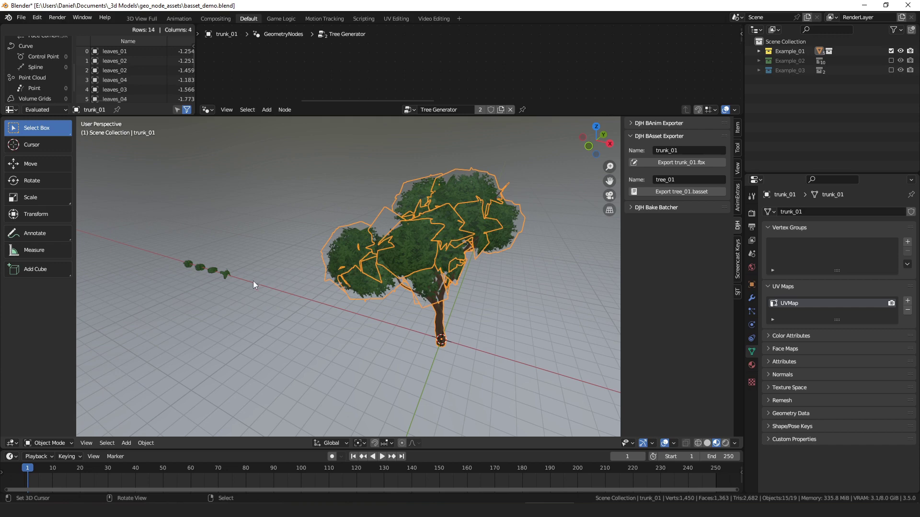
click(223, 274)
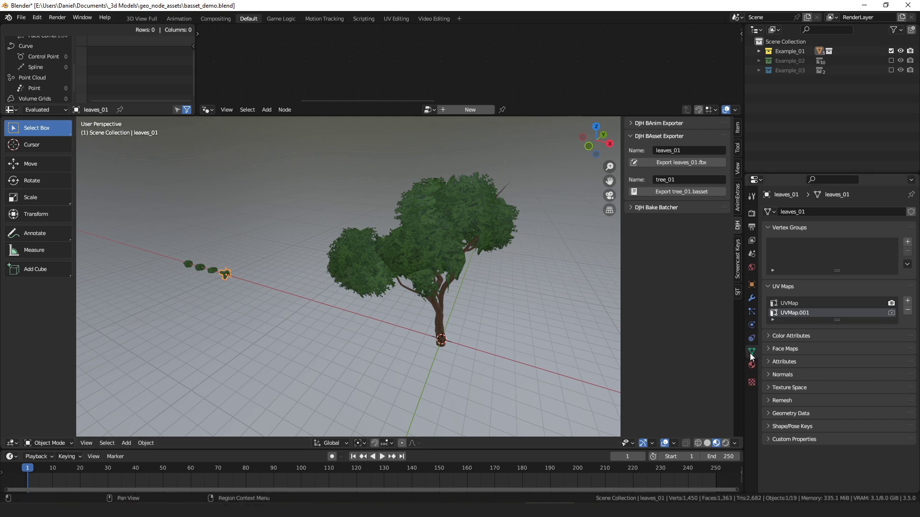
click(819, 212)
key(Escape)
Select the tree and enlarge the spreadsheet area to examine its list of leaf instances
click(508, 217)
drag(134, 114, 133, 178)
scroll(113, 59, down, 1)
scroll(115, 62, up, 1)
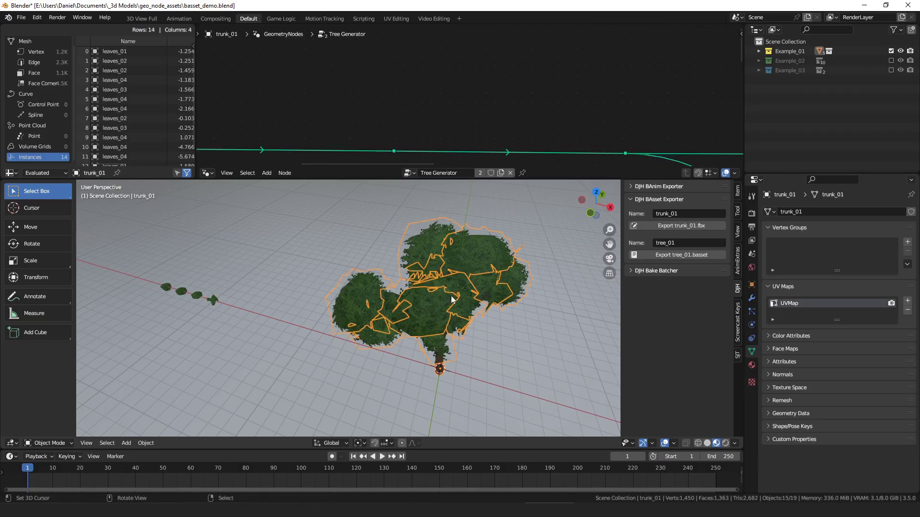
Export the four leaf source objects, leaves_01 to leaves_04, as individual FBX files
click(212, 300)
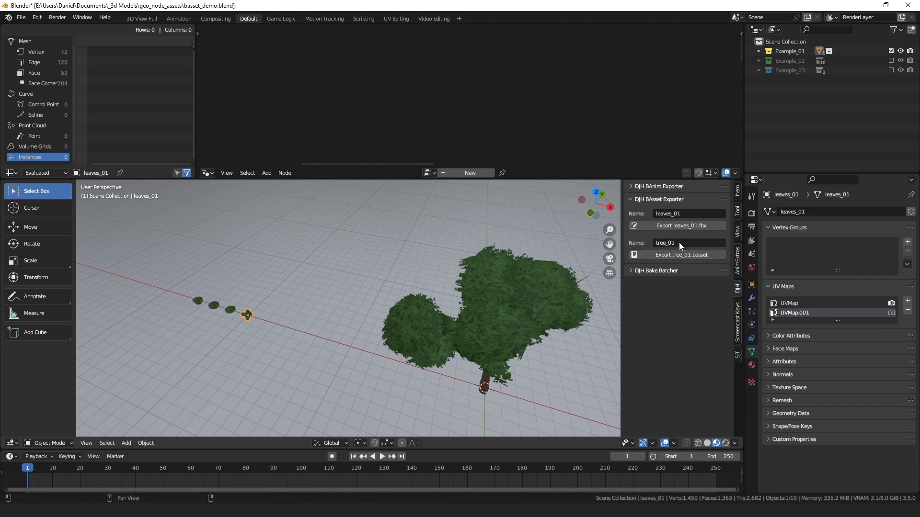
click(679, 227)
click(230, 309)
click(671, 226)
click(214, 305)
click(673, 226)
click(678, 226)
Switch to Unity and review the leaves_01 to leaves_04 models in the BAsset fbx folder
key(alt+Tab)
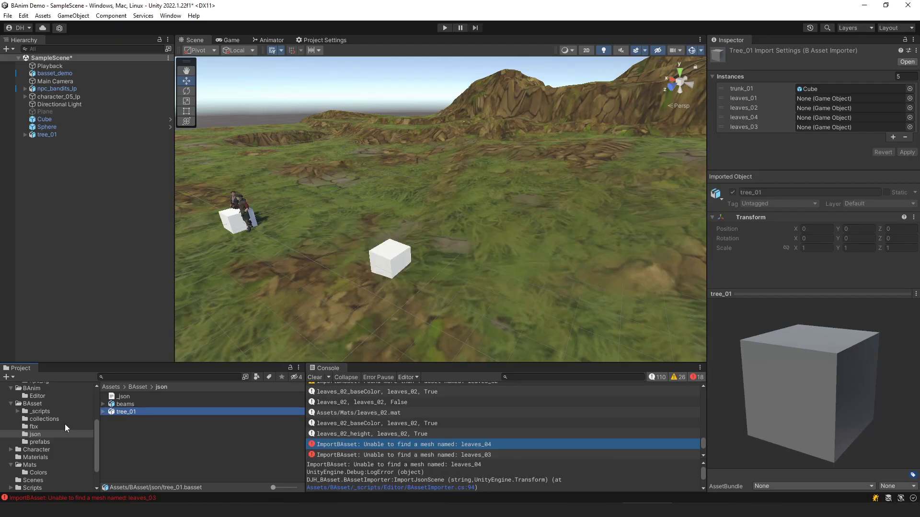
click(34, 426)
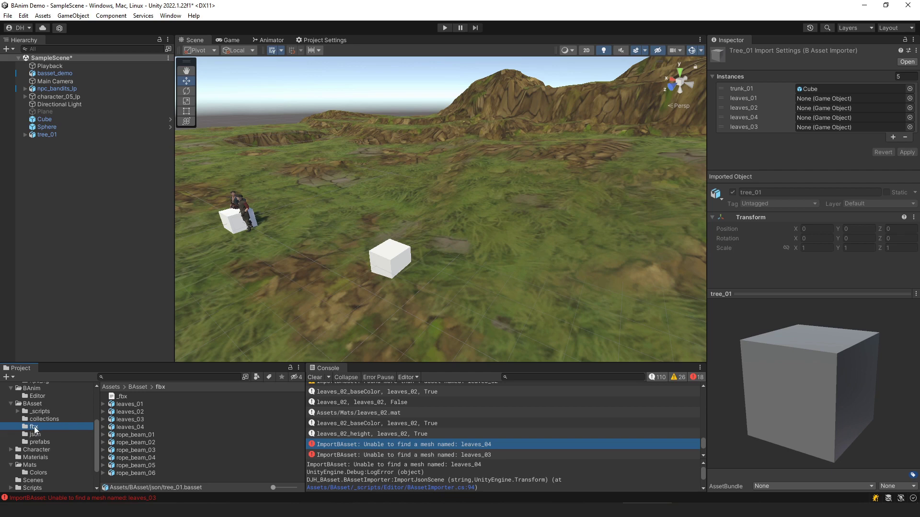
click(140, 404)
click(142, 412)
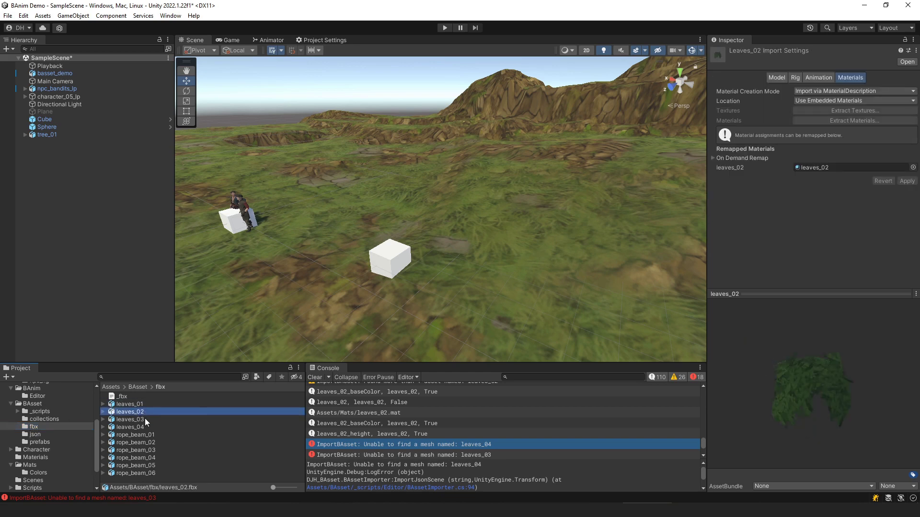
click(144, 420)
click(145, 427)
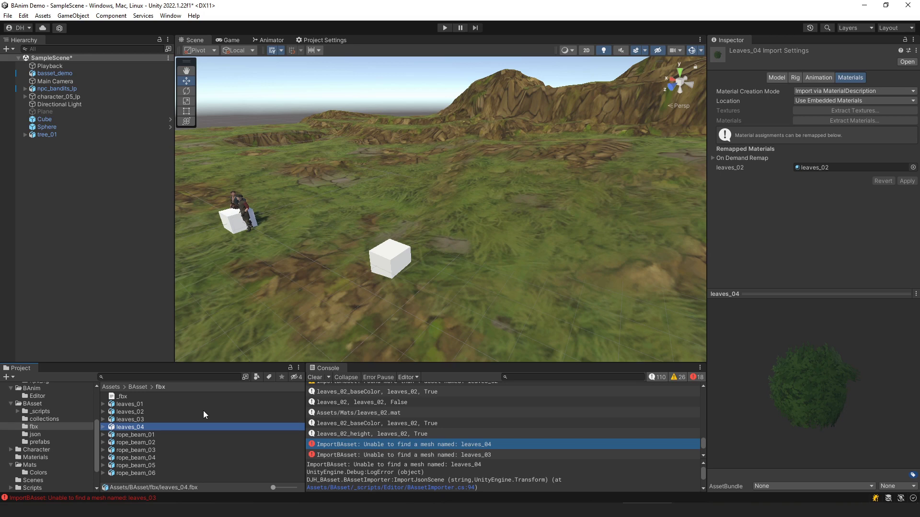
click(169, 405)
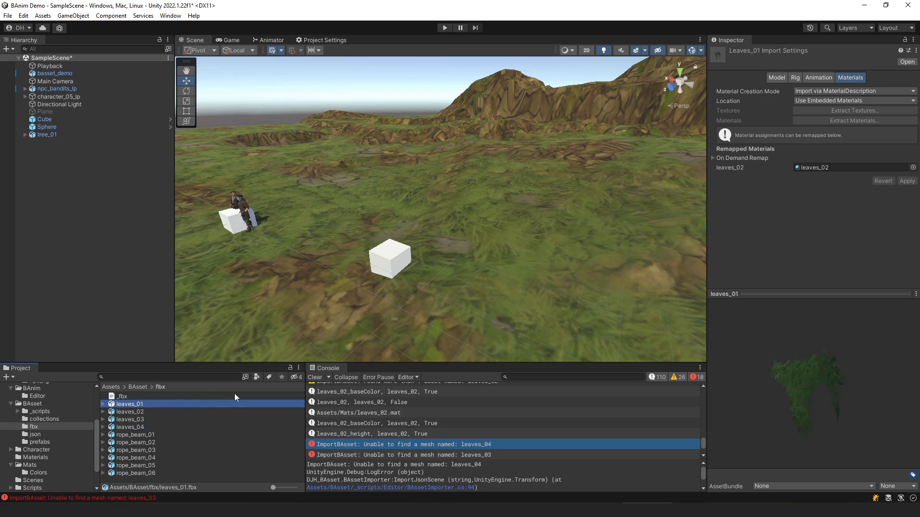
shift+click(142, 426)
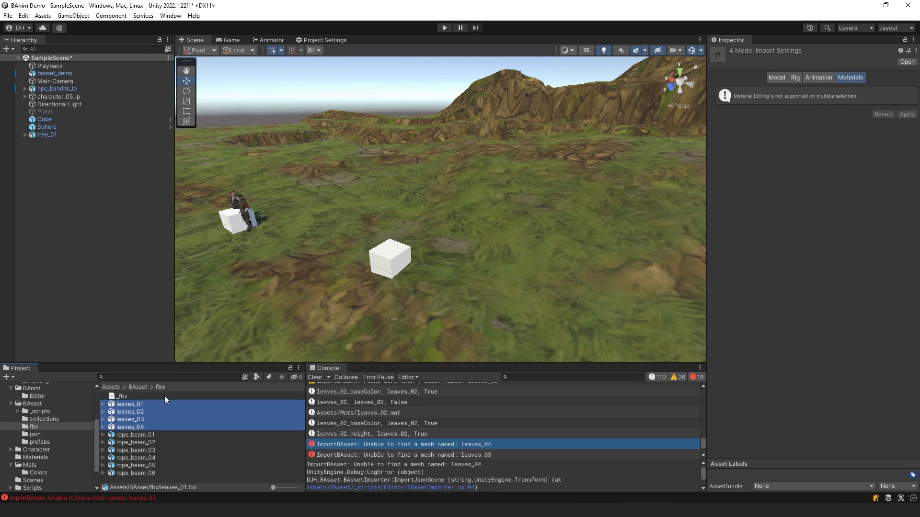
Switch to Blender and export the tree's trunk as trunk_01.fbx
key(alt+Tab)
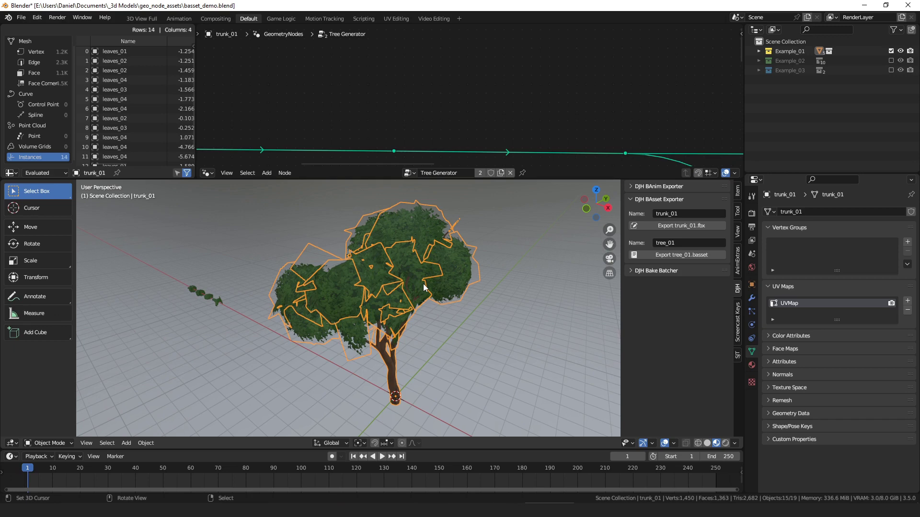
middle_drag(423, 285, 391, 297)
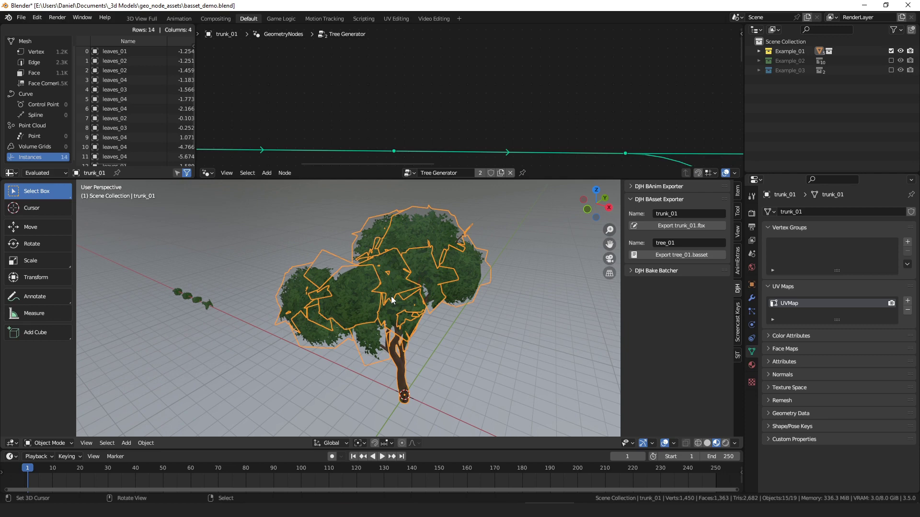
click(690, 225)
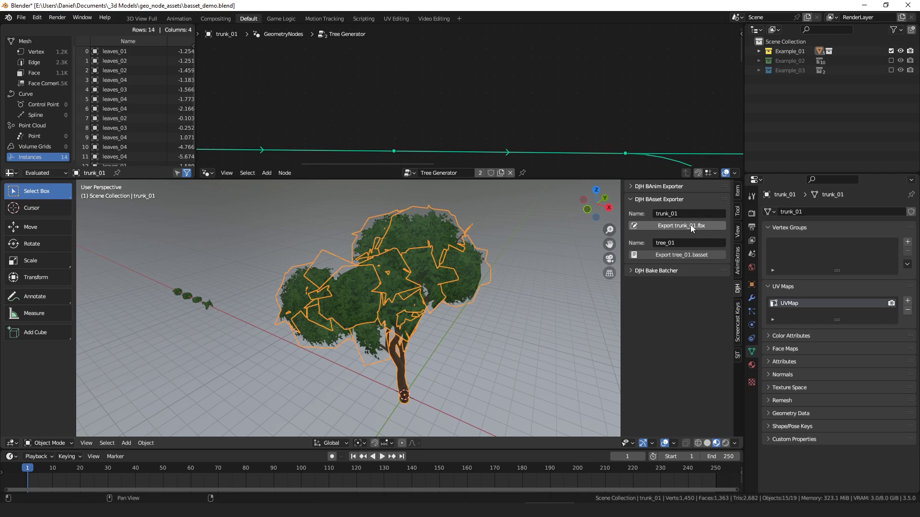
click(691, 225)
Switch to Unity and inspect the material settings of the trunk_01 model in the fbx folder
key(alt+Tab)
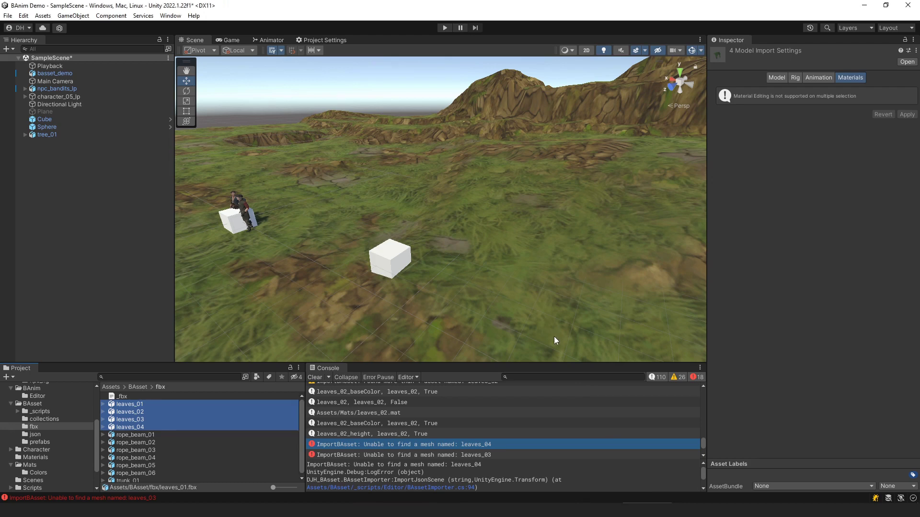
scroll(190, 435, down, 1)
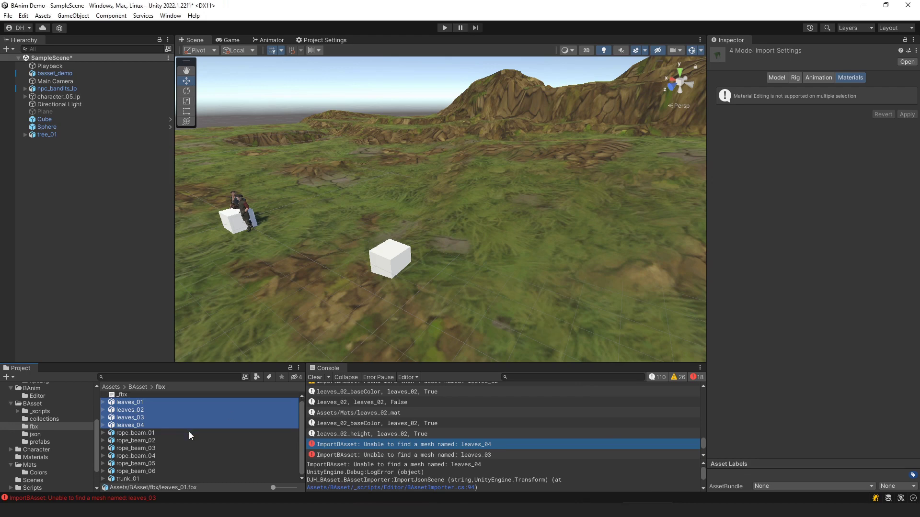
click(134, 478)
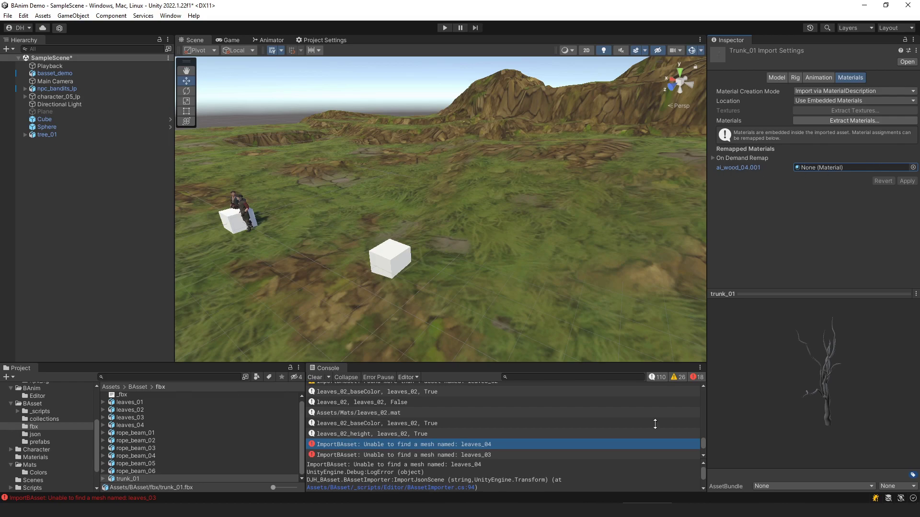
Switch to Blender and rename the trunk's material to ai_wood_04
key(alt+Tab)
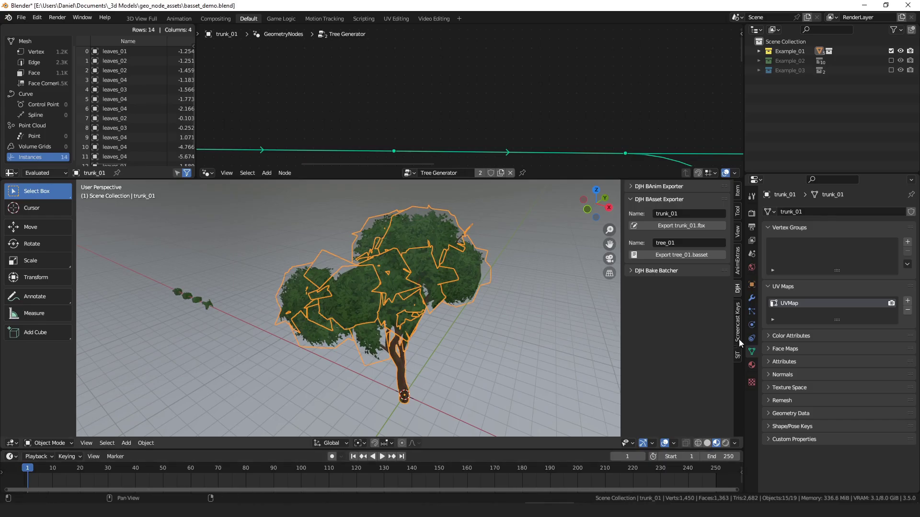
click(751, 365)
double_click(843, 274)
key(BackSpace)
key(BackSpace)
key(BackSpace)
key(BackSpace)
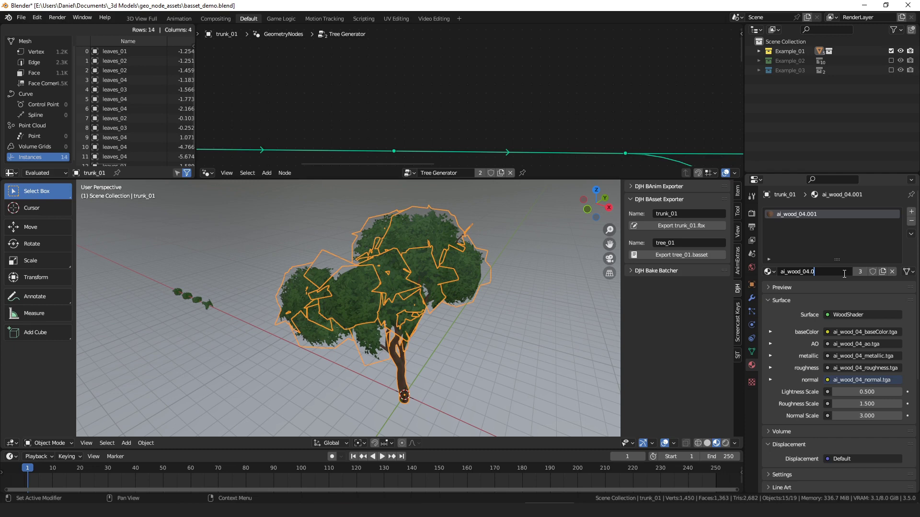
key(Return)
Switch to Unity, remap trunk_01's material with a project-wide search by model material name, and apply the import settings
key(alt+Tab)
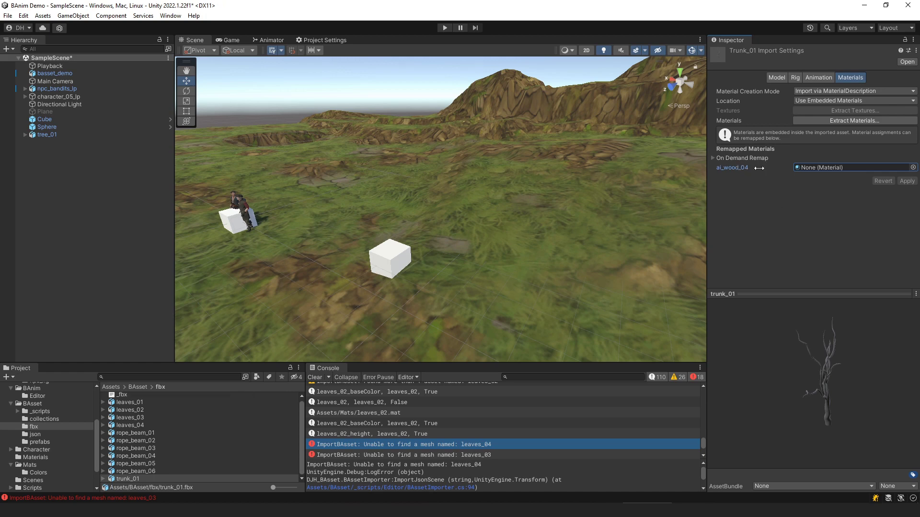
click(745, 158)
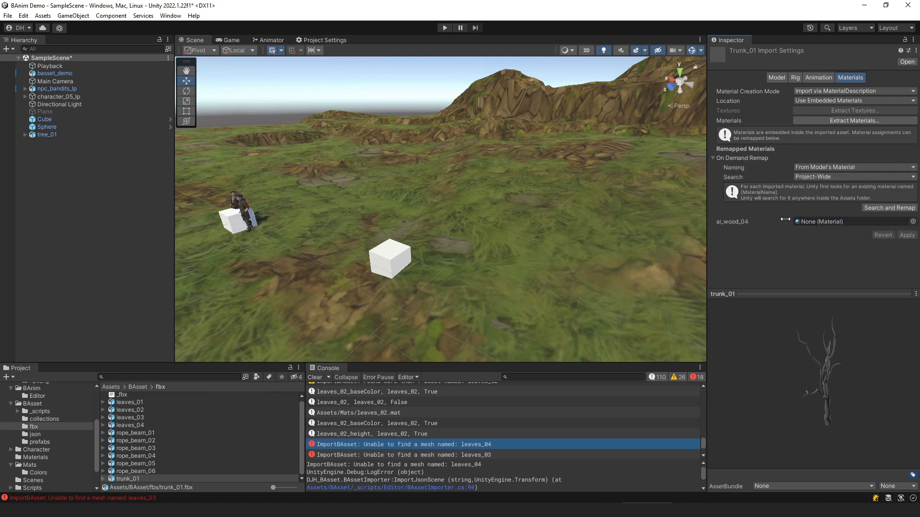
click(898, 207)
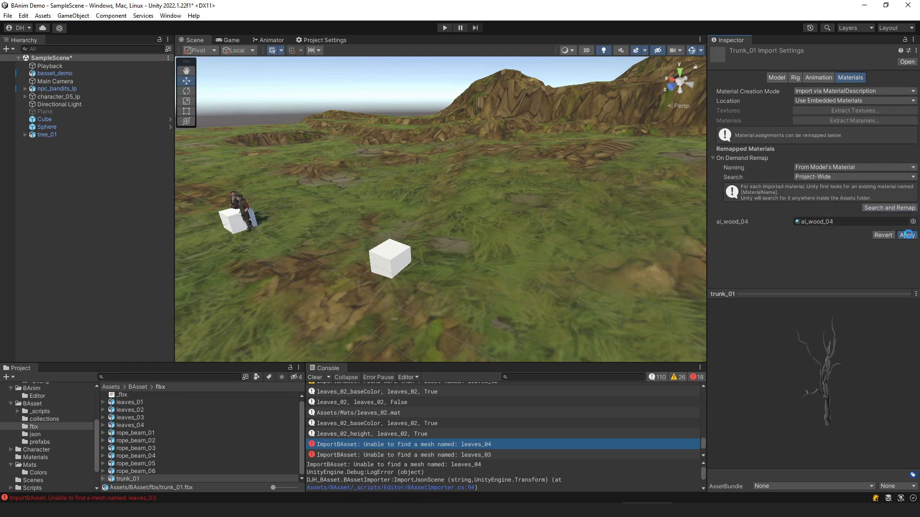
click(906, 234)
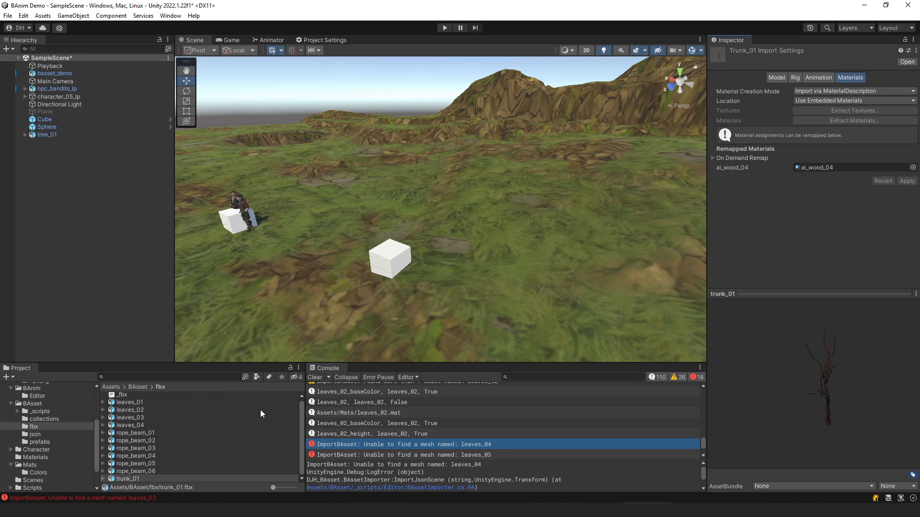
Reimport the tree_01 asset in the BAsset json folder
click(70, 434)
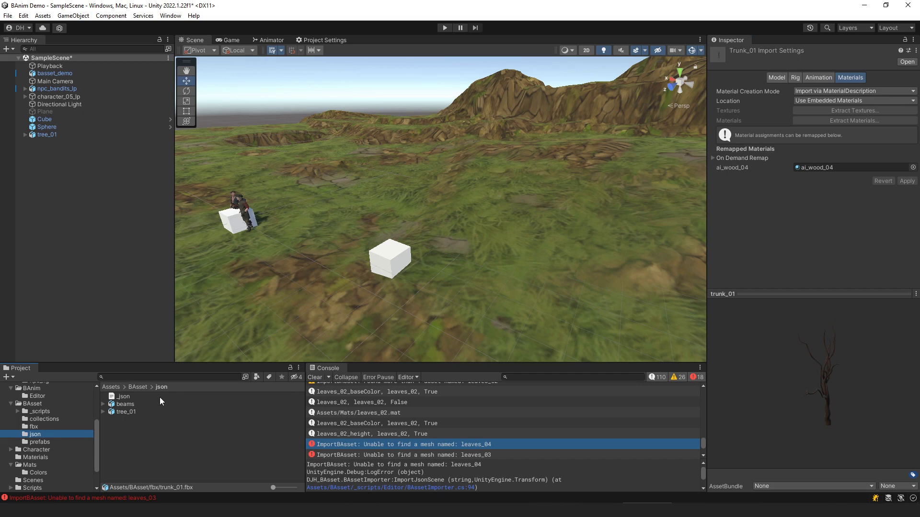
click(146, 411)
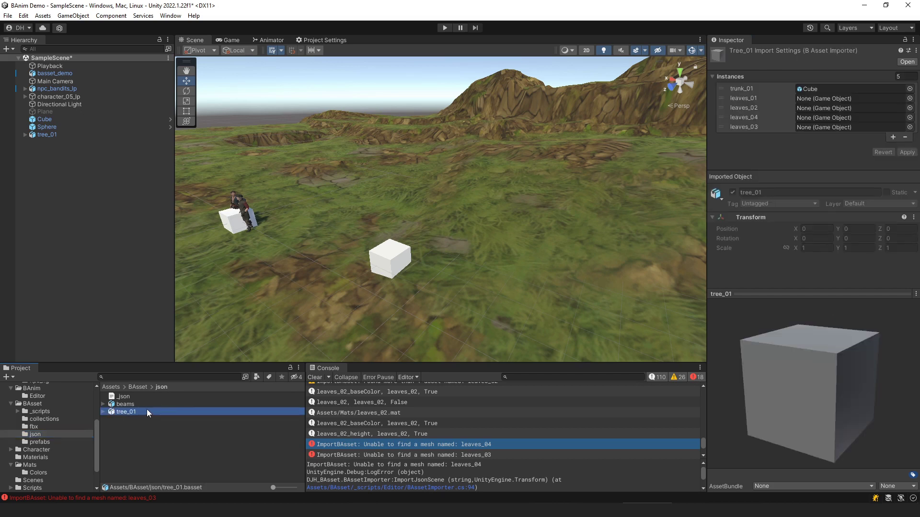
right_click(146, 409)
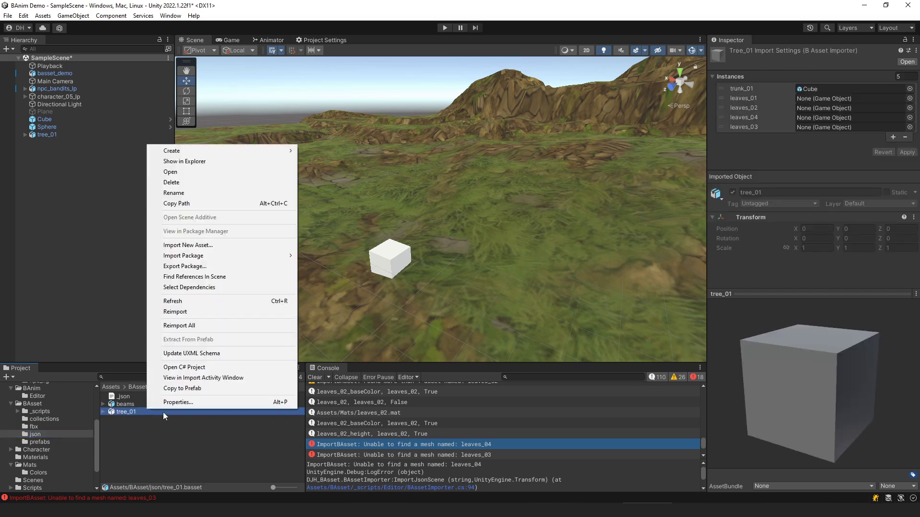
click(217, 310)
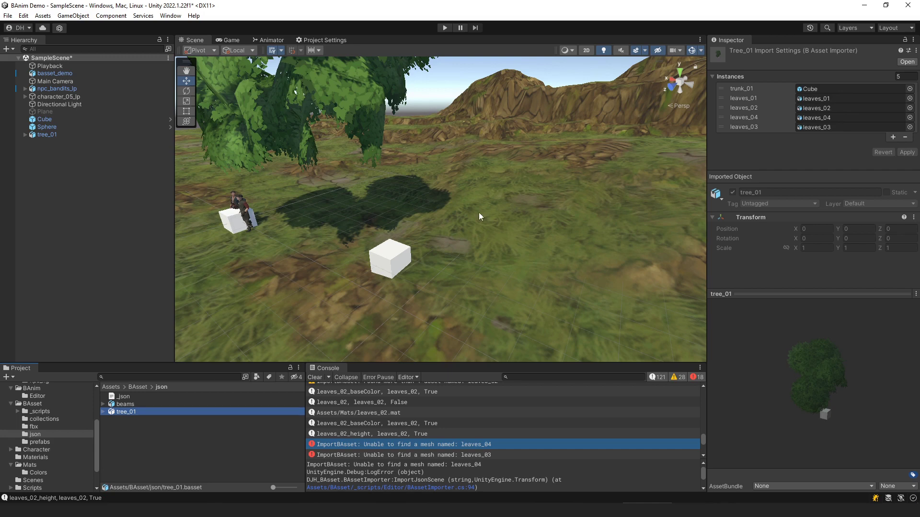
Set the Instances list size of the tree_01 asset to 0 and apply the import settings
click(856, 91)
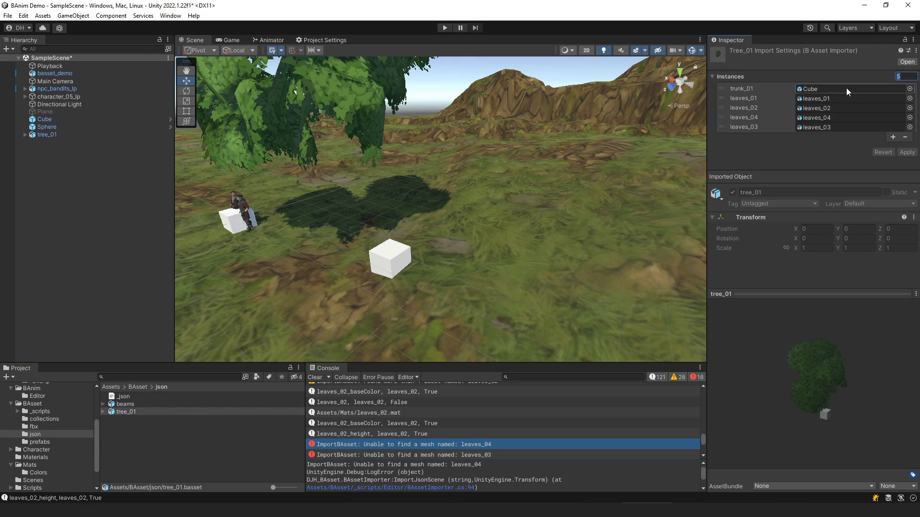
text(0)
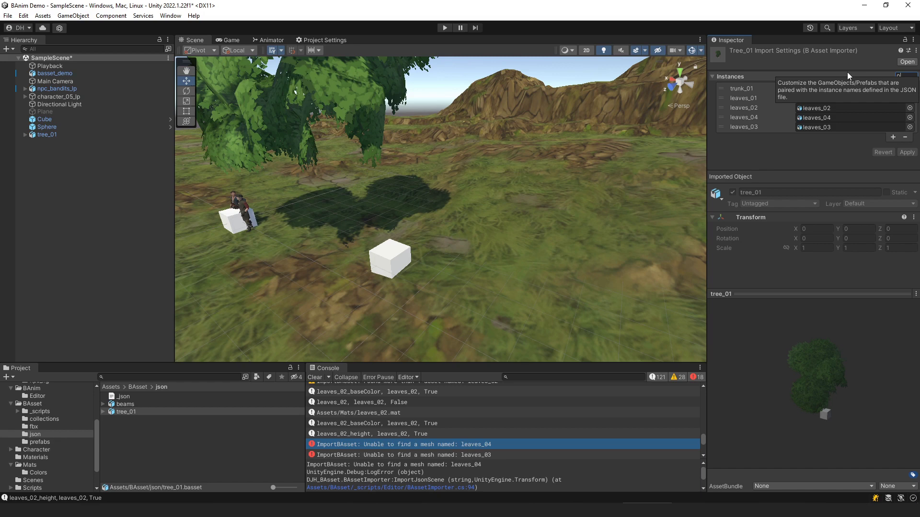
key(Return)
click(907, 114)
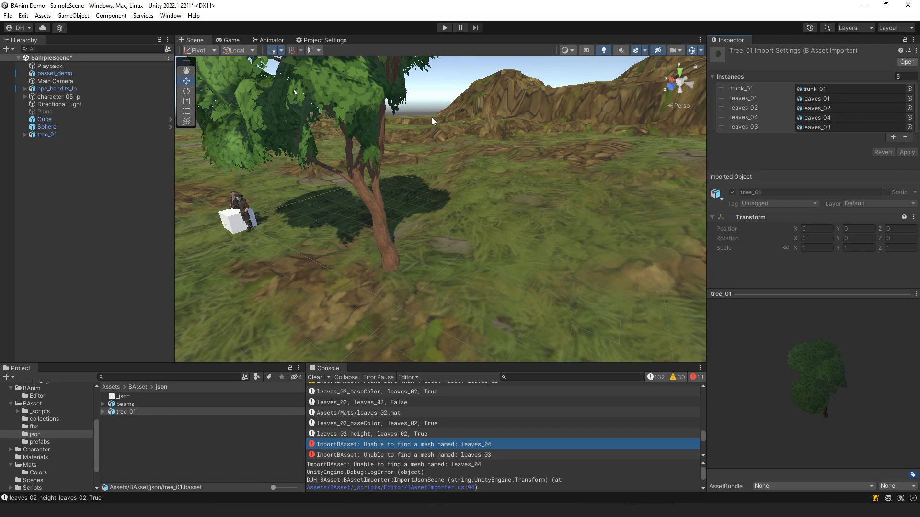
Examine the tree in the scene and its trunk and leaf child objects under tree_01
scroll(341, 174, down, 5)
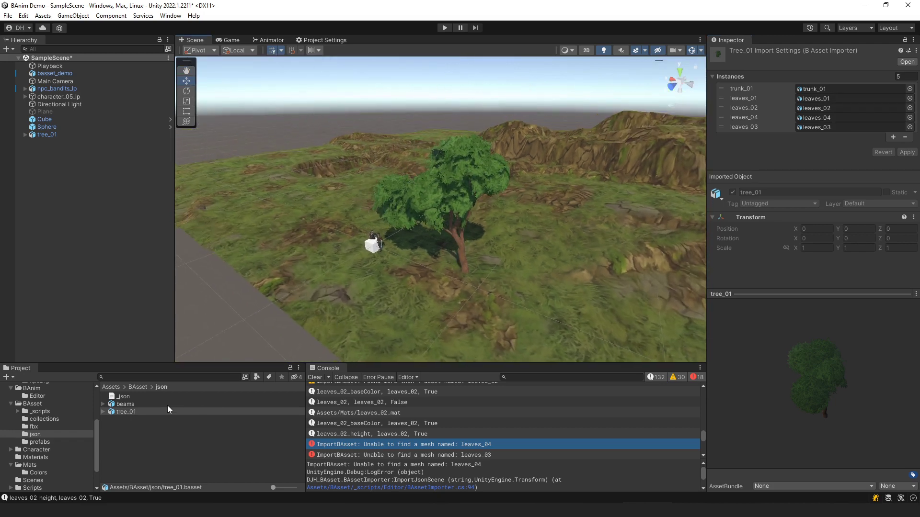
click(461, 180)
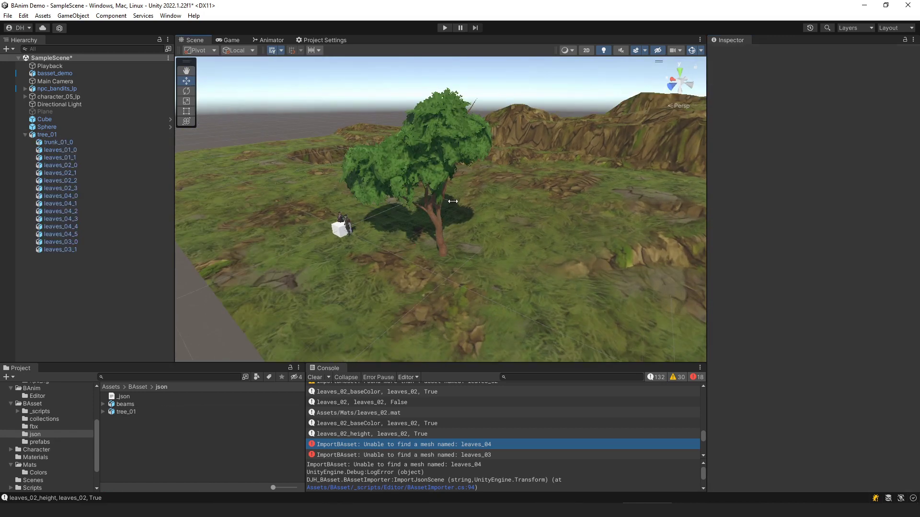
click(92, 134)
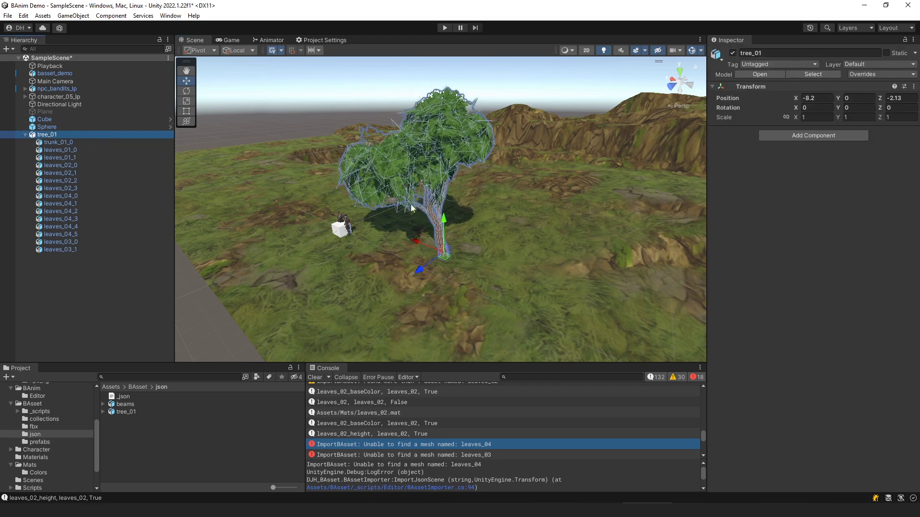
click(85, 142)
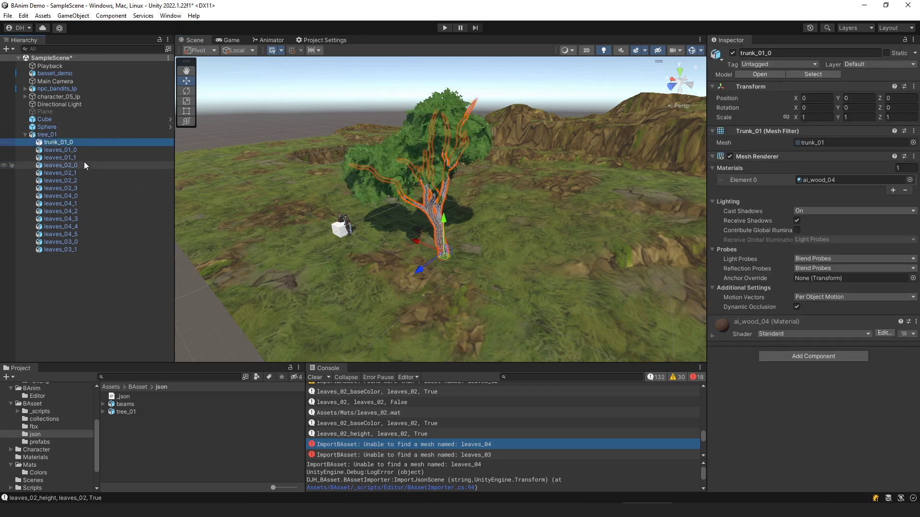
click(85, 158)
click(87, 189)
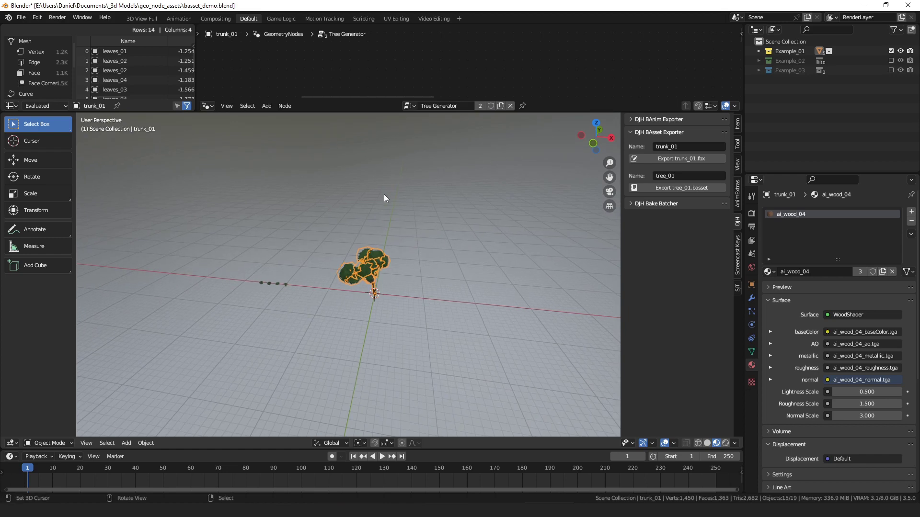
Switch to Blender, exclude the Example_01 collection from the view layer and include the Example_02 house collection instead
click(891, 51)
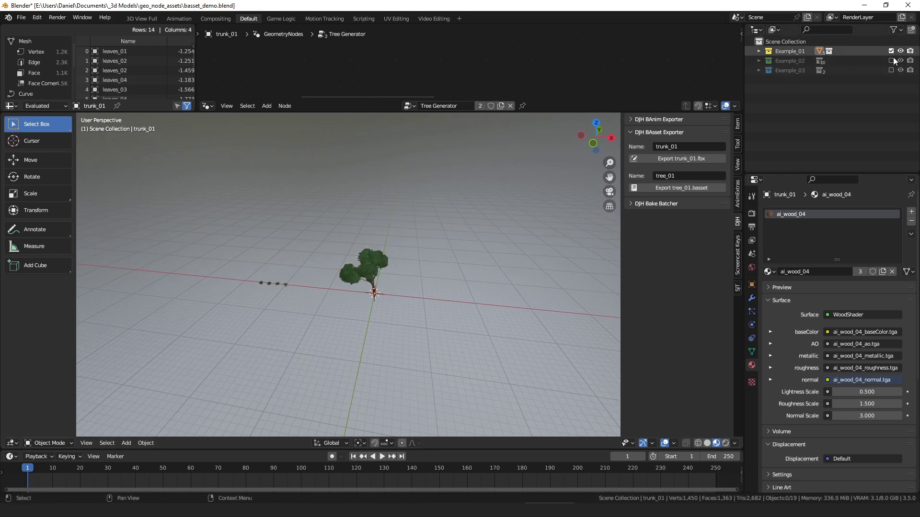
click(891, 61)
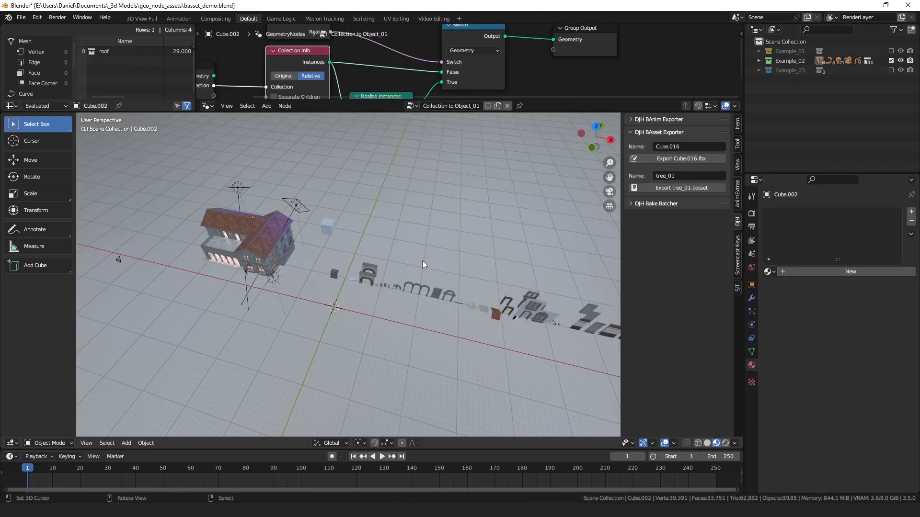
middle_drag(411, 261, 370, 235)
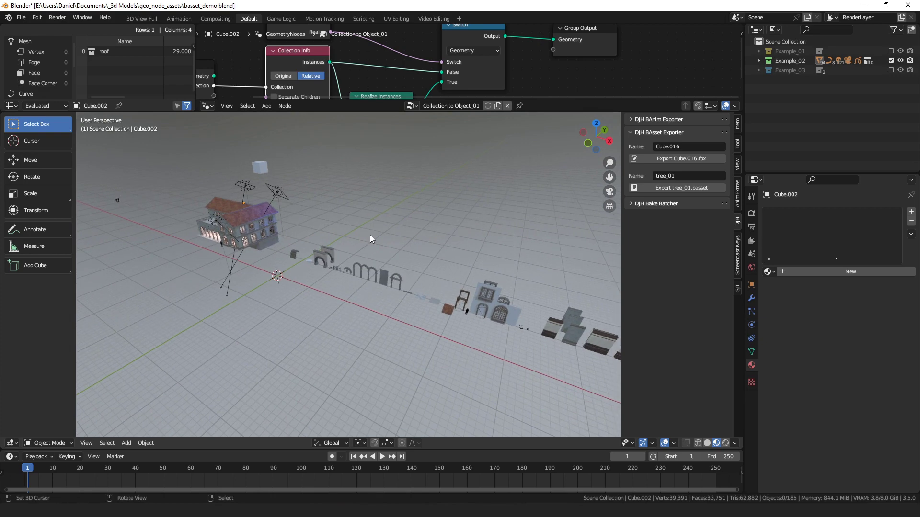
middle_drag(374, 238, 355, 259)
scroll(336, 272, up, 6)
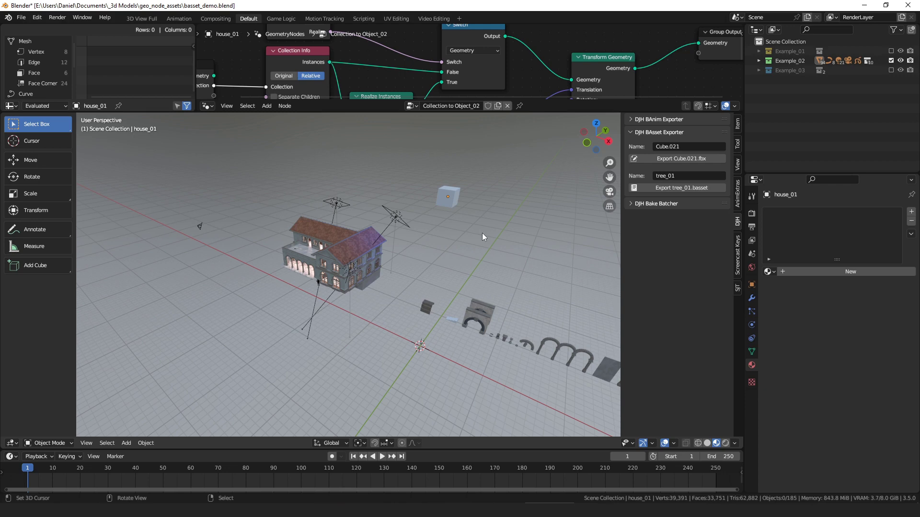
Select the house_01 cube above the house and turn on viewport display of its GeometryNodes modifier
click(345, 243)
scroll(346, 244, up, 3)
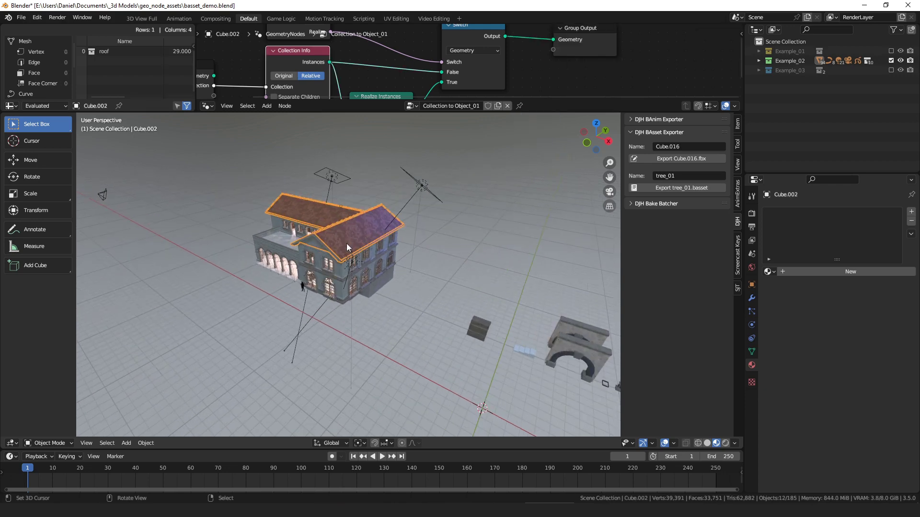
scroll(369, 225, down, 2)
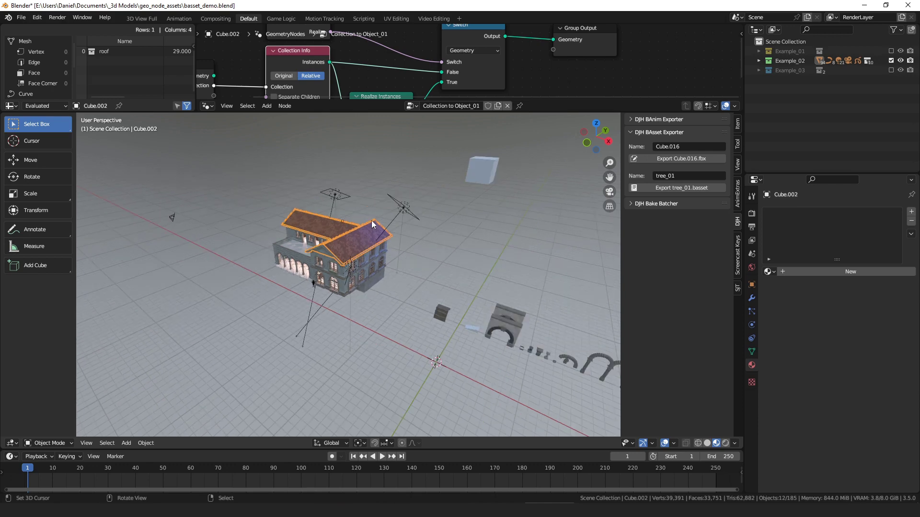
click(481, 169)
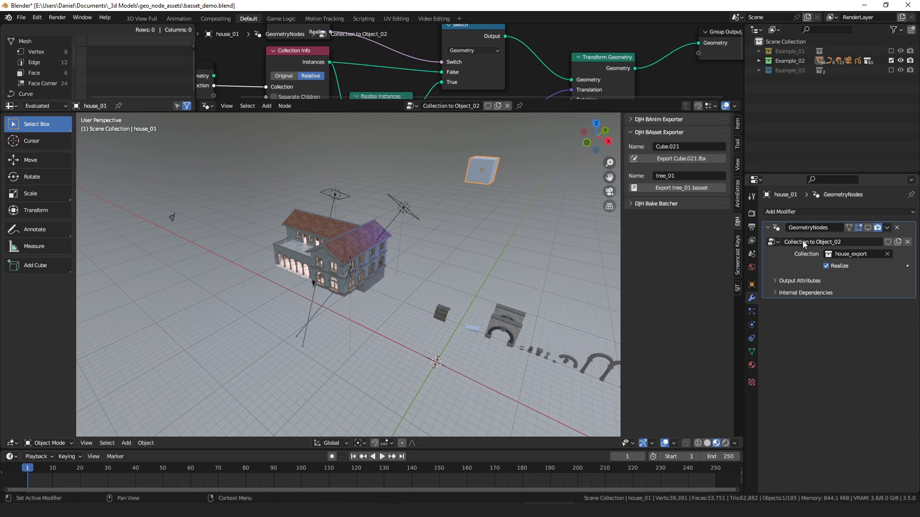
click(861, 253)
key(Return)
scroll(498, 191, down, 2)
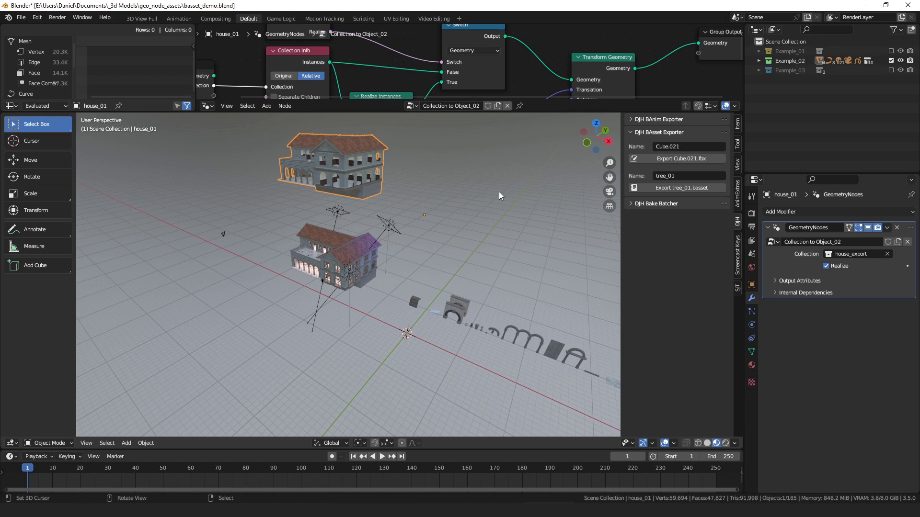
Set the FBX export name to house_01 and export the realized house mesh
click(684, 146)
text(house_01)
key(Return)
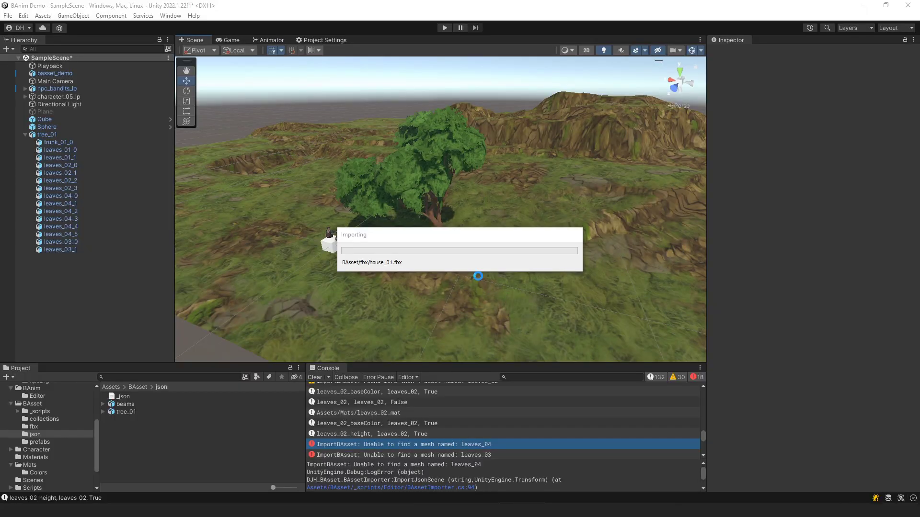
Switch to Unity, place house_01 from the BAsset fbx folder in the scene, and apply a project-wide remap of its materials
click(66, 427)
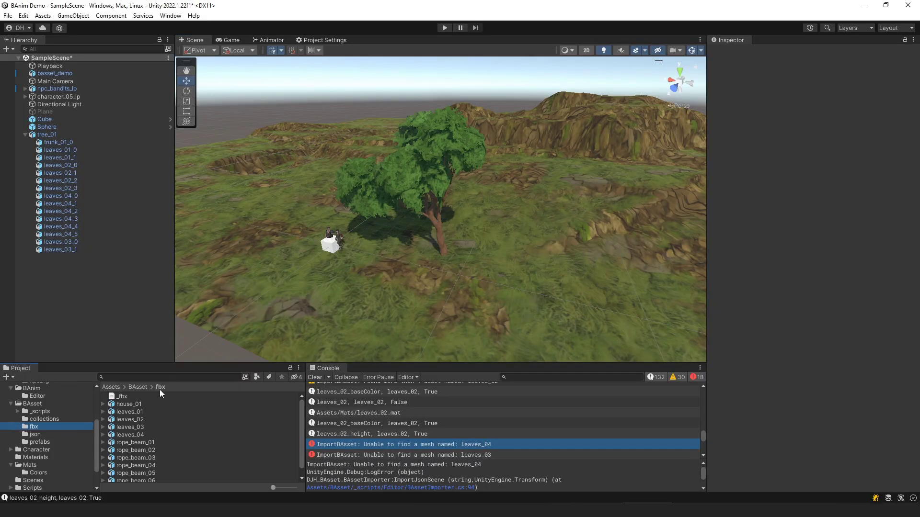
drag(128, 407, 402, 251)
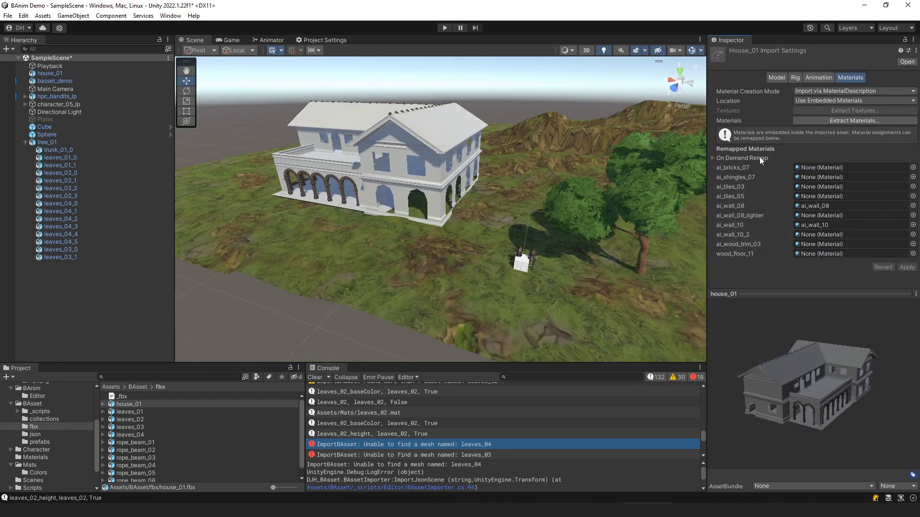
click(754, 160)
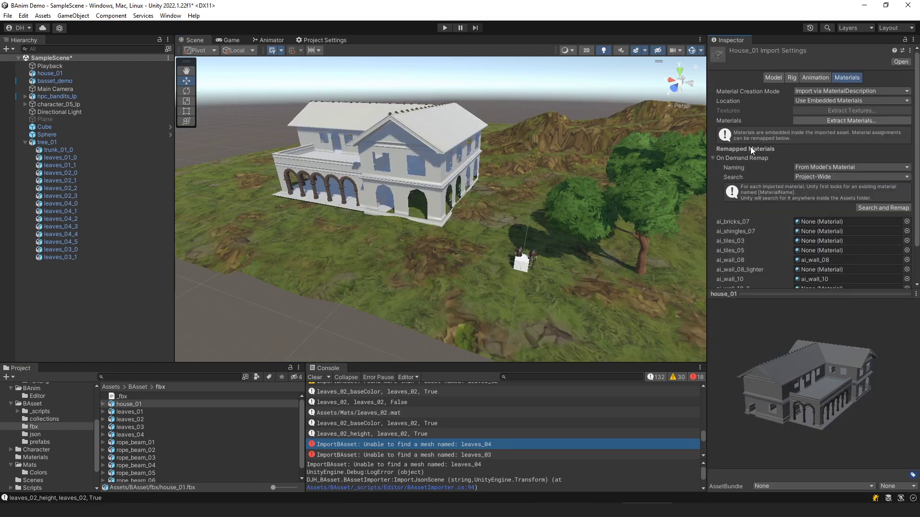
click(883, 207)
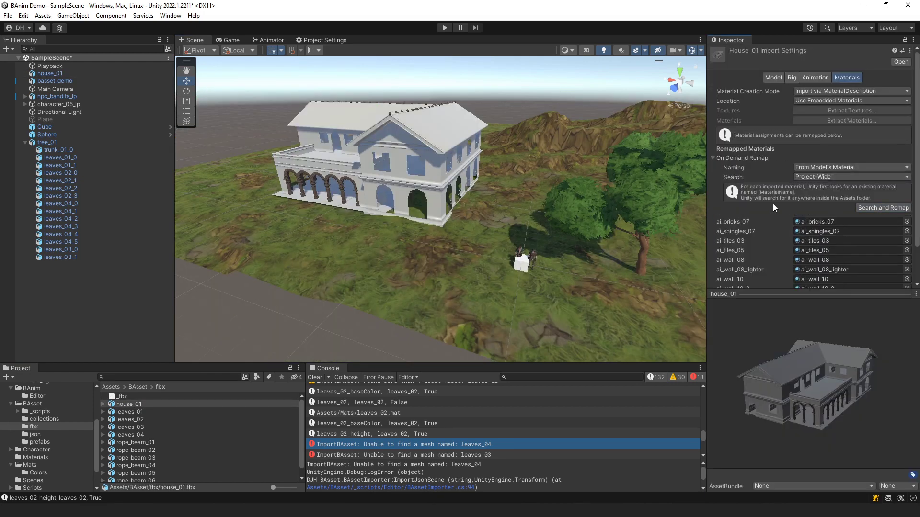
click(899, 280)
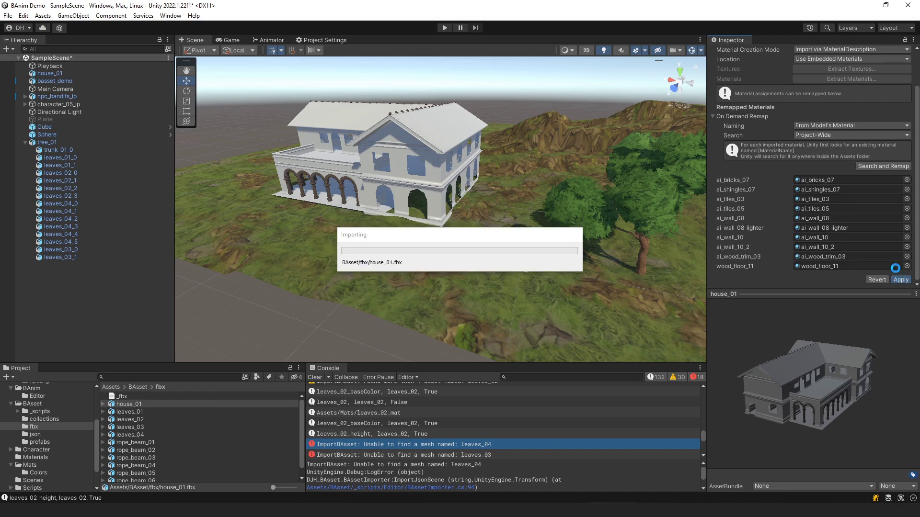
Set the position of house_01 in the scene to 0 on the X, Y and Z axes
click(813, 101)
text(0)
key(Tab)
key(Tab)
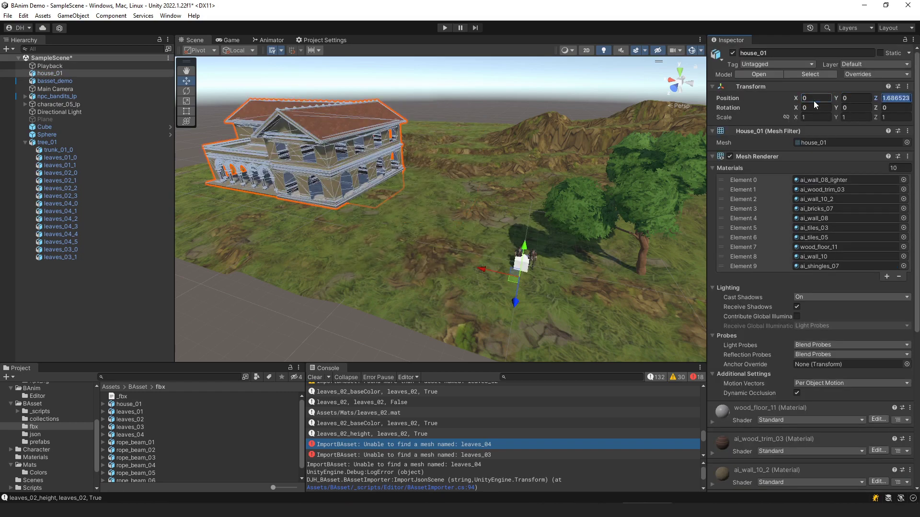
text(0)
right_drag(450, 117, 512, 187)
click(512, 188)
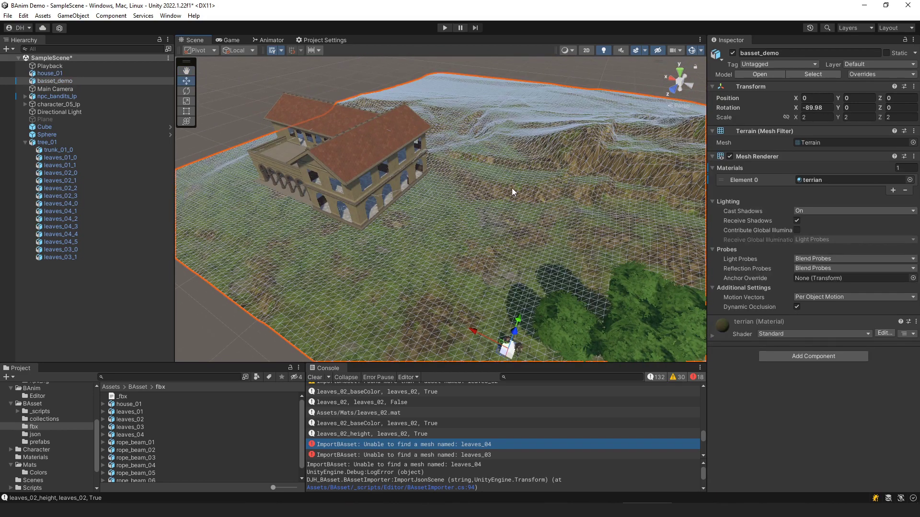
click(274, 93)
Switch to Blender and unmute the BoolCleanup node in door_int_01's Collection to Object node tree
scroll(468, 286, up, 2)
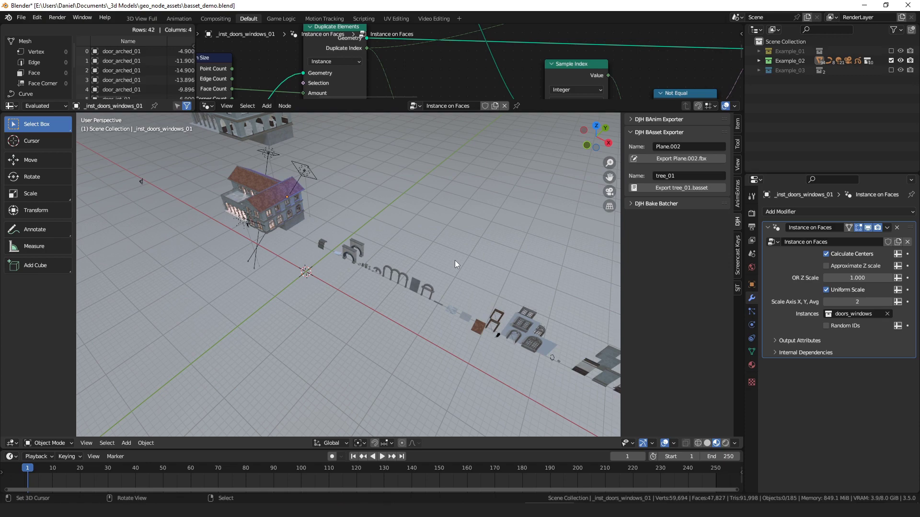
click(499, 315)
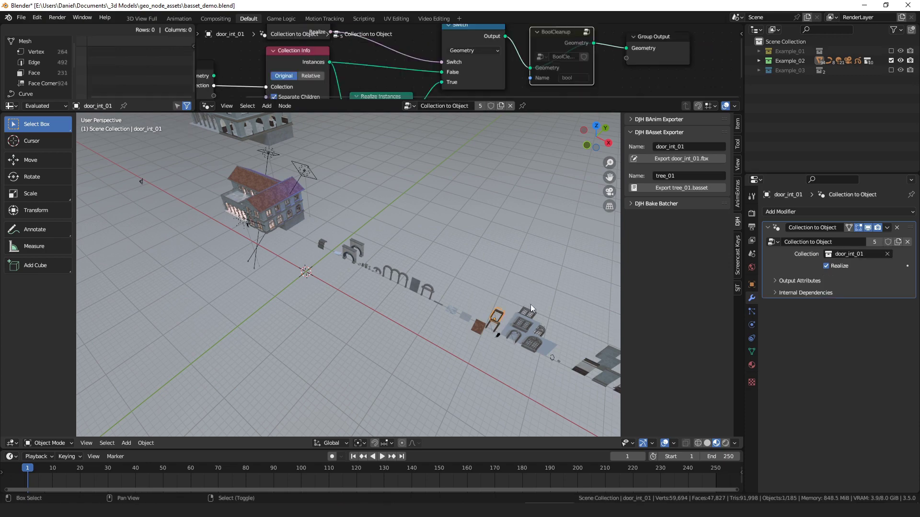
middle_drag(520, 315, 448, 267)
scroll(448, 266, up, 5)
scroll(377, 274, down, 2)
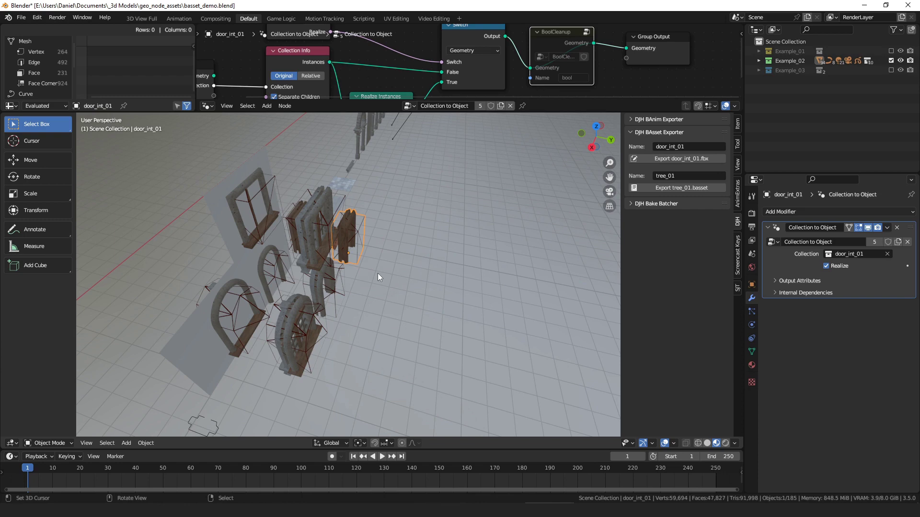
middle_drag(381, 269, 367, 252)
scroll(367, 252, up, 2)
scroll(369, 169, up, 4)
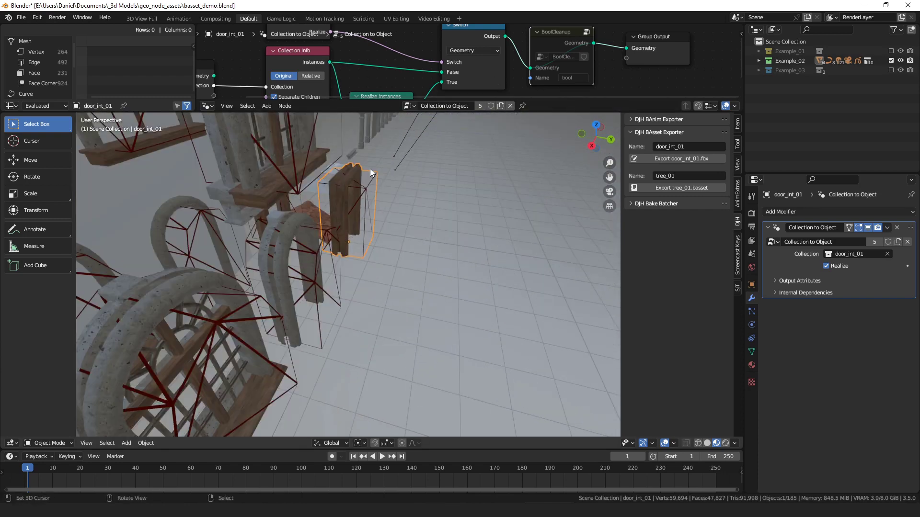
scroll(469, 52, down, 1)
middle_drag(469, 53, 411, 53)
drag(492, 38, 511, 40)
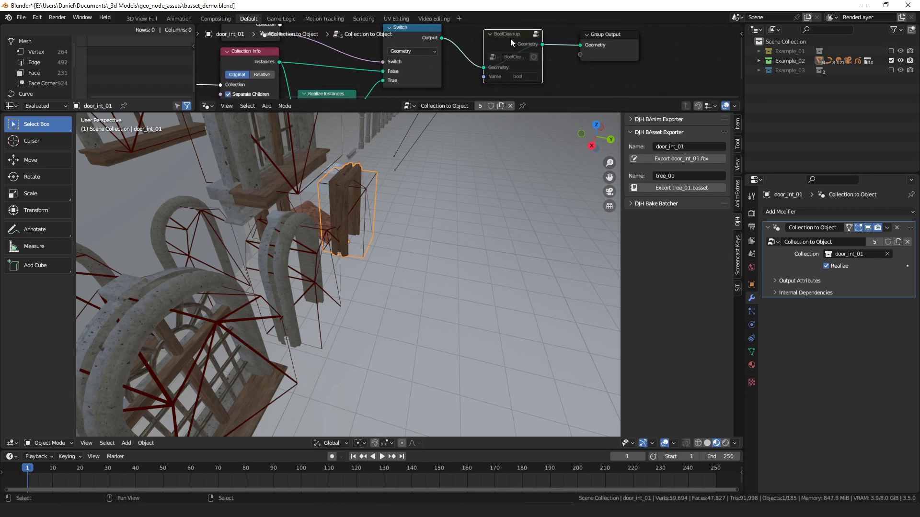
key(m)
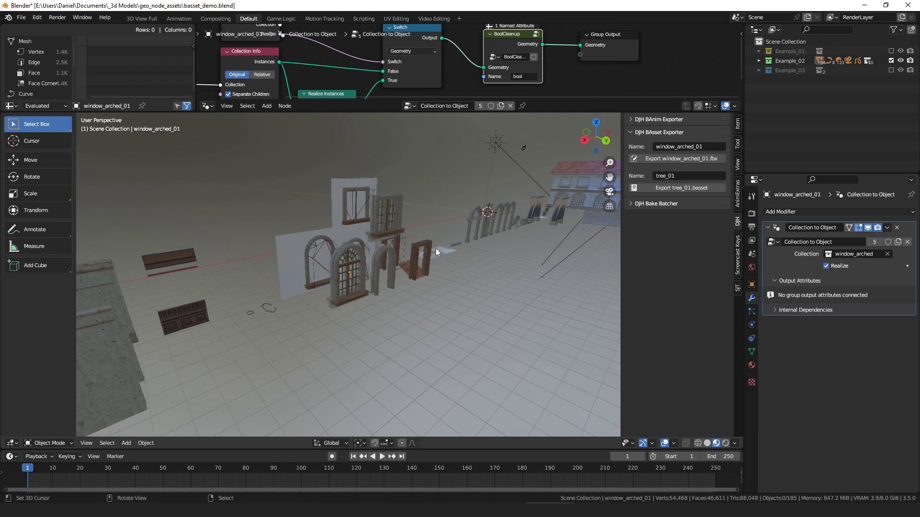
Inspect the house windows and the door_arched_01 piece up close to check the boolean cleanup
click(573, 177)
key(KP_Decimal)
middle_drag(400, 313, 257, 384)
click(271, 381)
key(KP_Decimal)
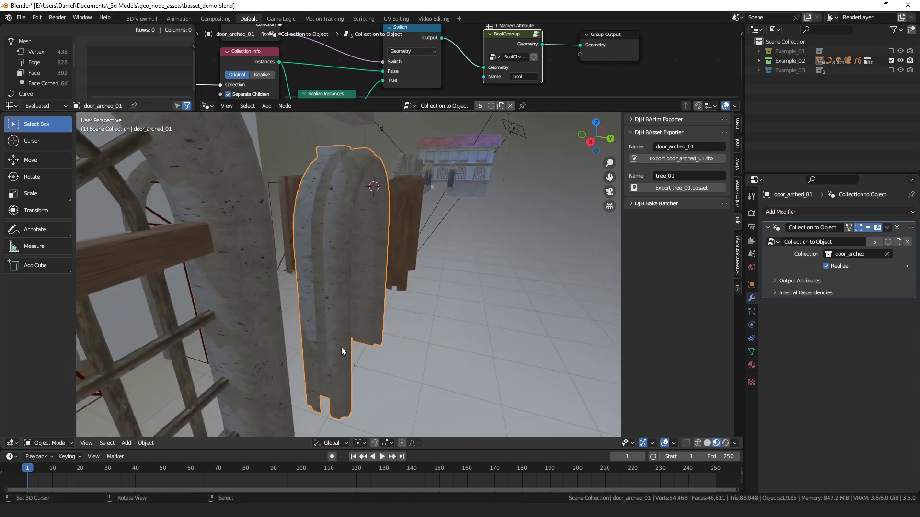
scroll(398, 231, down, 5)
middle_drag(397, 231, 375, 214)
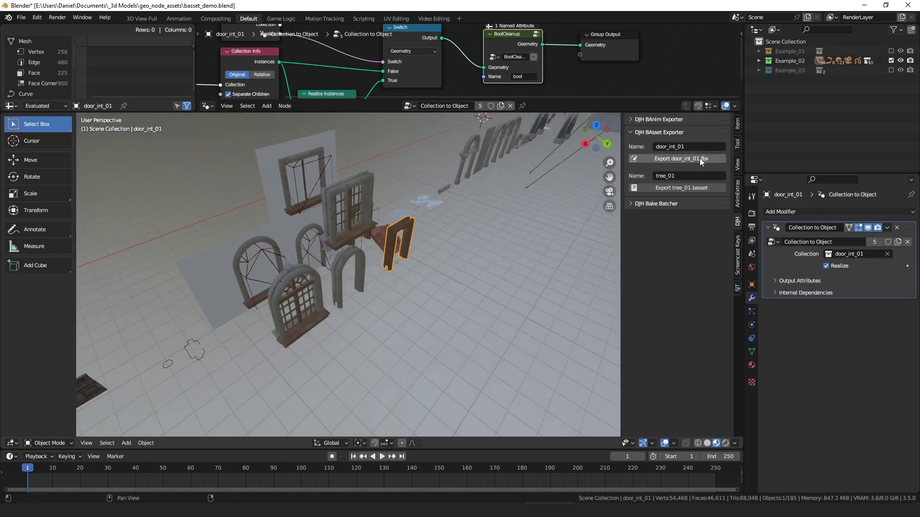
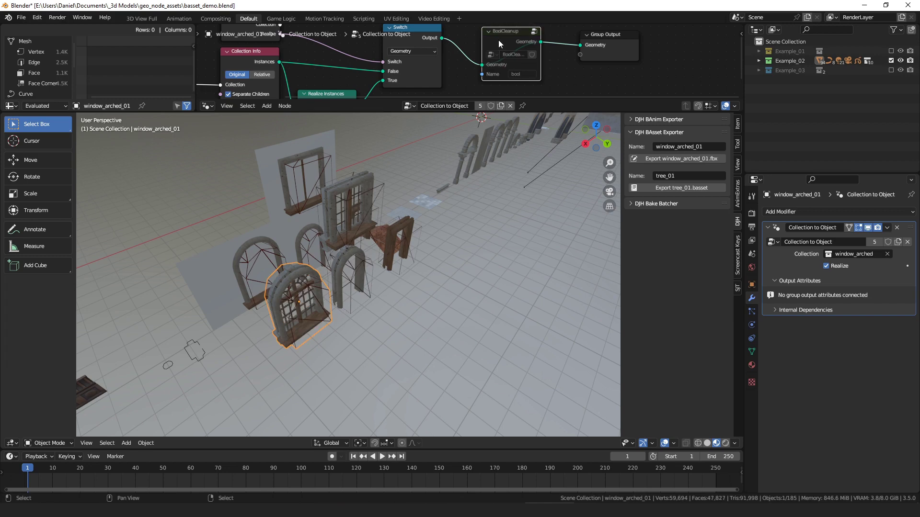
Switch to Unity, check door_arched_01's materials in the fbx folder, and open the on-demand remap options of door_int_01
middle_drag(412, 119, 422, 271)
key(alt+Tab)
scroll(150, 422, up, 3)
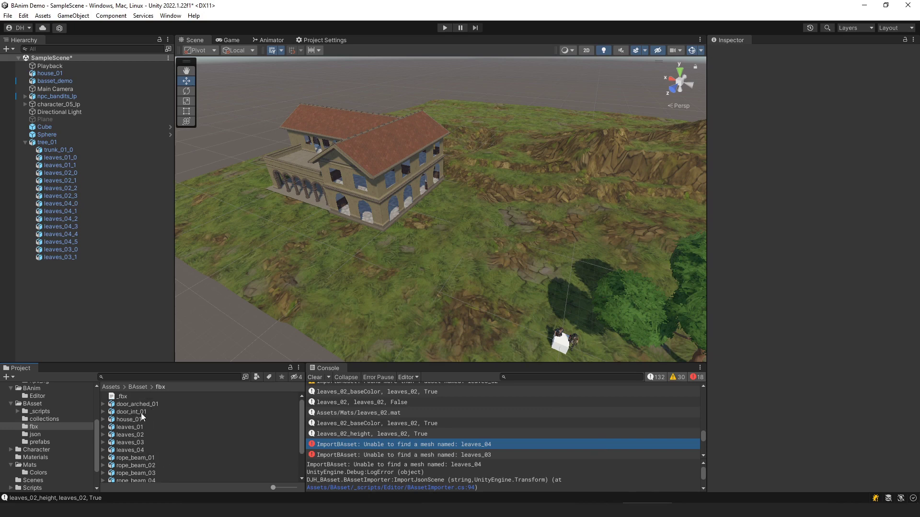
click(136, 404)
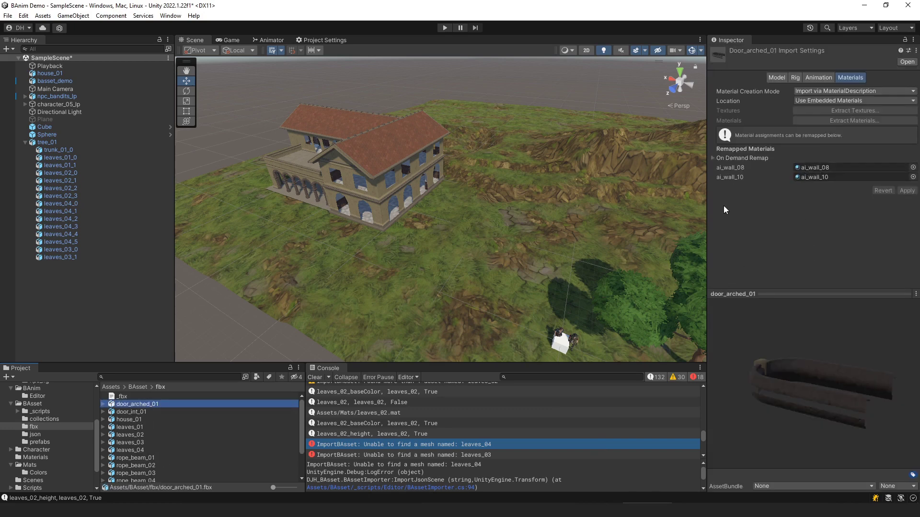
click(142, 412)
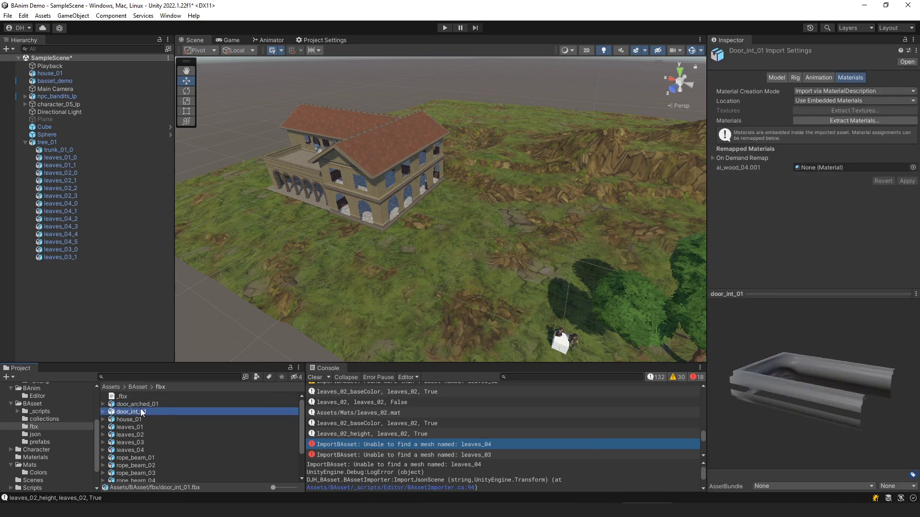
click(747, 159)
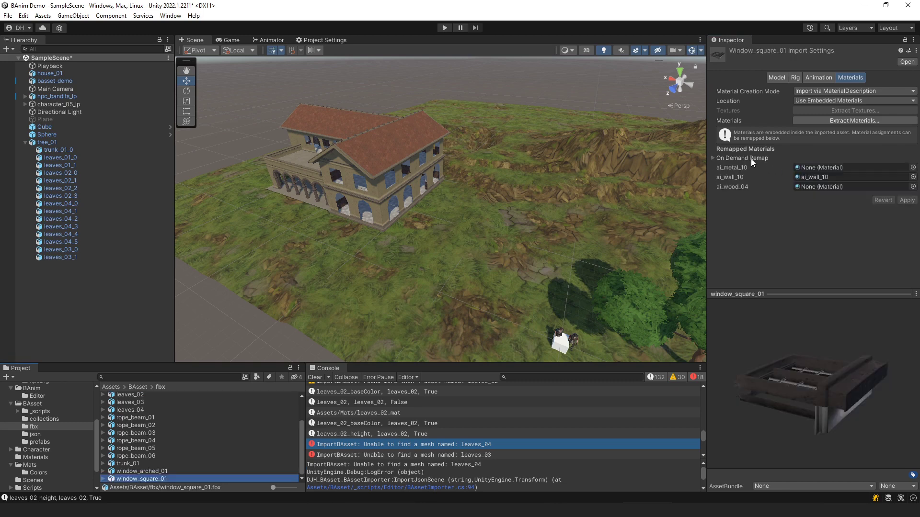
Remap window_square_01's materials with a project-wide search by model material name and apply the import settings
click(754, 160)
click(896, 208)
click(906, 255)
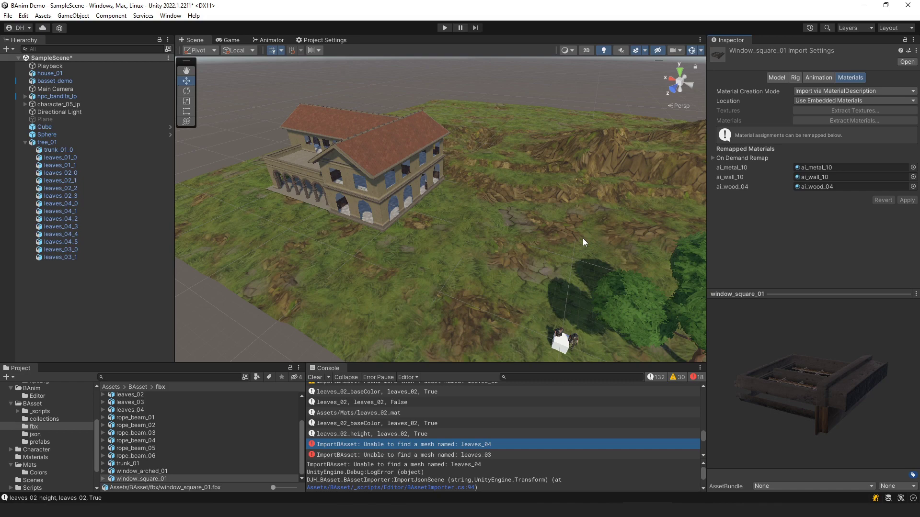
Switch to Blender, select the _inst_doors_windows_01 object on the house and frame it
middle_drag(593, 232, 558, 238)
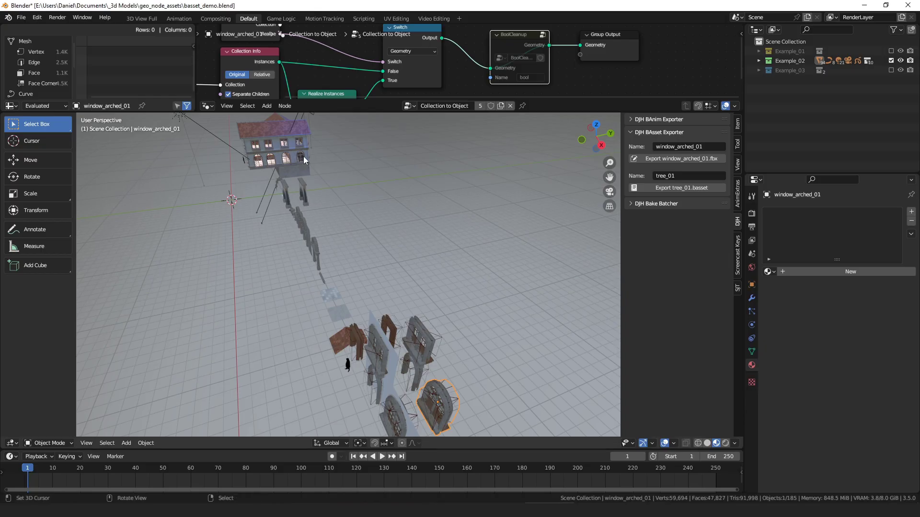
click(303, 156)
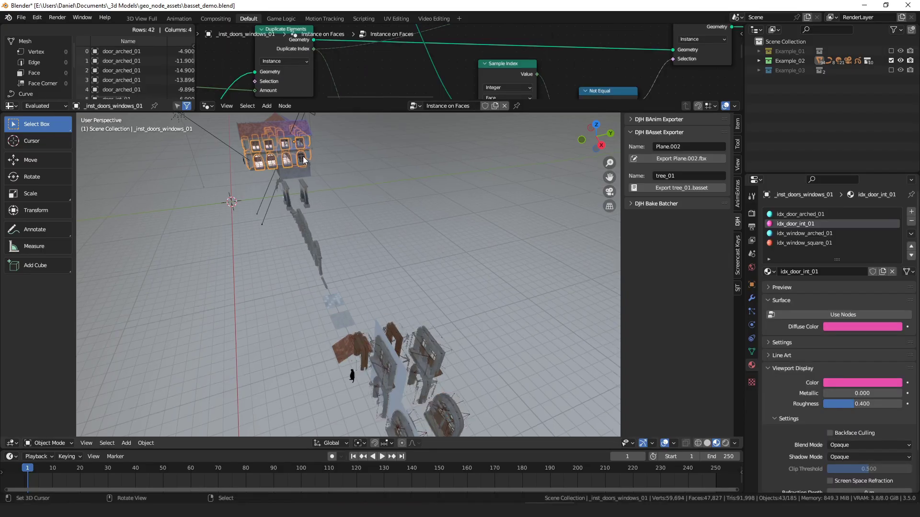
key(KP_Decimal)
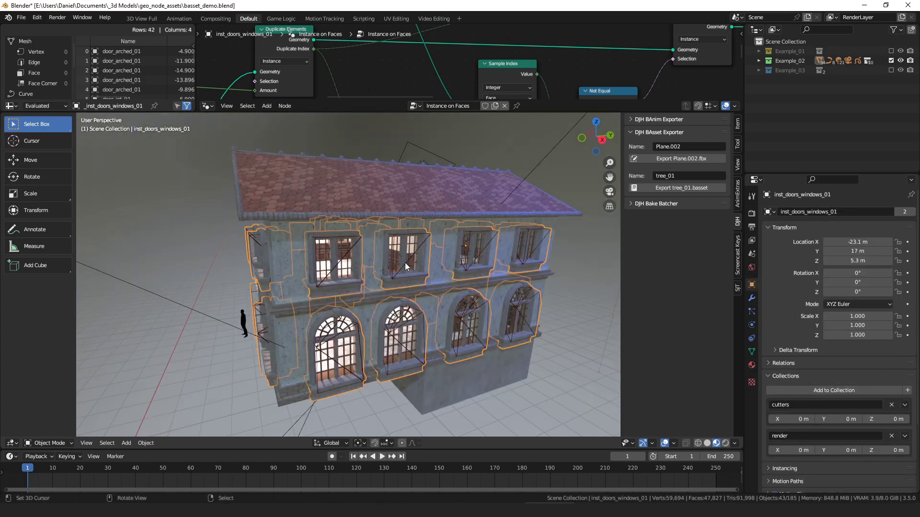
Search the operators for Make Instances Real with the doors and windows object selected
key(F3)
text(make)
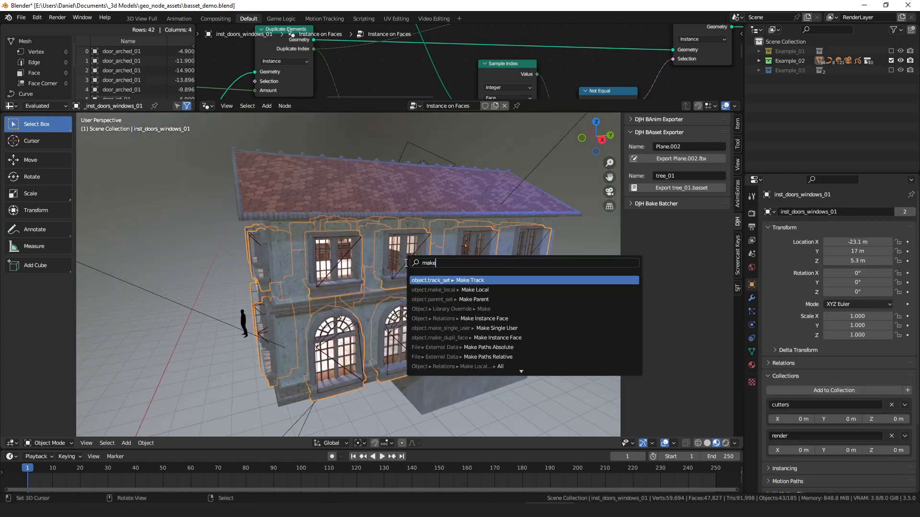
text( ir)
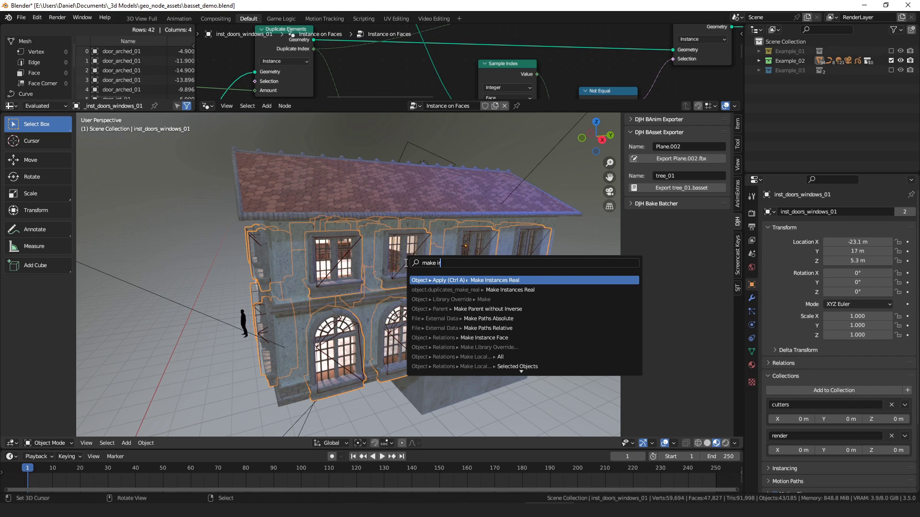
key(Return)
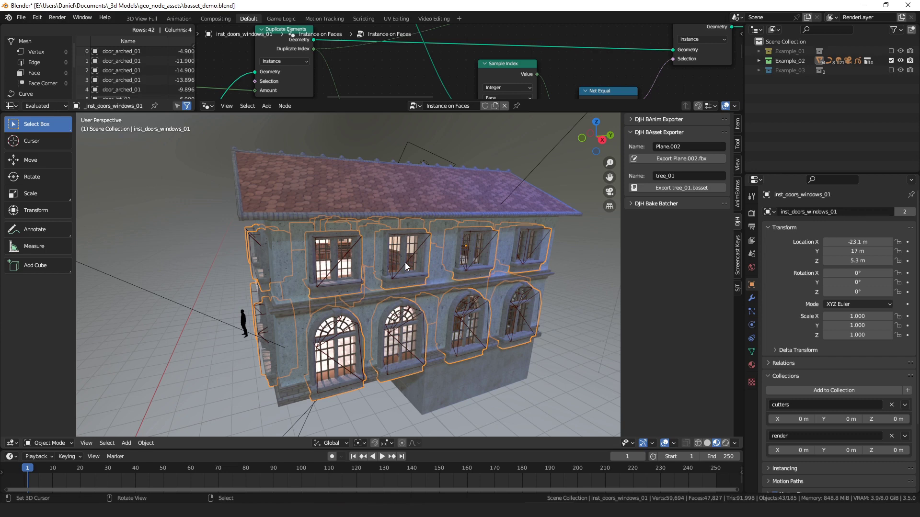
Prefix the selected object's name with an underscore so it reads _inst_doors_windows_01
click(815, 211)
text(_)
key(Return)
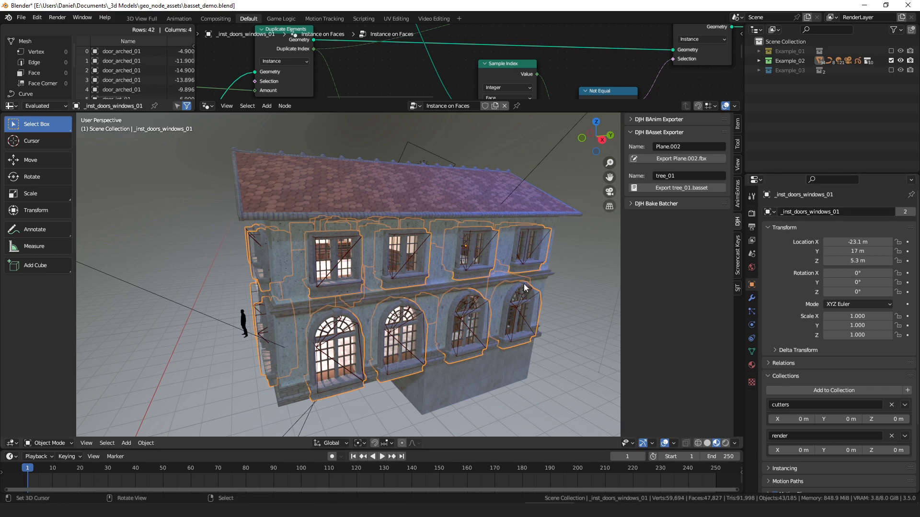
Export the door and window instances with the BAsset exporter as doors_windows.basset
click(680, 178)
text(doors_windows)
key(Return)
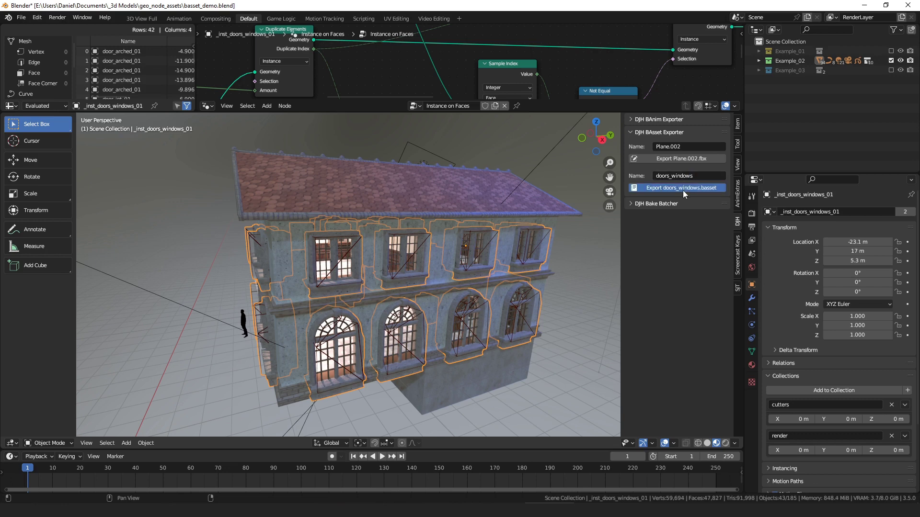
click(683, 188)
Switch to Unity, place doors_windows from the json folder in the scene and set its position to 0, 0, 0
key(alt+Tab)
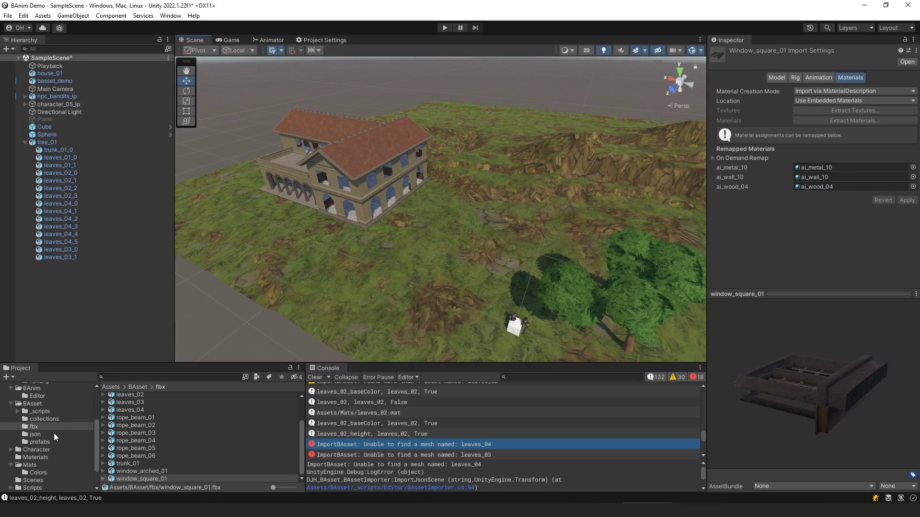
click(35, 434)
drag(118, 413, 530, 336)
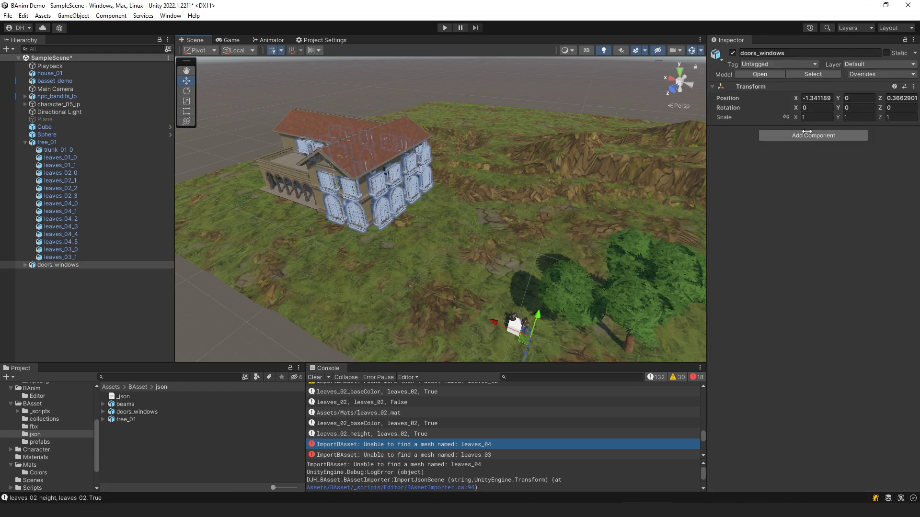
text(0)
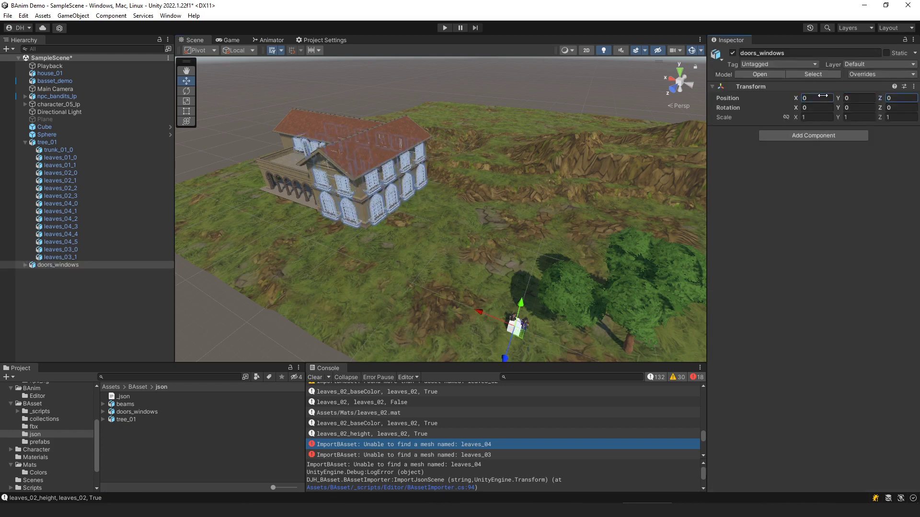
Inspect the placed doors and windows around the house and check the individual door instances inside doors_windows
middle_drag(464, 186, 502, 203)
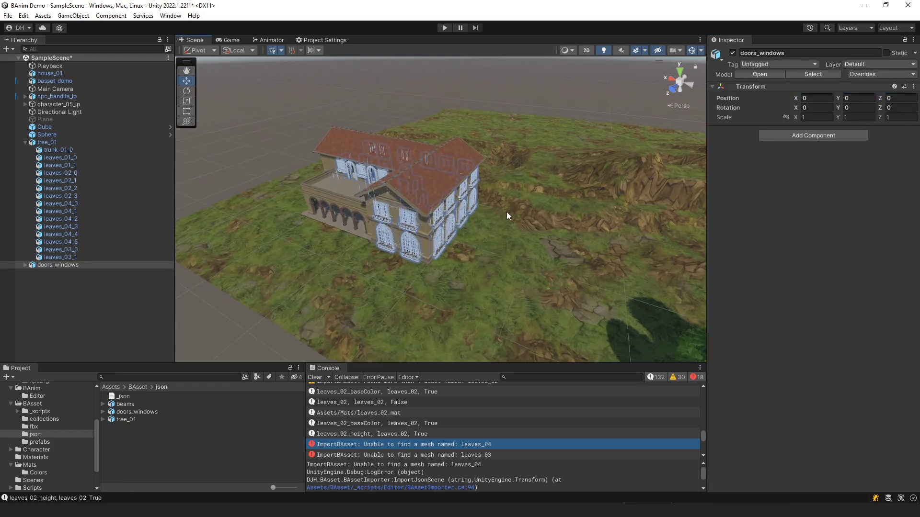
click(507, 212)
scroll(512, 223, down, 5)
scroll(502, 257, down, 5)
middle_drag(327, 130, 489, 155)
alt+drag(504, 162, 532, 154)
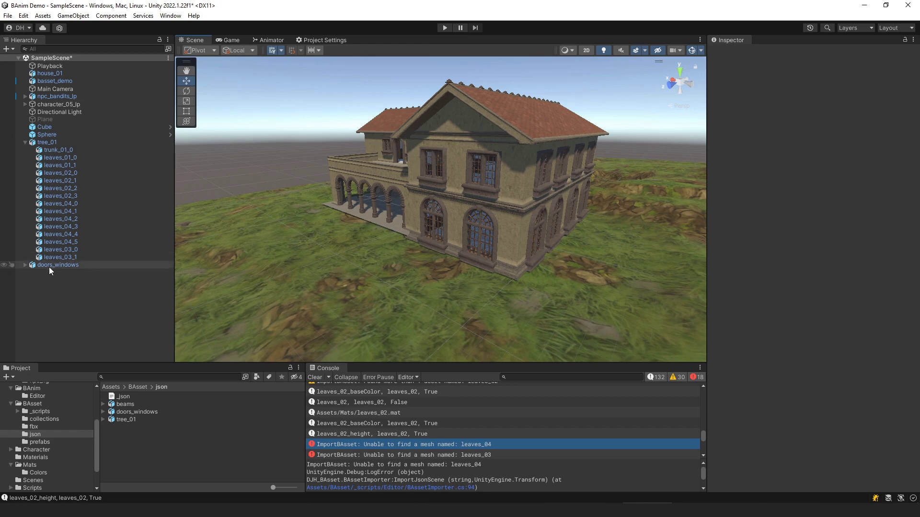
click(25, 265)
click(69, 272)
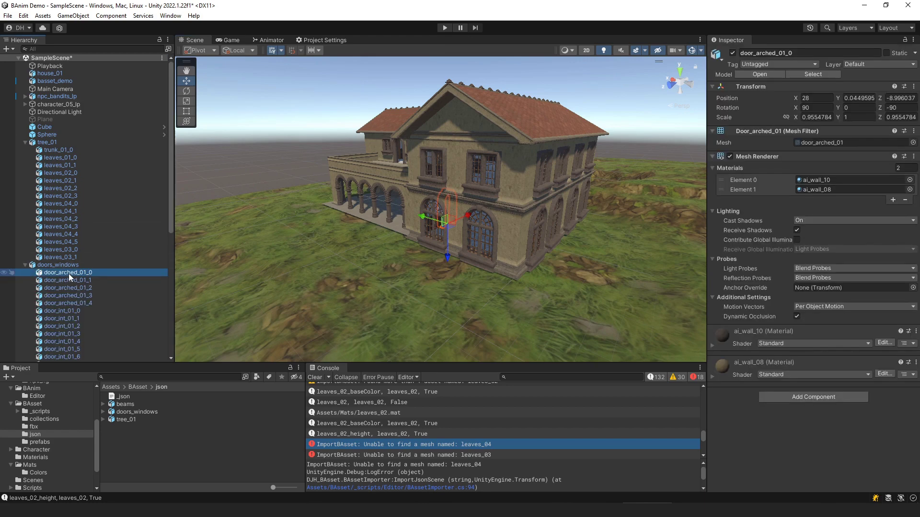
click(73, 310)
click(67, 333)
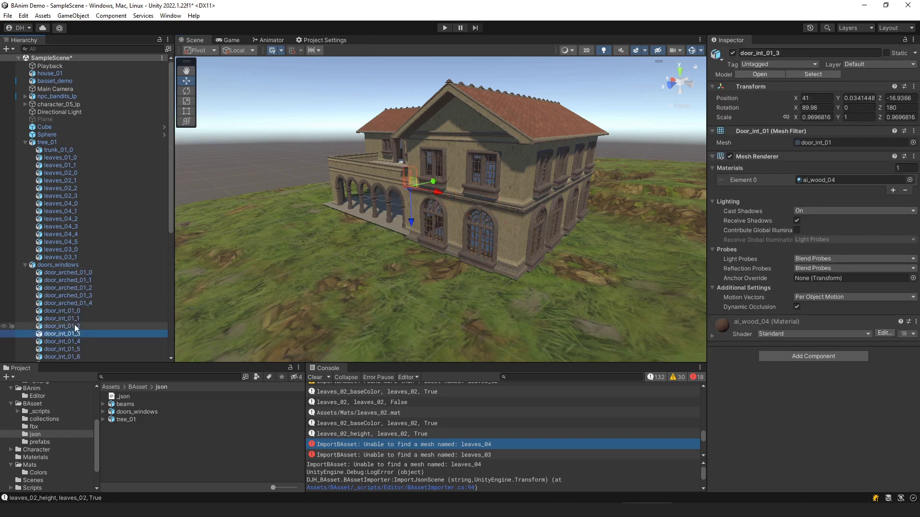
click(25, 265)
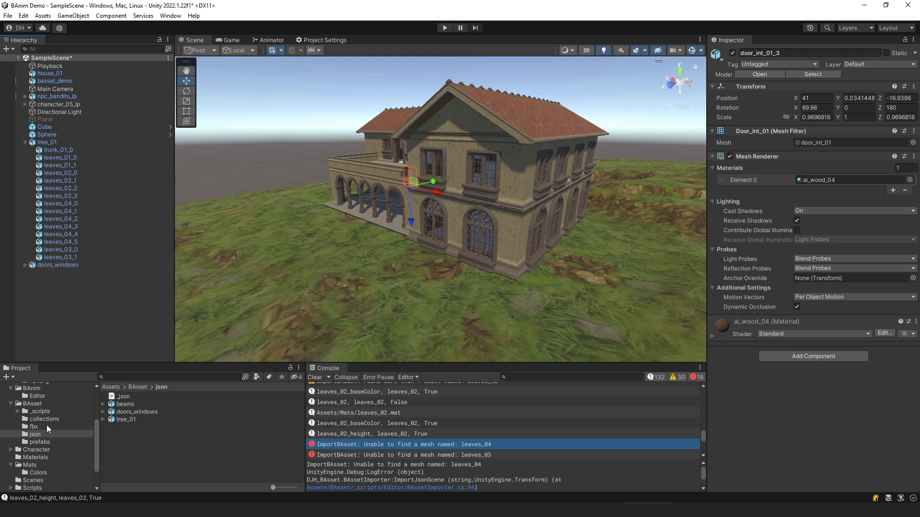
Copy the door_arched_01 model from the fbx folder to a prefab
click(46, 427)
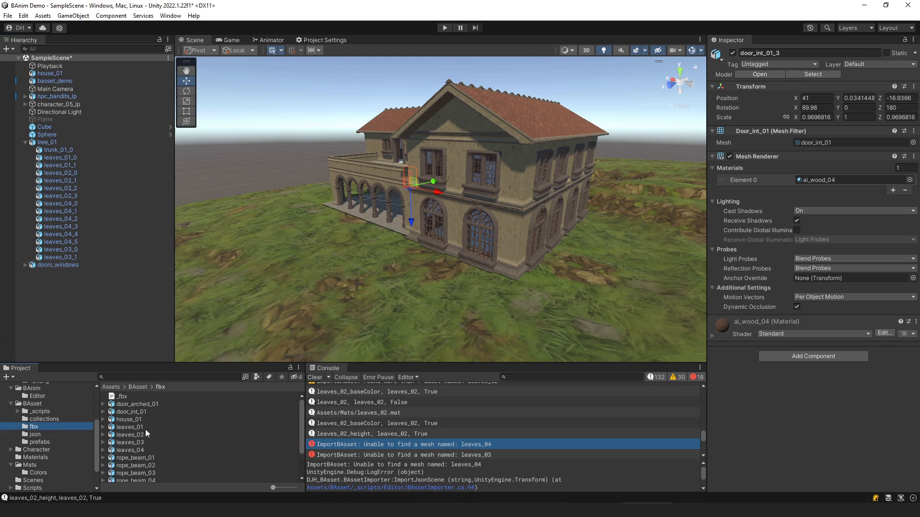
click(136, 404)
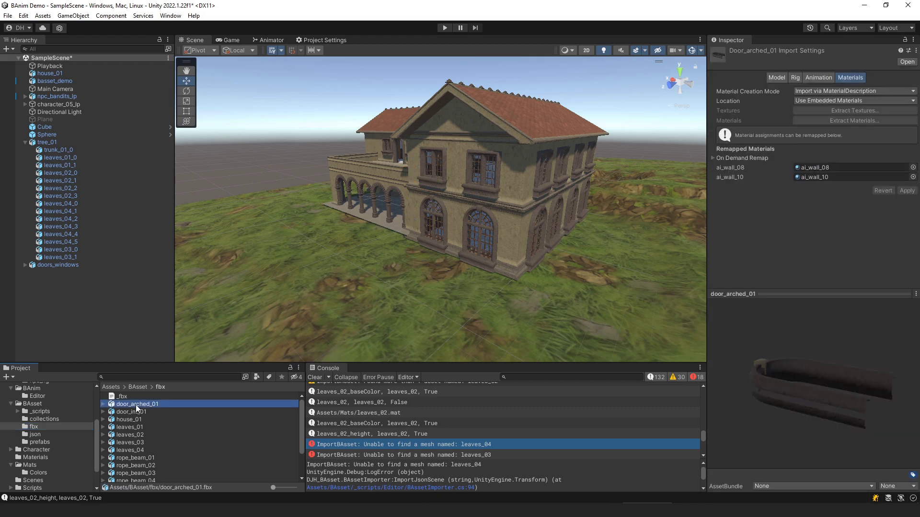
right_click(136, 404)
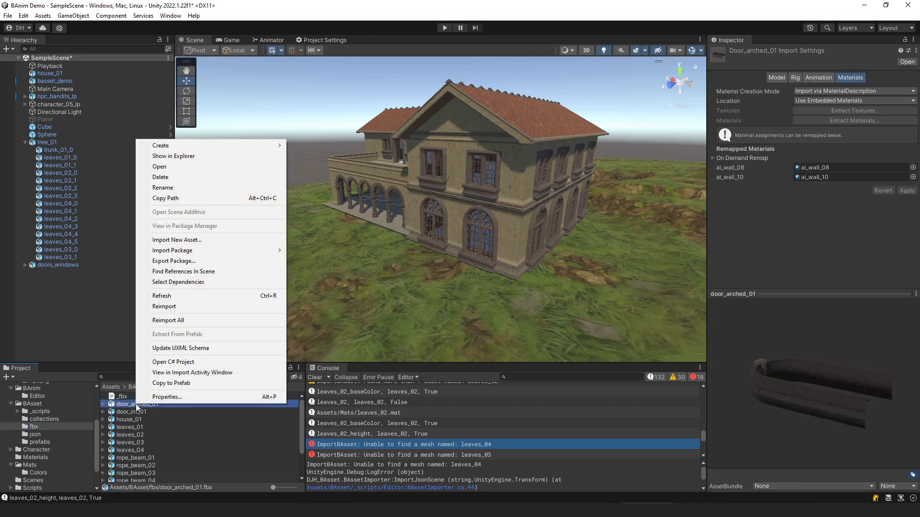
click(172, 383)
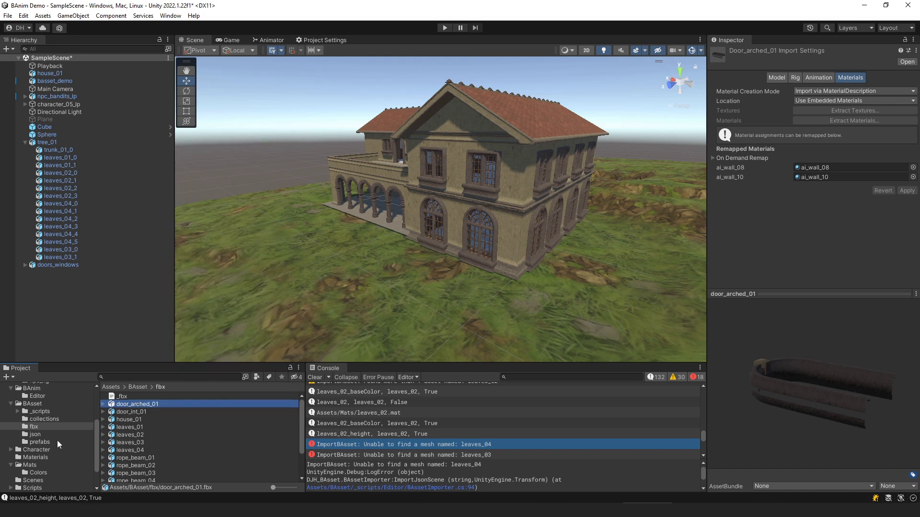
Open the door_arched_01 prefab from the prefabs folder and add a Box Collider to it
click(57, 440)
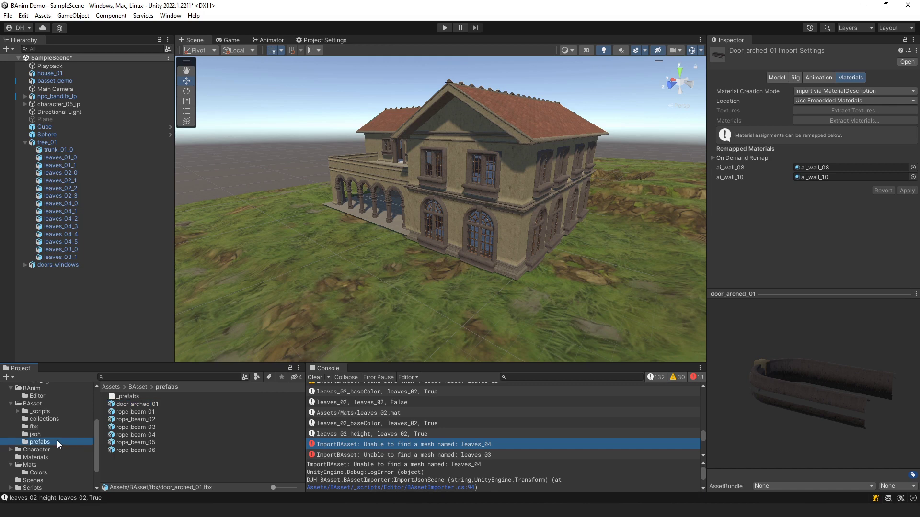
double_click(141, 405)
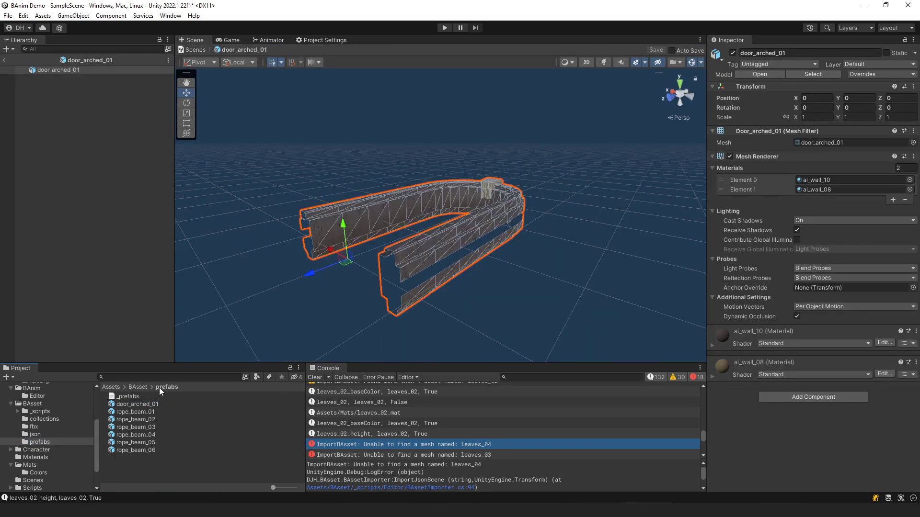
click(61, 104)
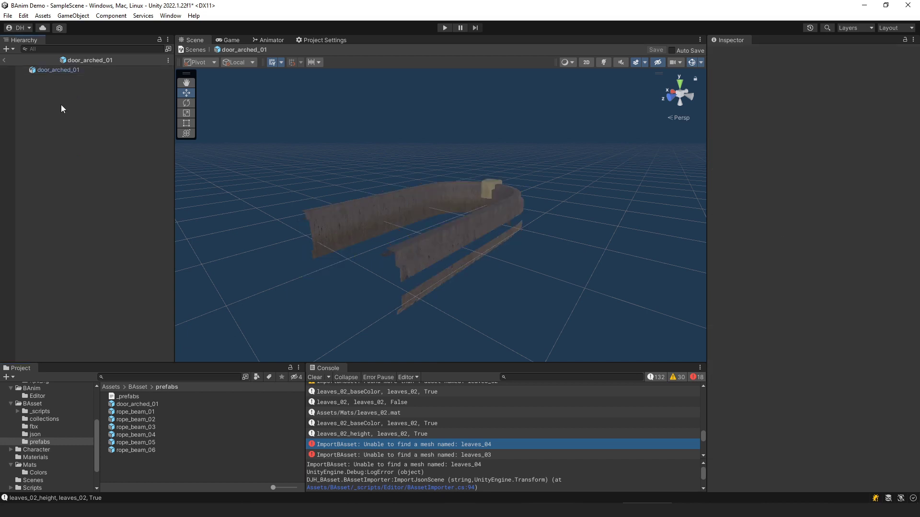
click(59, 71)
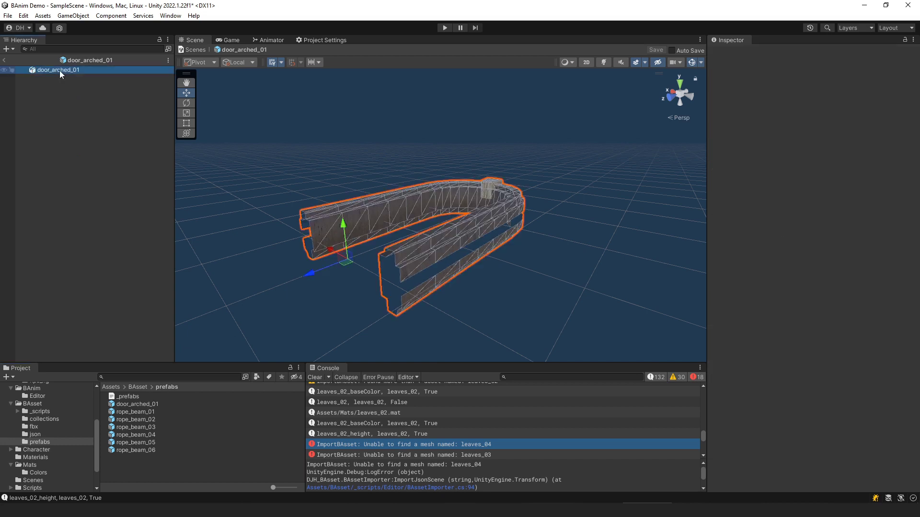
click(806, 398)
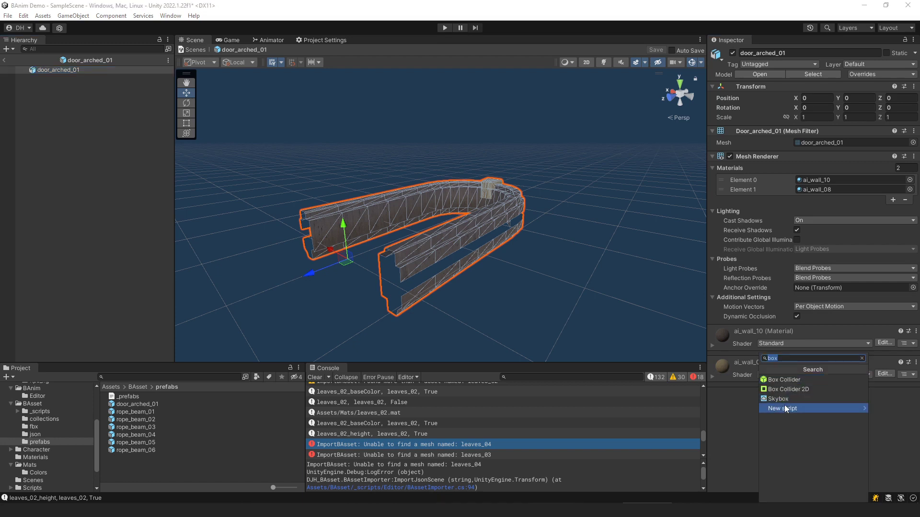
key(Up)
key(Up)
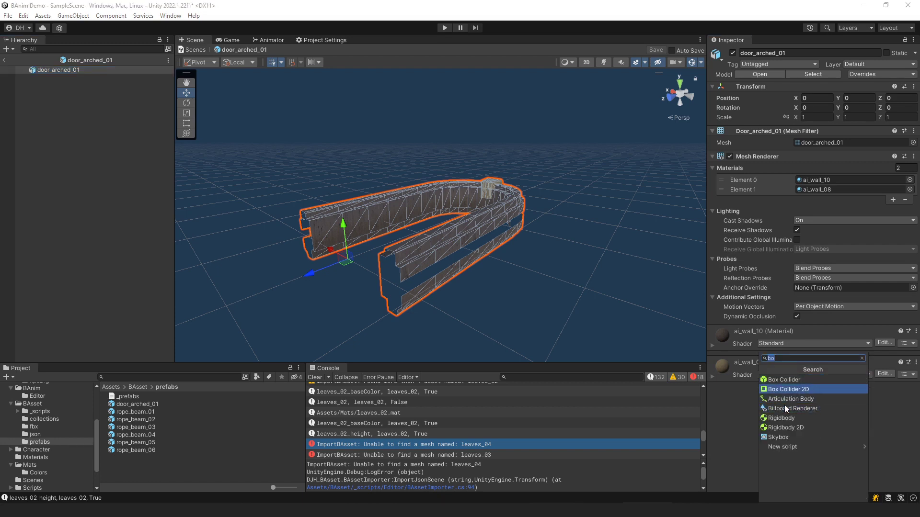
key(Return)
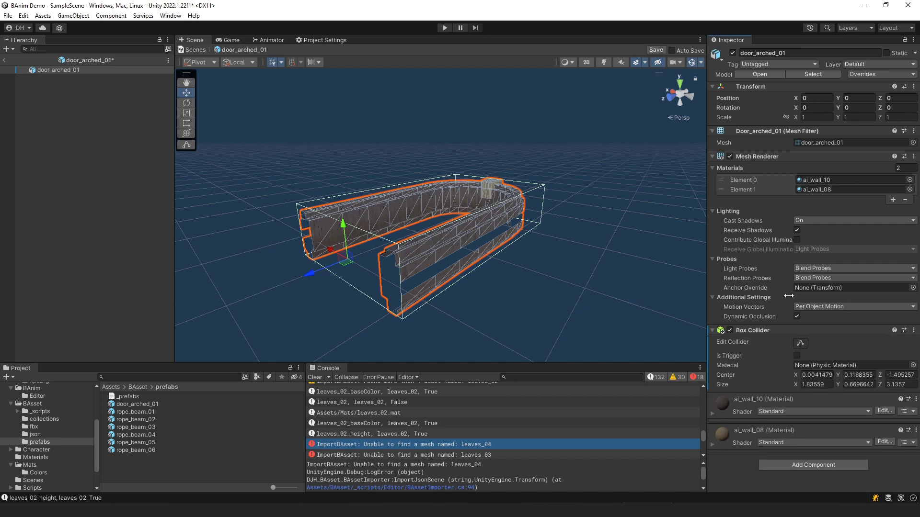
Make the Box Collider a trigger, save the door_arched_01 prefab and return to the scene
click(797, 356)
click(653, 48)
click(41, 433)
click(133, 412)
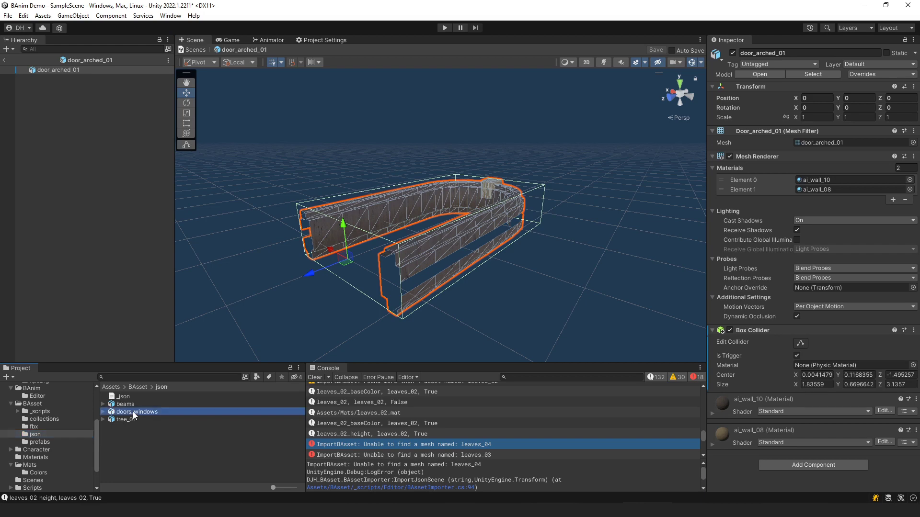
click(4, 60)
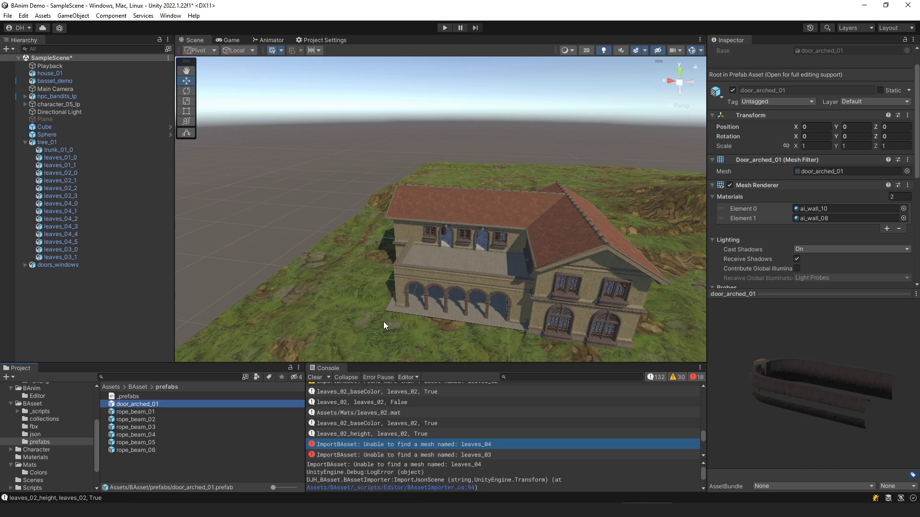
Set the Instances list size of the doors_windows asset in the json folder to 0 and apply the import settings
click(58, 265)
middle_drag(546, 208, 373, 200)
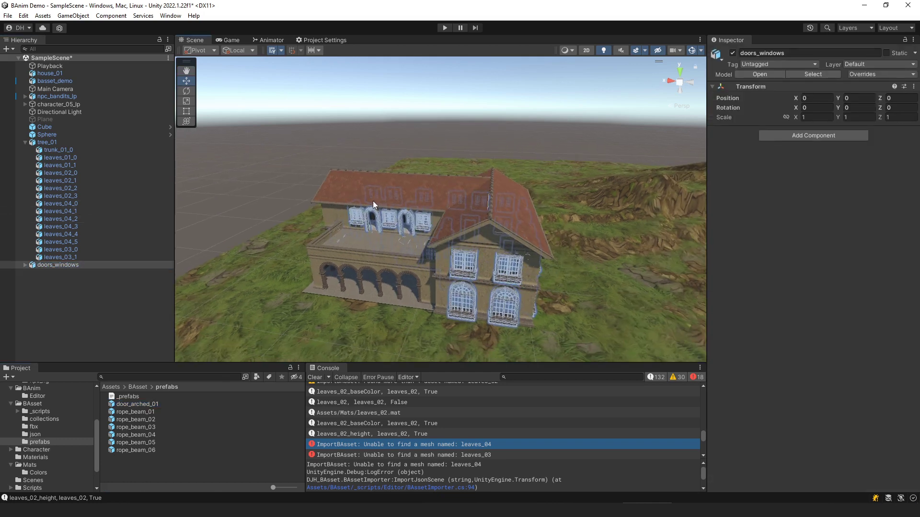
click(41, 433)
click(137, 413)
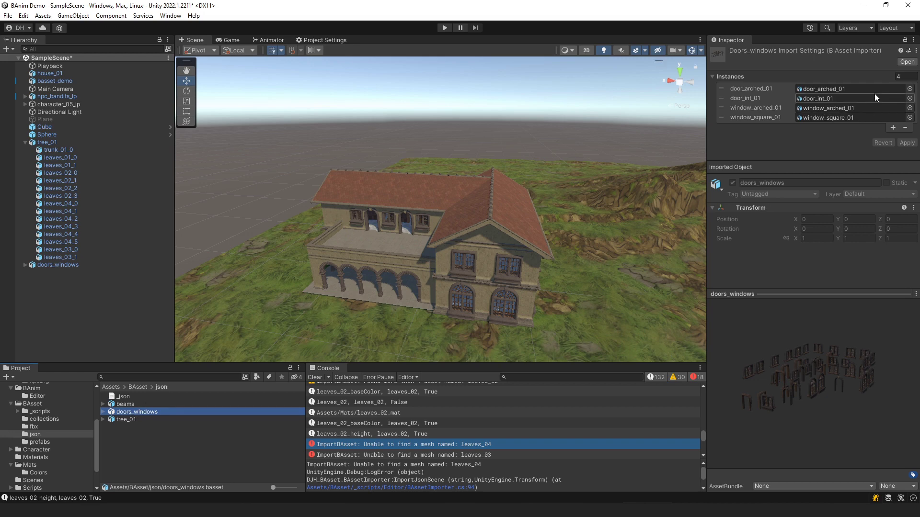
click(901, 78)
text(0)
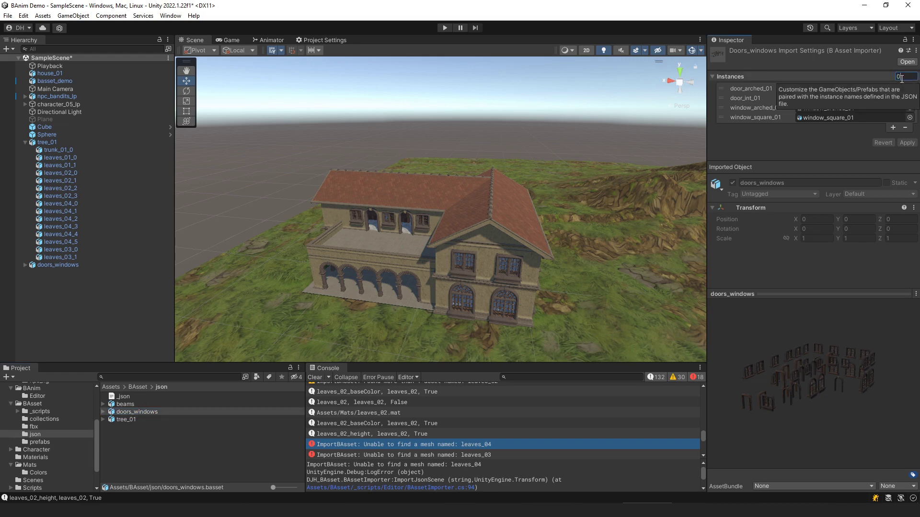
key(Return)
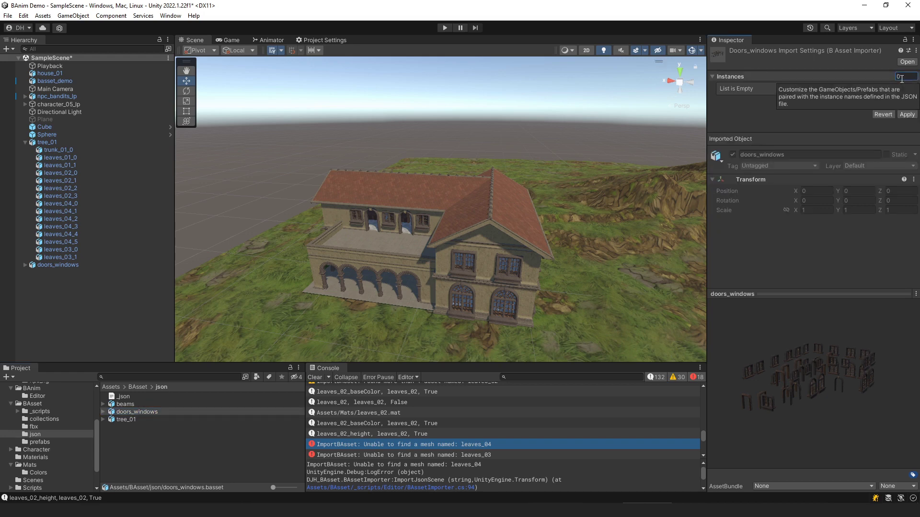
click(907, 115)
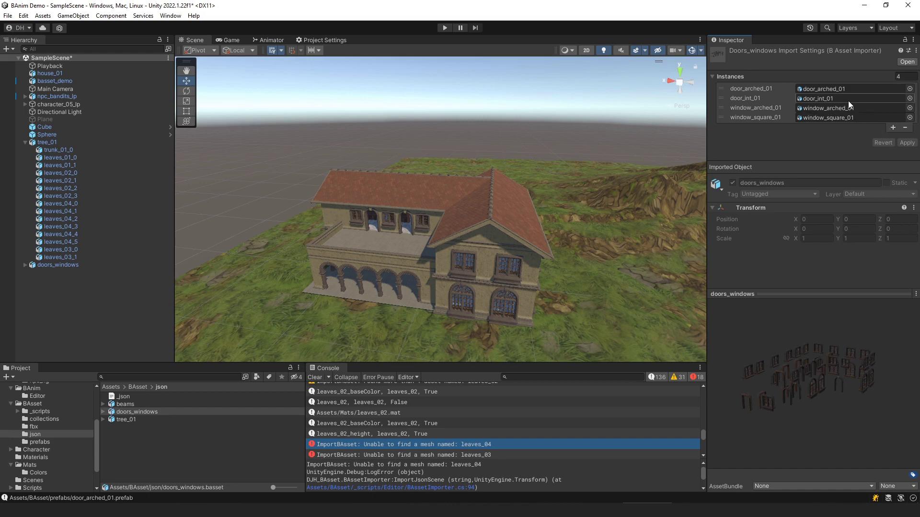
Select doors_windows in the scene and examine its arched doors up close for the prefab's collider
click(48, 265)
double_click(47, 265)
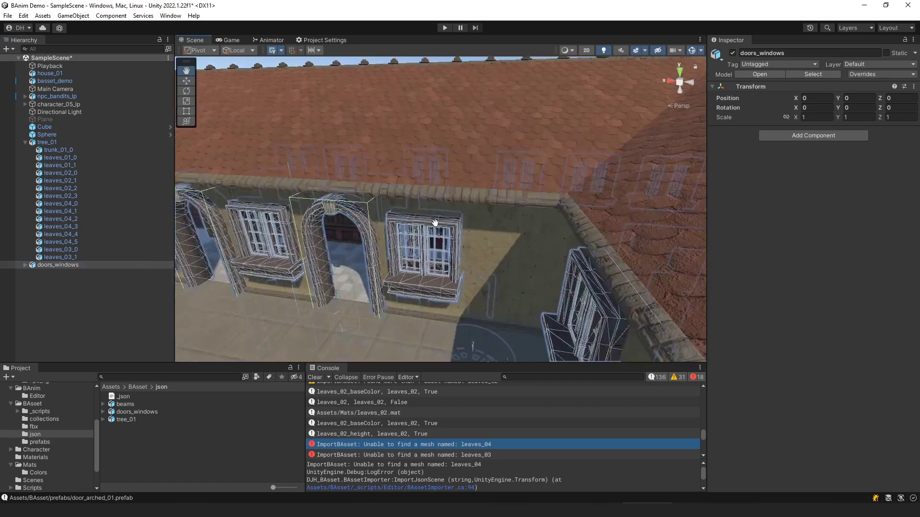
Copy the doors_windows asset in the json folder to a prefab and open that prefab from the collections folder
scroll(391, 251, up, 2)
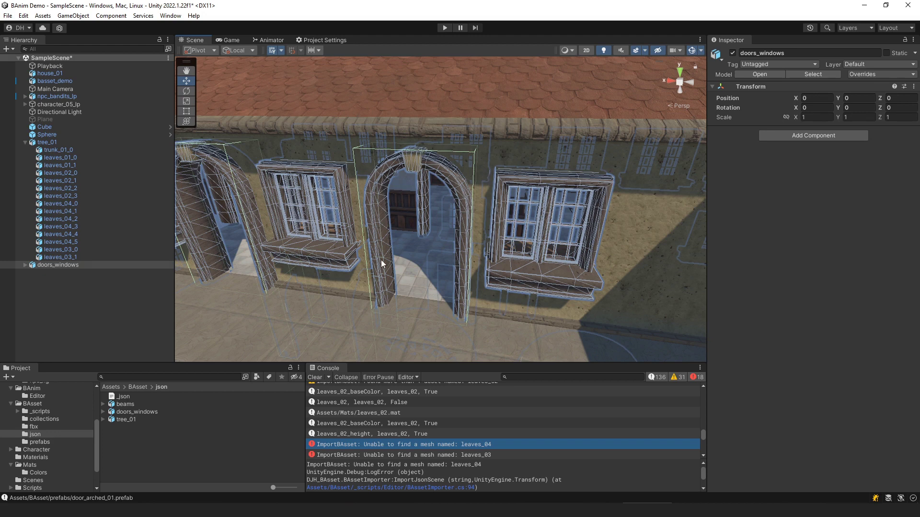
right_click(145, 408)
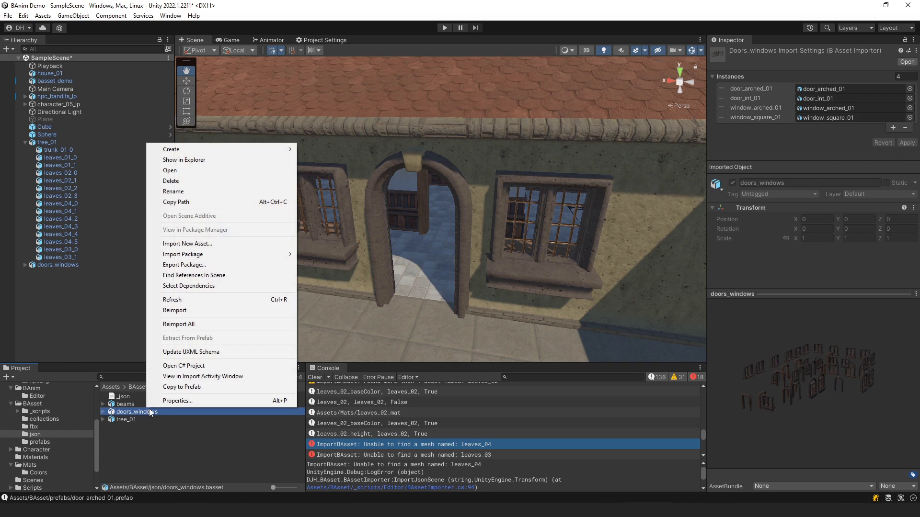
click(185, 387)
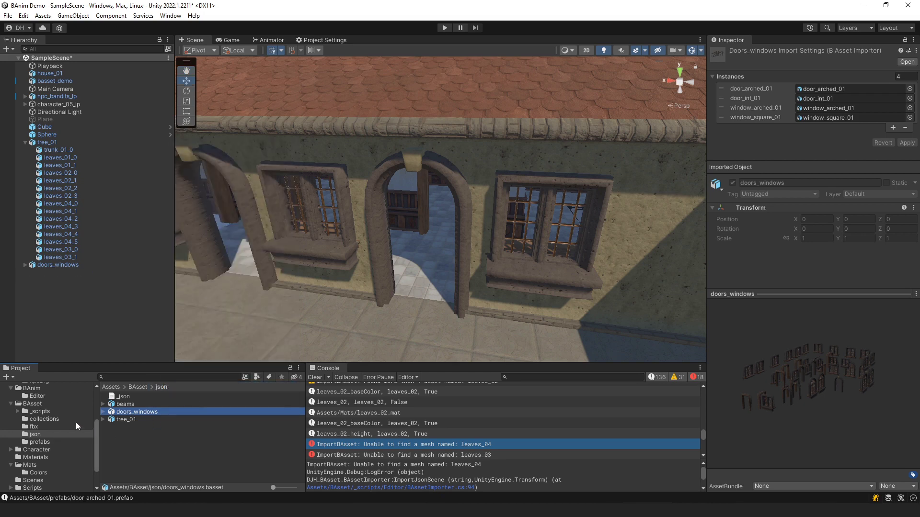
click(62, 419)
double_click(141, 404)
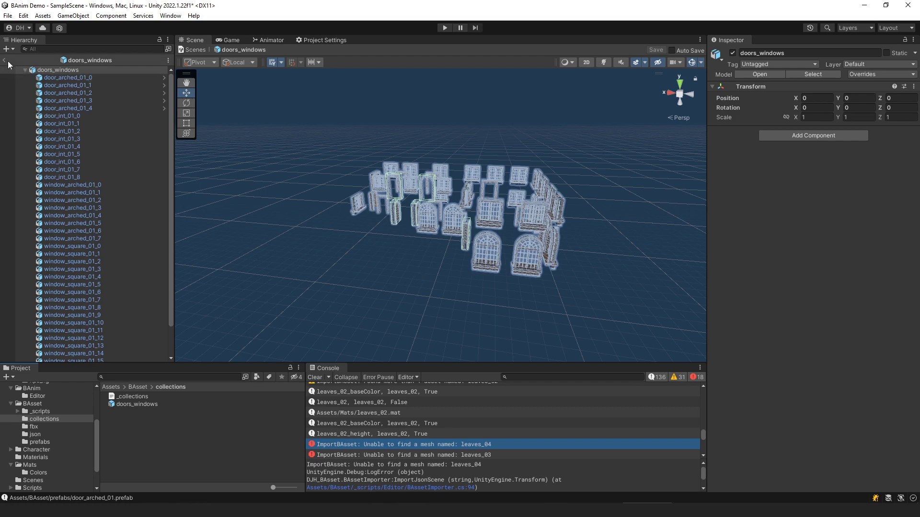
Switch to Blender, display the Collection Scatter modifier of _scatter_trees in the viewport, and select the source tree_01 beside the terrain
key(alt+Tab)
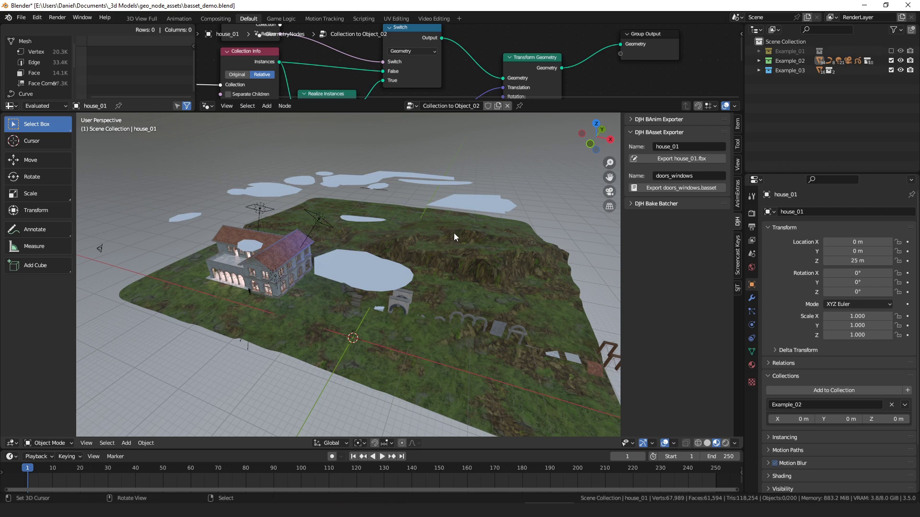
click(331, 270)
middle_drag(370, 248, 386, 272)
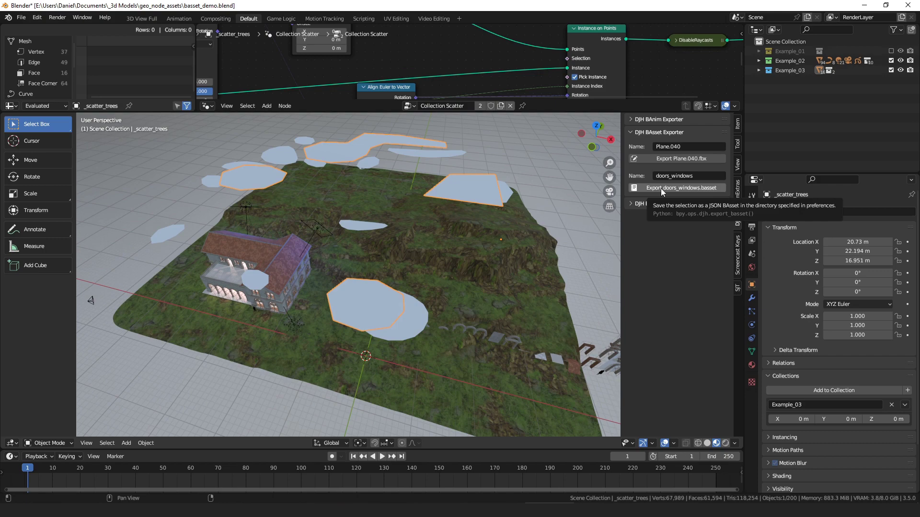
click(751, 298)
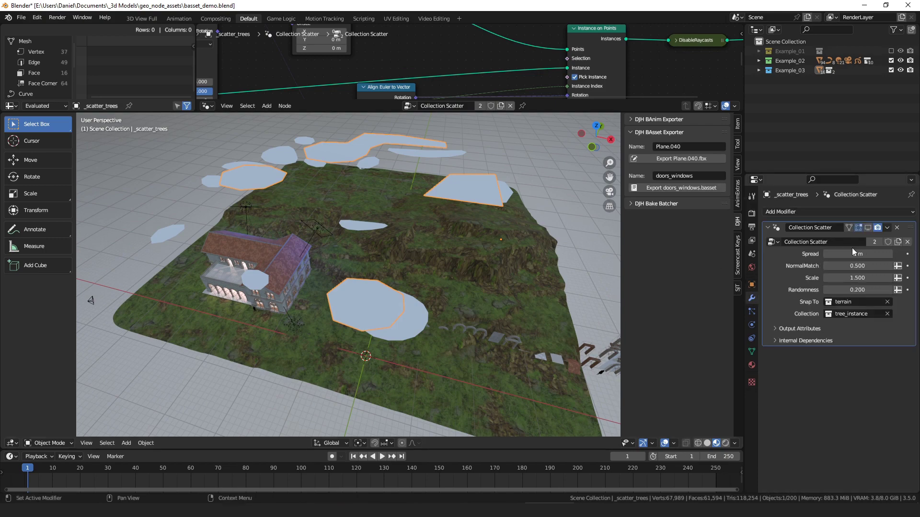
scroll(523, 318, down, 2)
scroll(517, 312, down, 1)
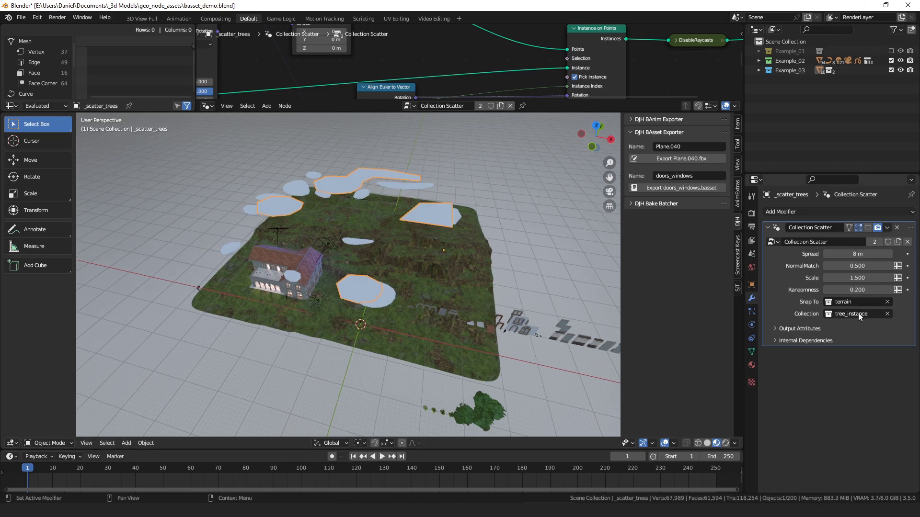
middle_drag(595, 271, 518, 289)
click(527, 356)
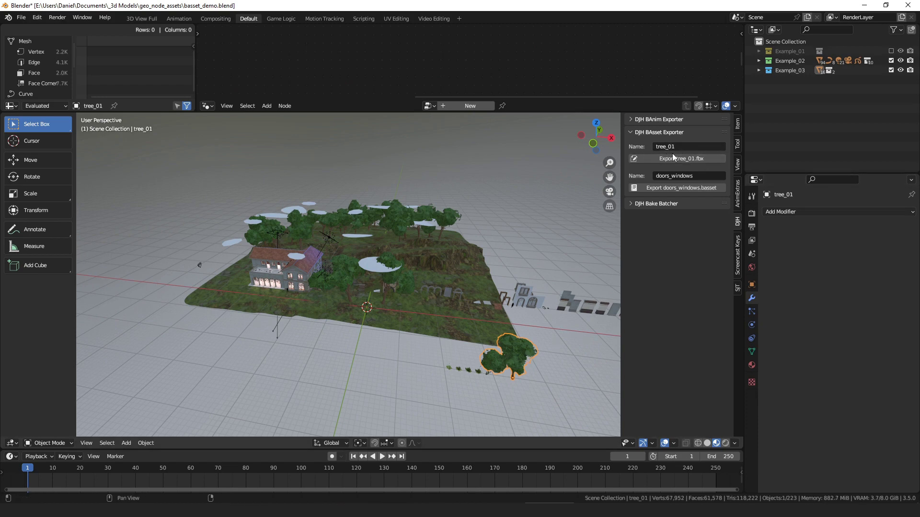
scroll(517, 279, up, 2)
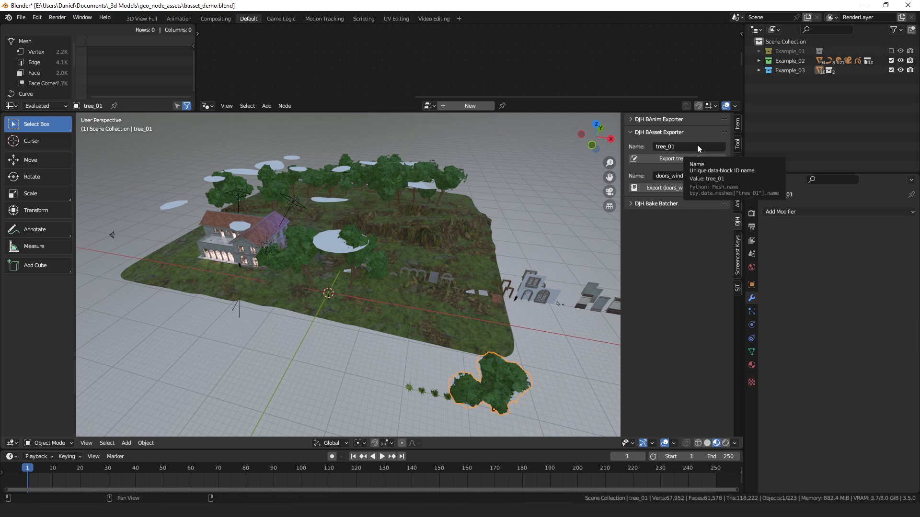
Select _grass_scatter and enable the viewport display of its Collection Scatter modifier
click(380, 259)
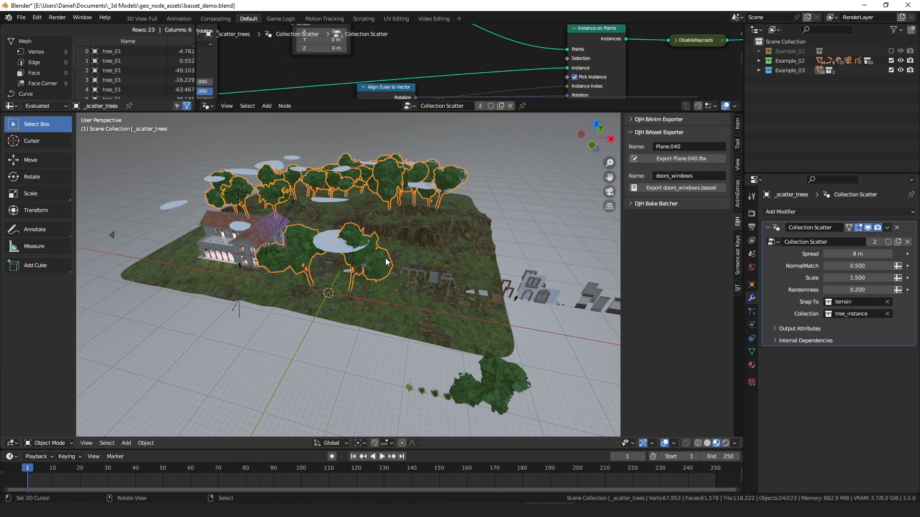
click(344, 251)
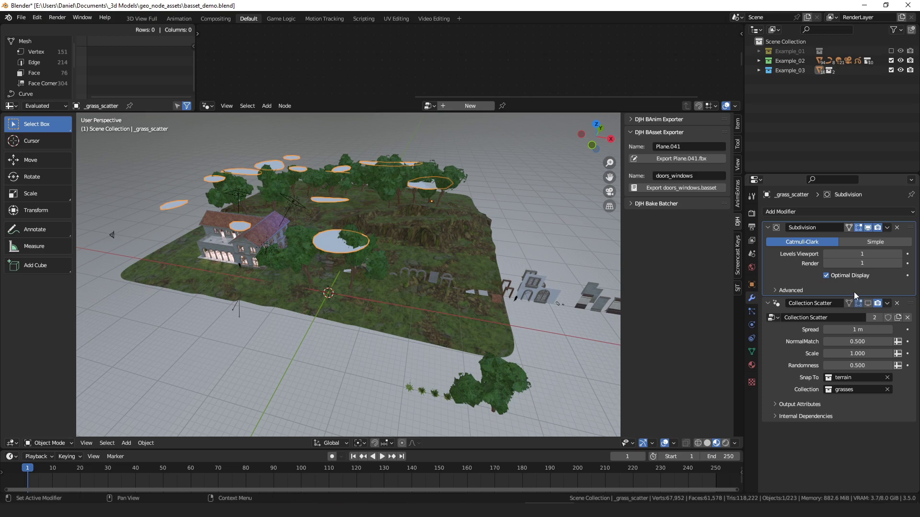
click(868, 304)
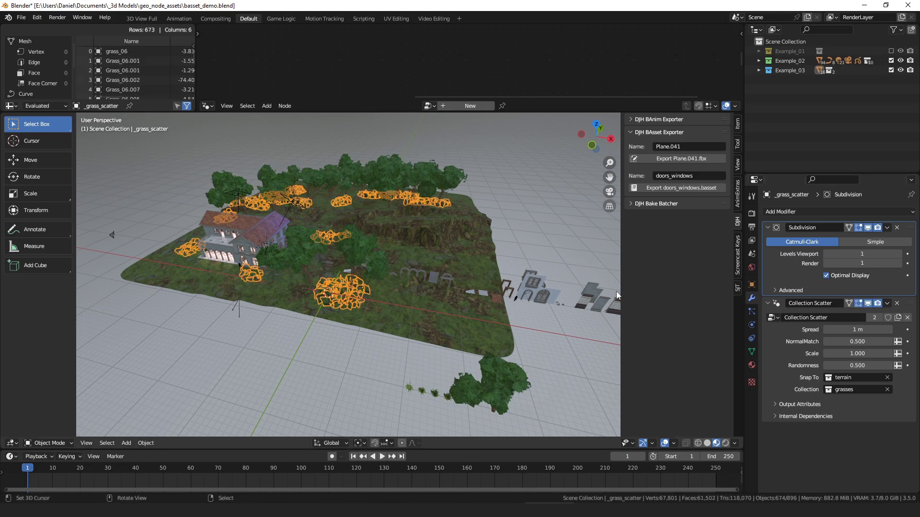
Export the source grass meshes grass_06, grass_04 and grass_03 as separate FBX files with the BAsset exporter
scroll(431, 395, up, 5)
click(417, 322)
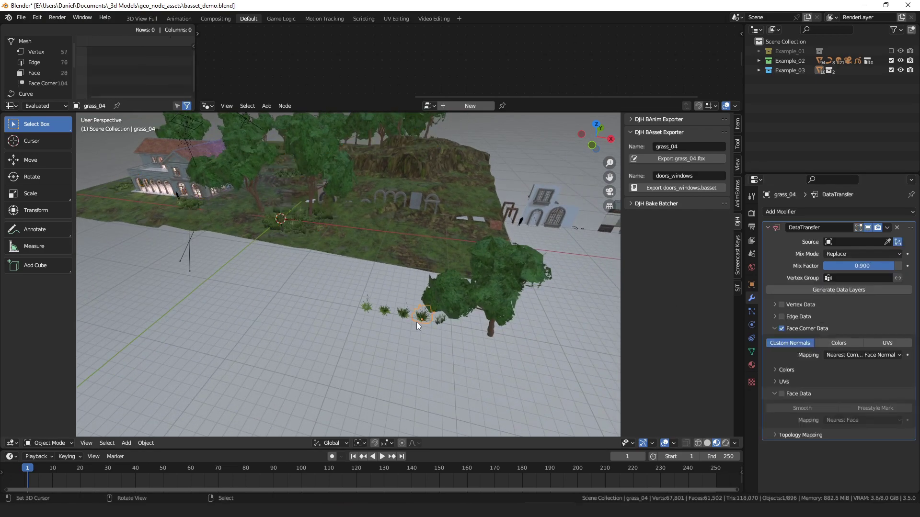
key(KP_Decimal)
scroll(318, 272, down, 8)
scroll(358, 275, up, 3)
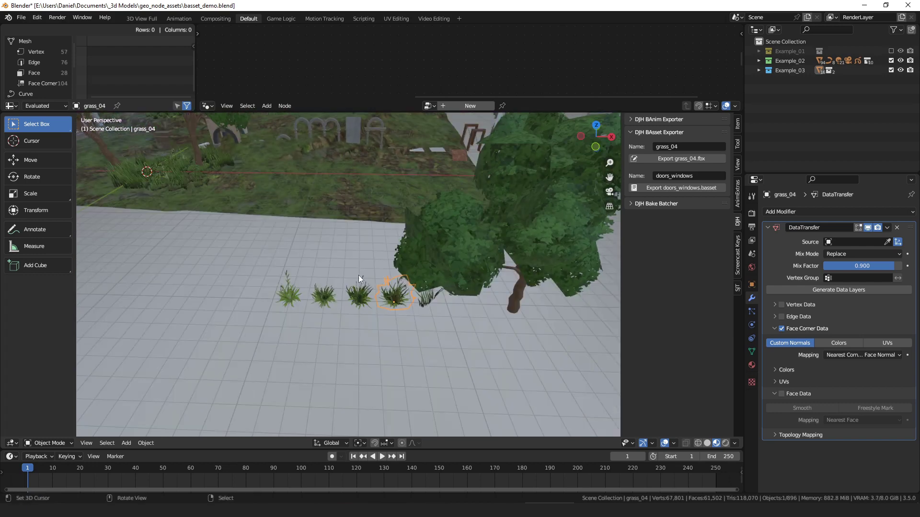
click(438, 298)
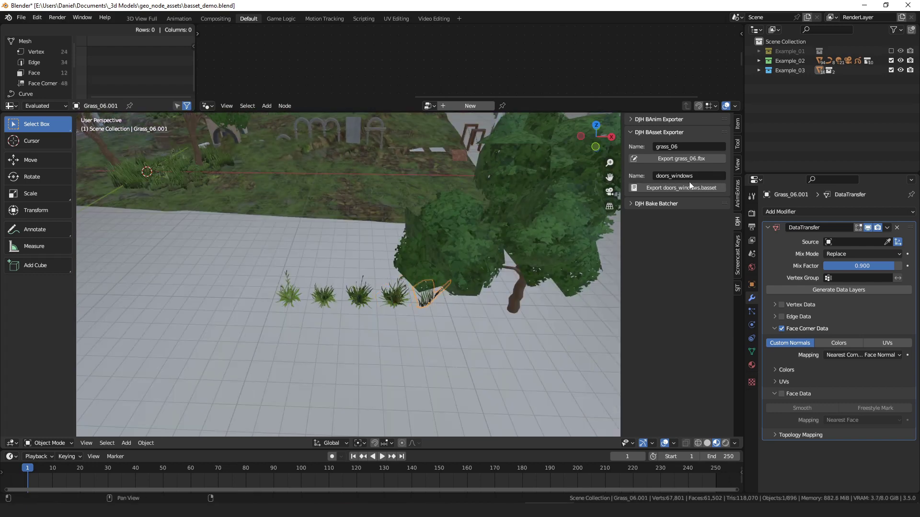
click(683, 159)
click(394, 293)
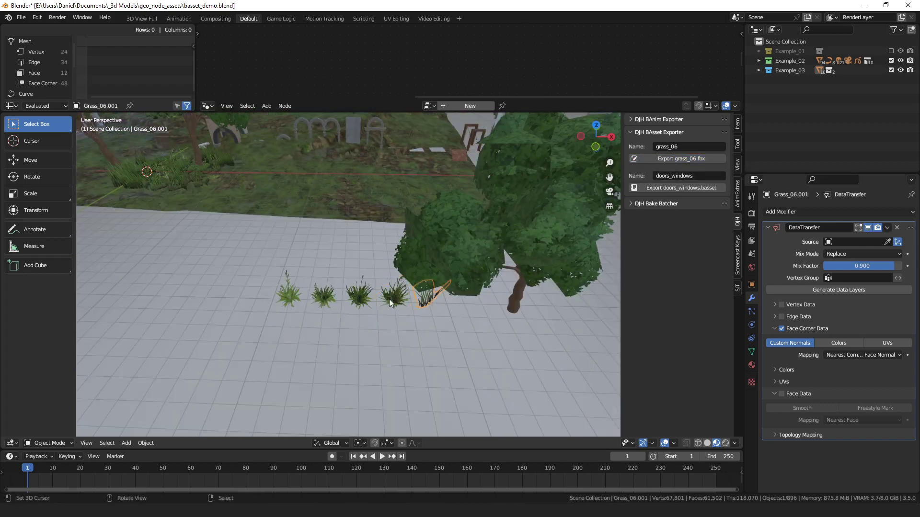
click(677, 160)
click(681, 159)
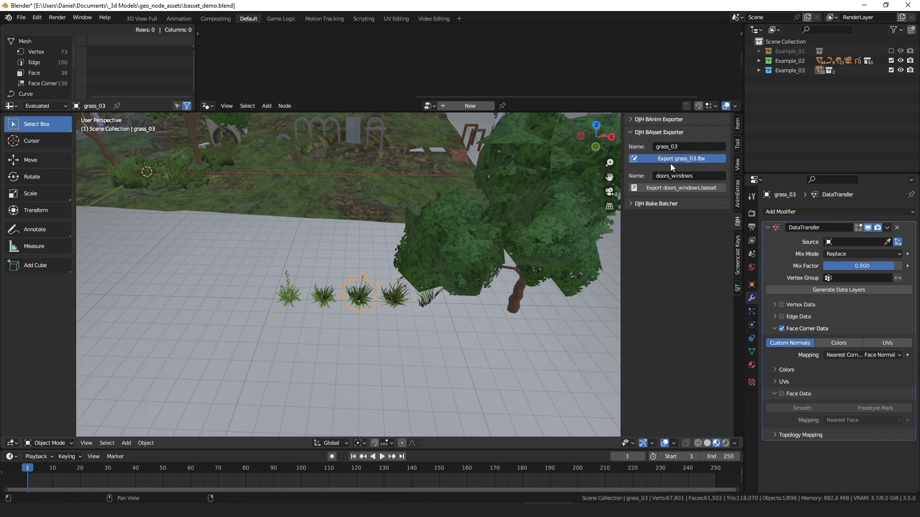
Export the remaining source grass meshes grass_02 and grass_01 as FBX files
click(323, 295)
click(669, 159)
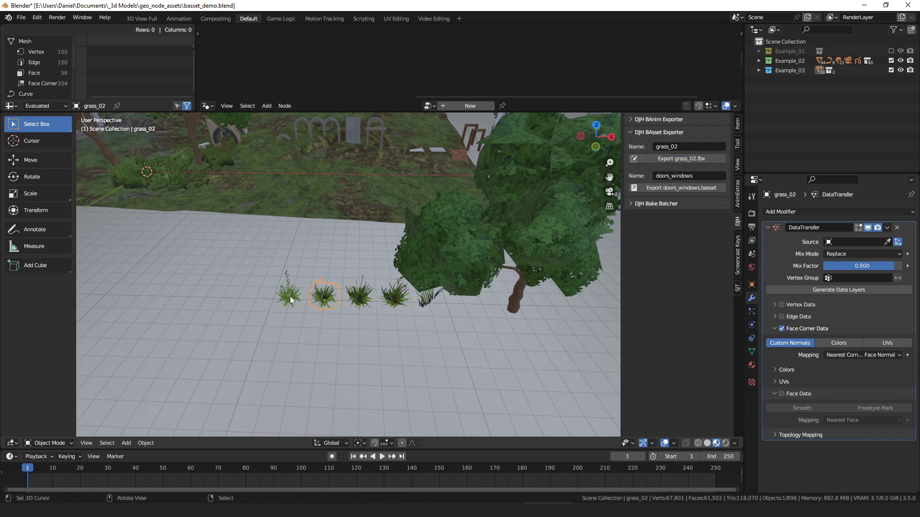
click(289, 293)
click(685, 159)
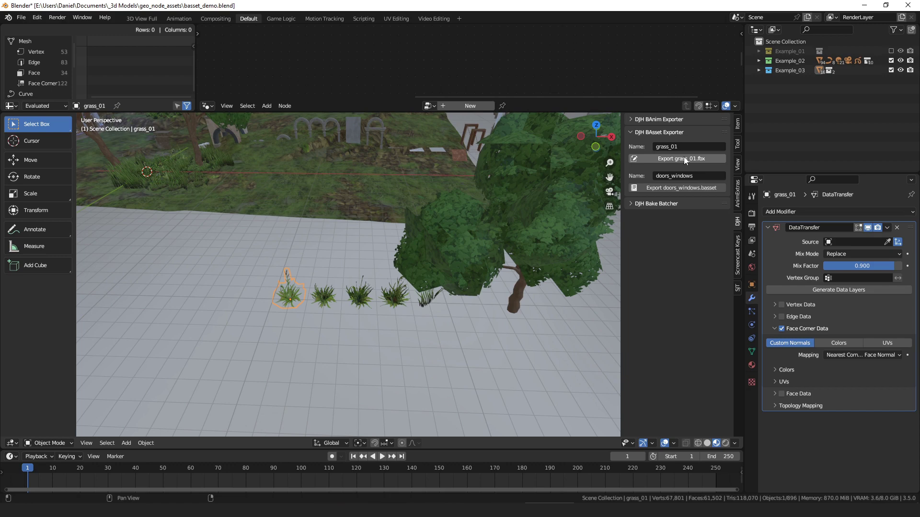
Switch to Unity, copy the tree_01 asset in the json folder to a prefab, and open it from the collections folder
click(563, 282)
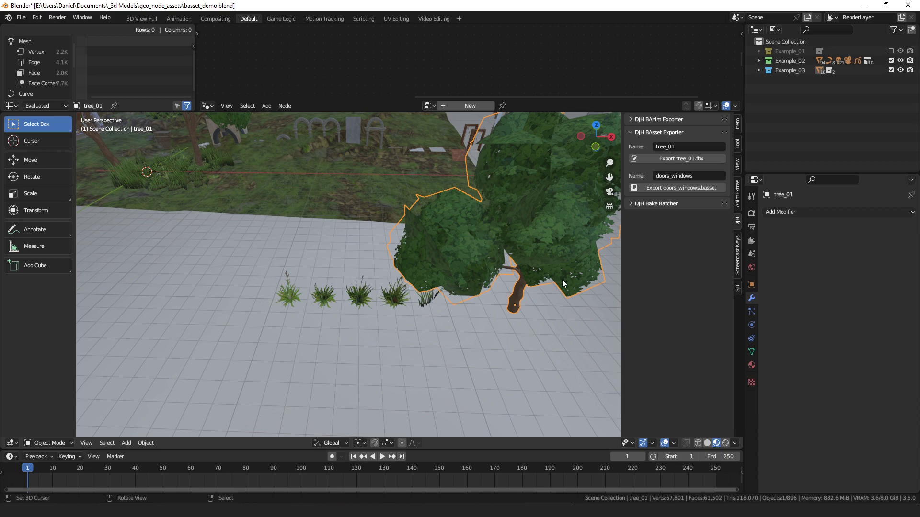
scroll(484, 313, down, 3)
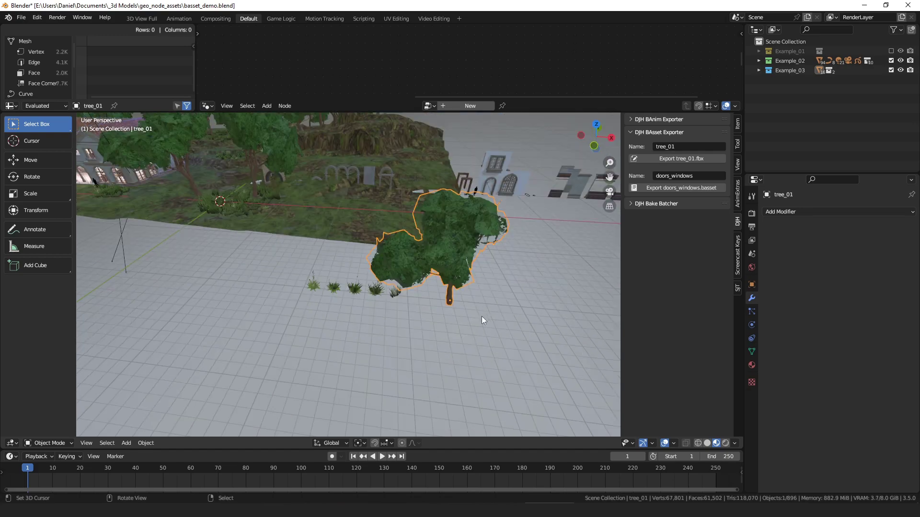
key(alt+Tab)
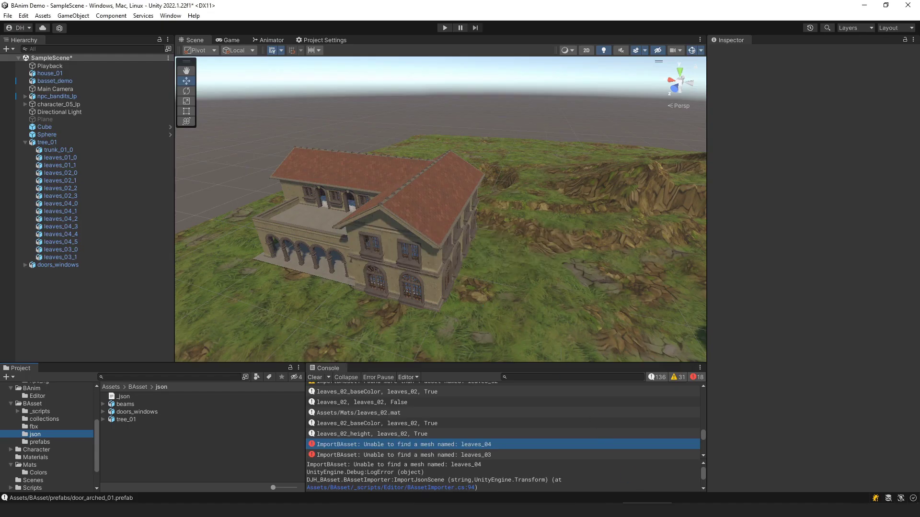
click(125, 420)
right_click(129, 420)
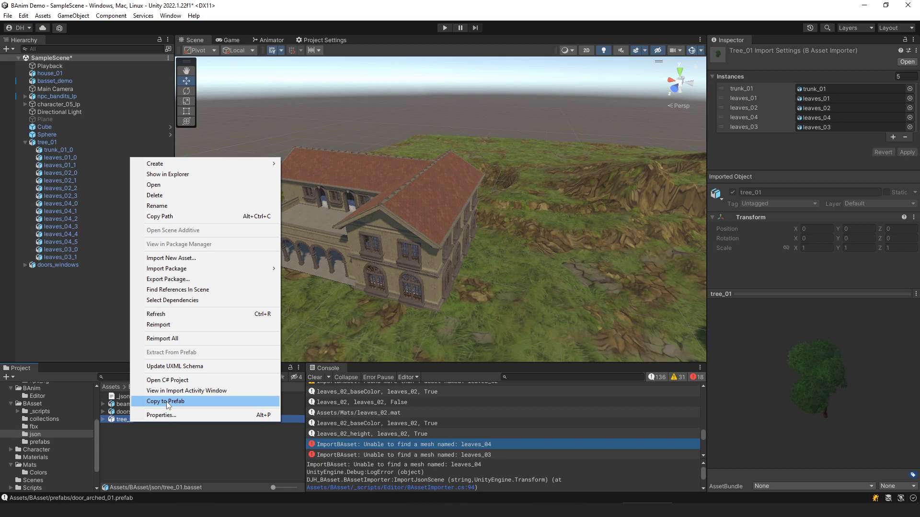
click(168, 401)
click(67, 418)
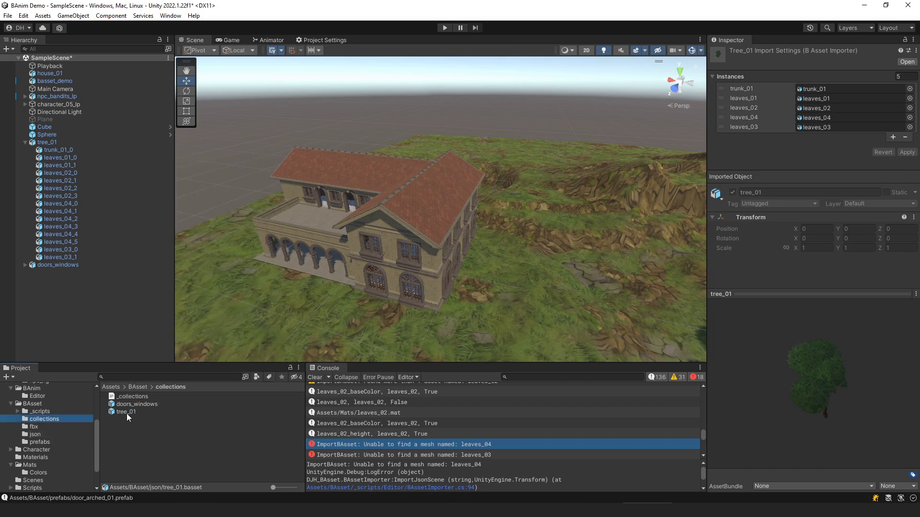
double_click(126, 412)
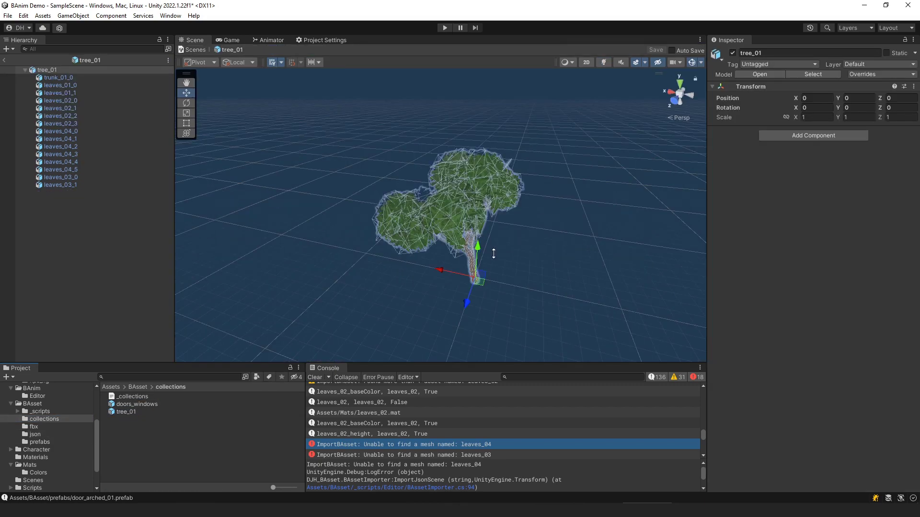
Create an empty child object named collision under the root of the tree_01 prefab
scroll(402, 220, up, 5)
click(128, 185)
click(114, 77)
double_click(47, 70)
right_click(68, 70)
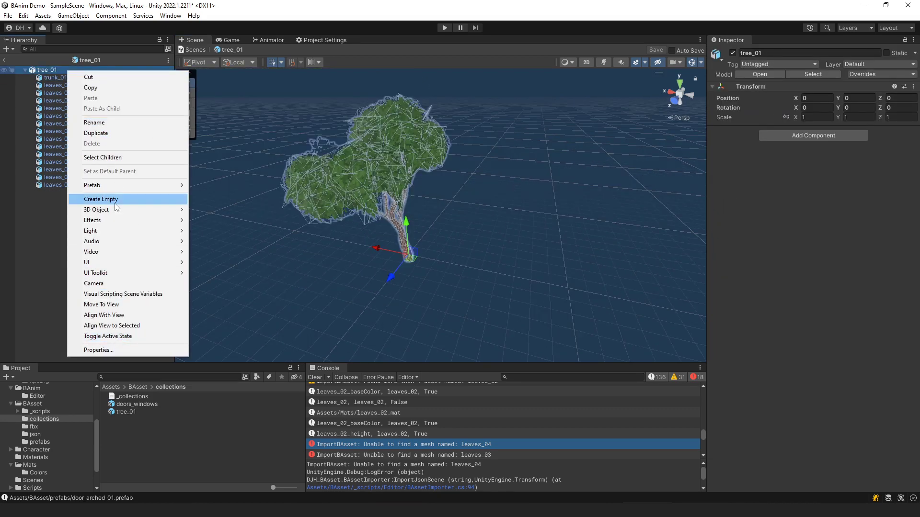
click(101, 199)
text(collision)
key(Return)
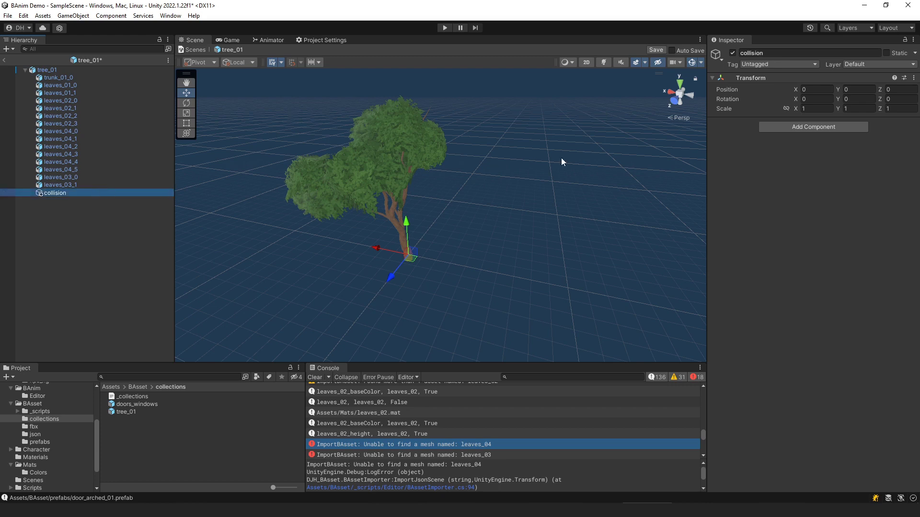
Add a Capsule Collider component to the collision object
click(794, 127)
text(cap)
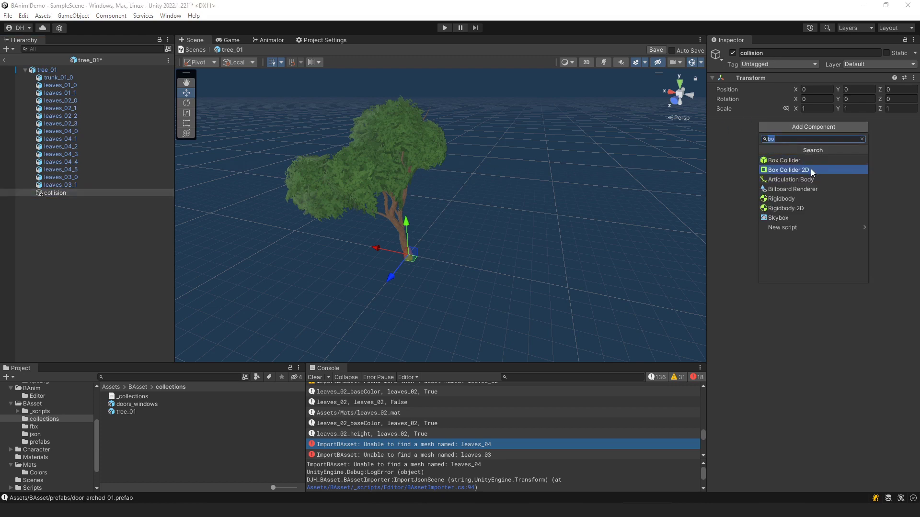
click(806, 160)
key(f)
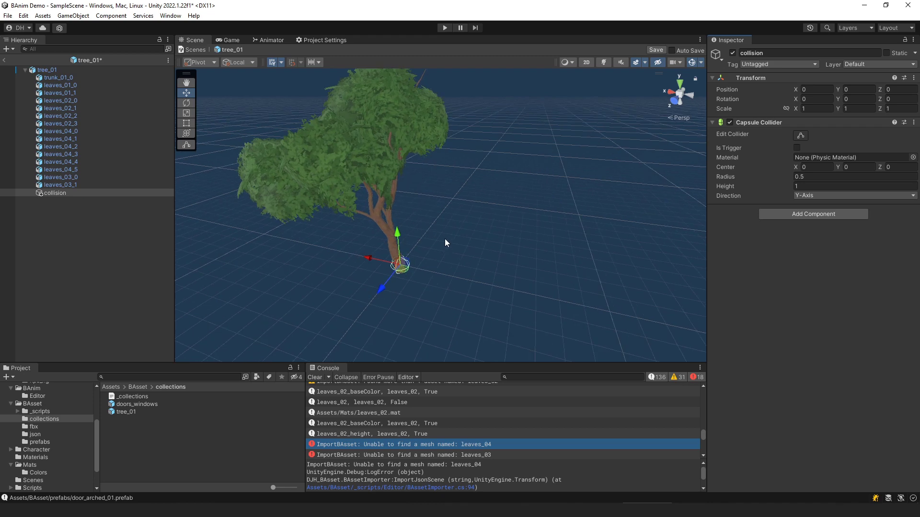
Fit the Capsule Collider to the trunk with height 2.99 and center Y 0.78, and return to the scene
drag(847, 166, 545, 184)
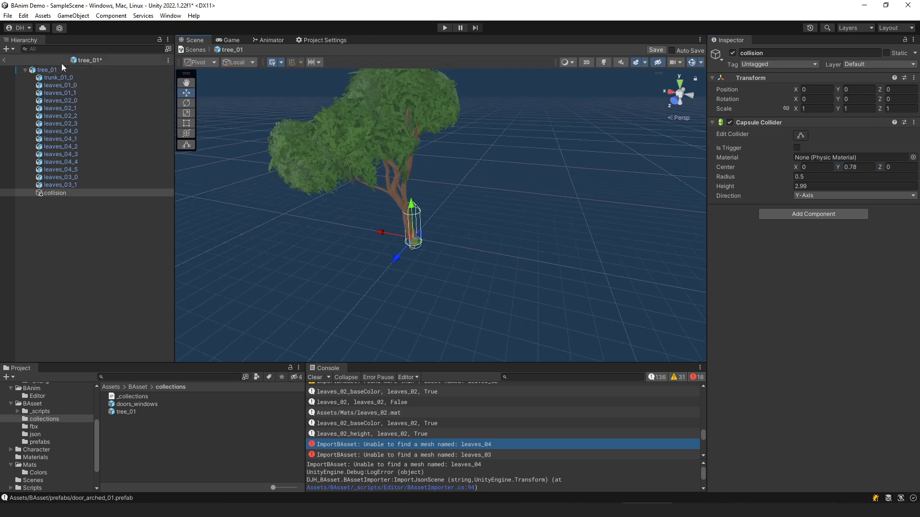
click(4, 61)
scroll(421, 258, down, 4)
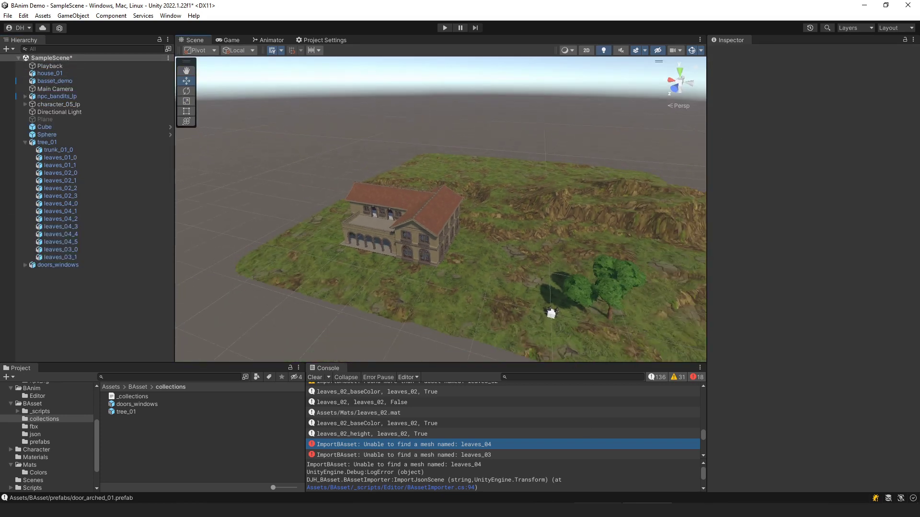
Switch to Blender and select both the _grass_scatter and _scatter_trees objects
key(alt+Tab)
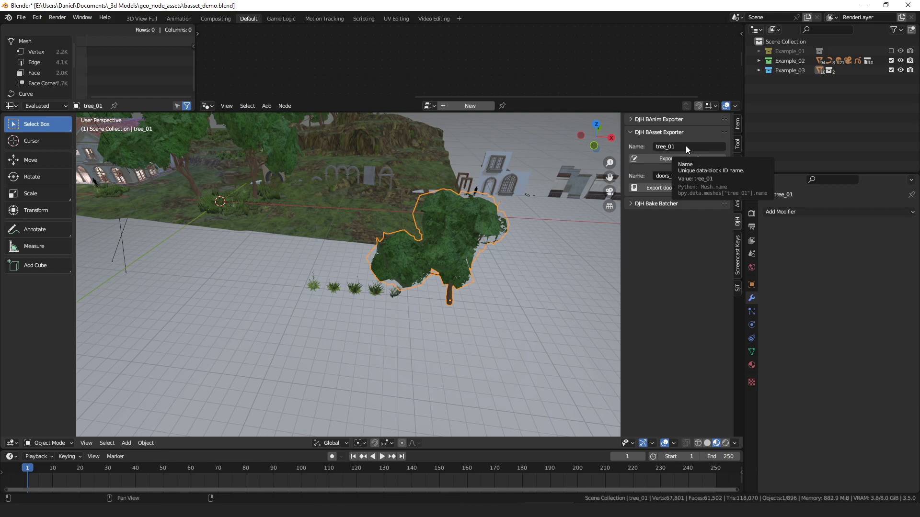
click(236, 205)
middle_drag(259, 171, 268, 154)
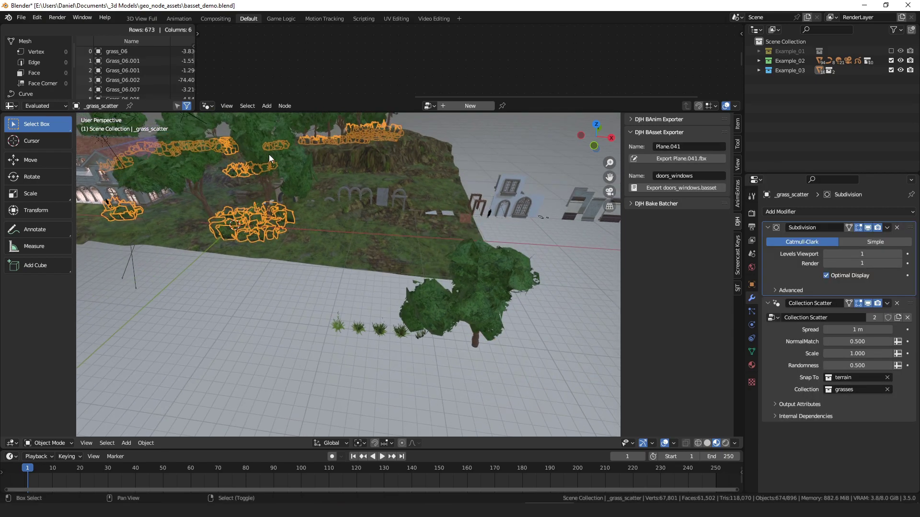
click(269, 154)
scroll(339, 214, down, 5)
middle_drag(393, 243, 695, 177)
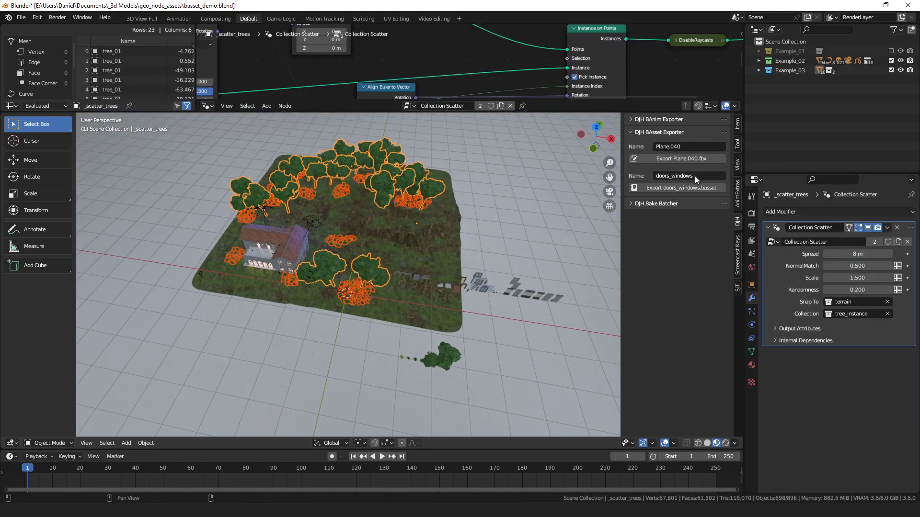
key(KP_Decimal)
key(ctrl+shift+Tab)
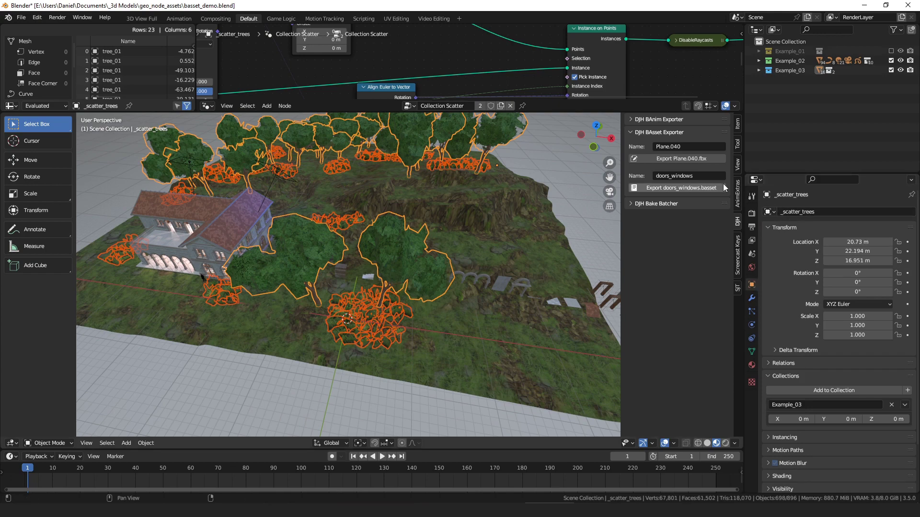
Name the BAsset export foliage and export the selected scatter objects as foliage.basset
click(708, 177)
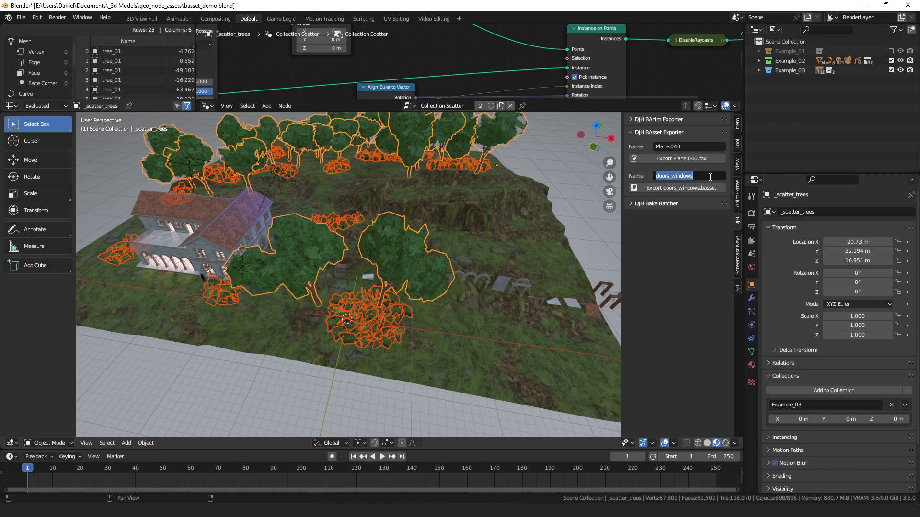
text(foliage)
key(Return)
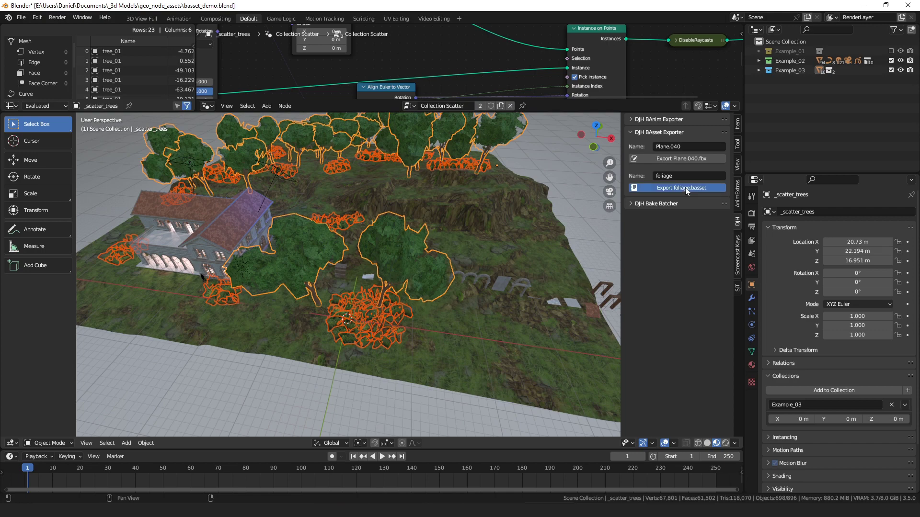
click(685, 188)
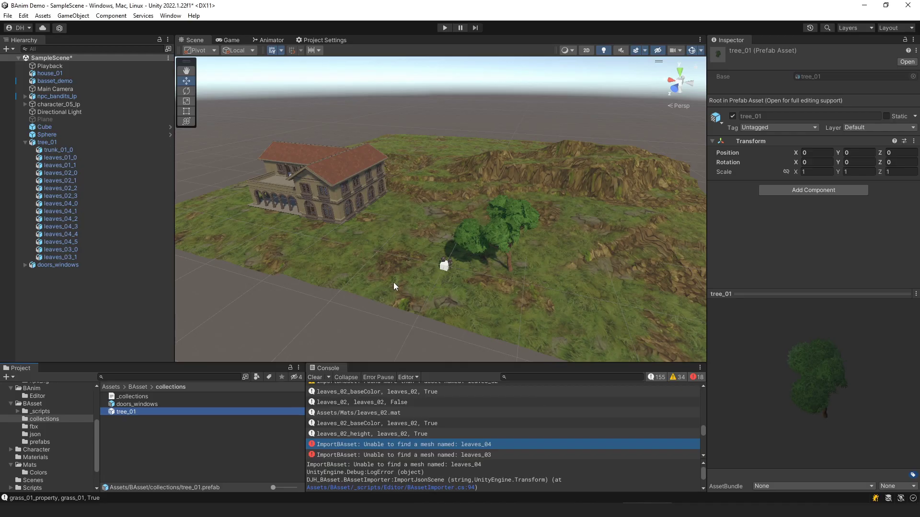
Switch to Unity, select the foliage asset in the json folder, and locate the source assets of its tree_01 and grass_06 instances
click(35, 435)
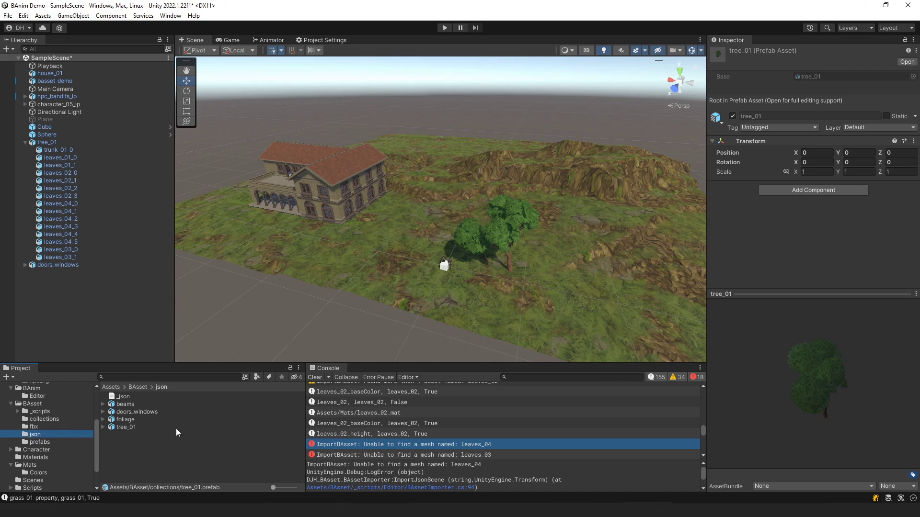
click(143, 418)
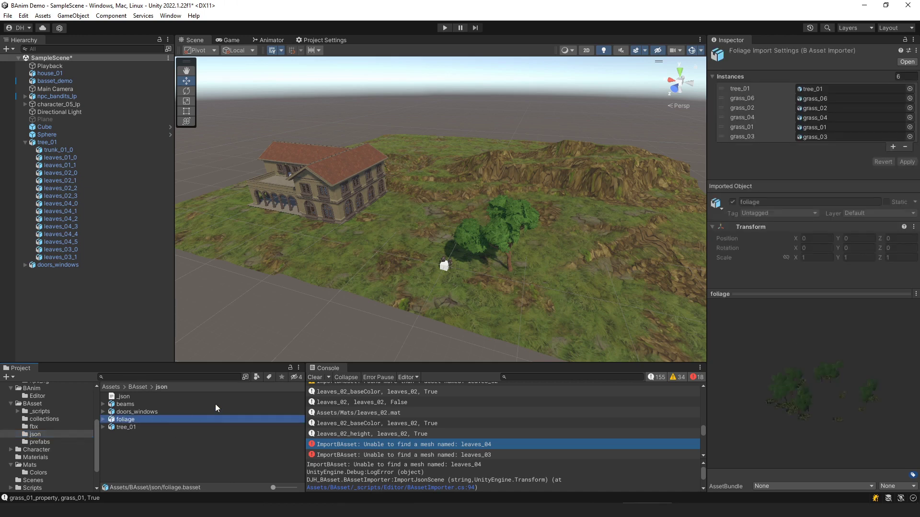
click(838, 89)
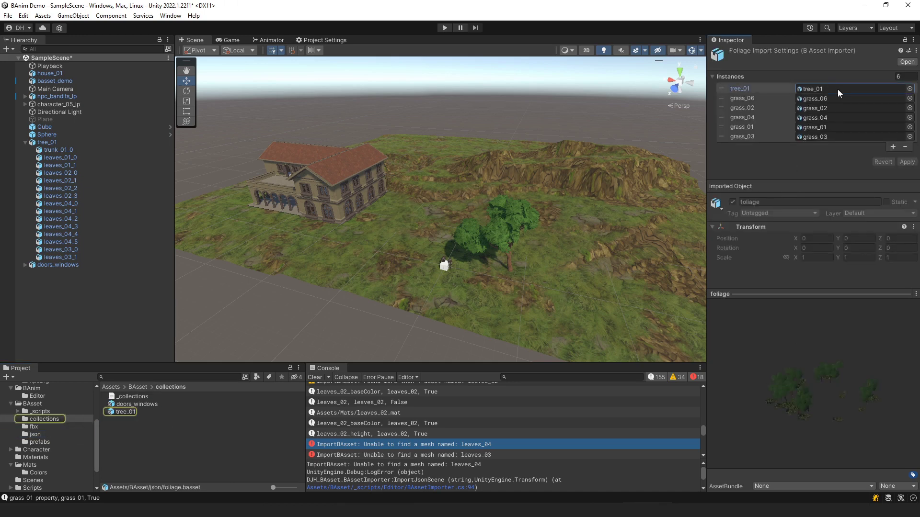
click(828, 108)
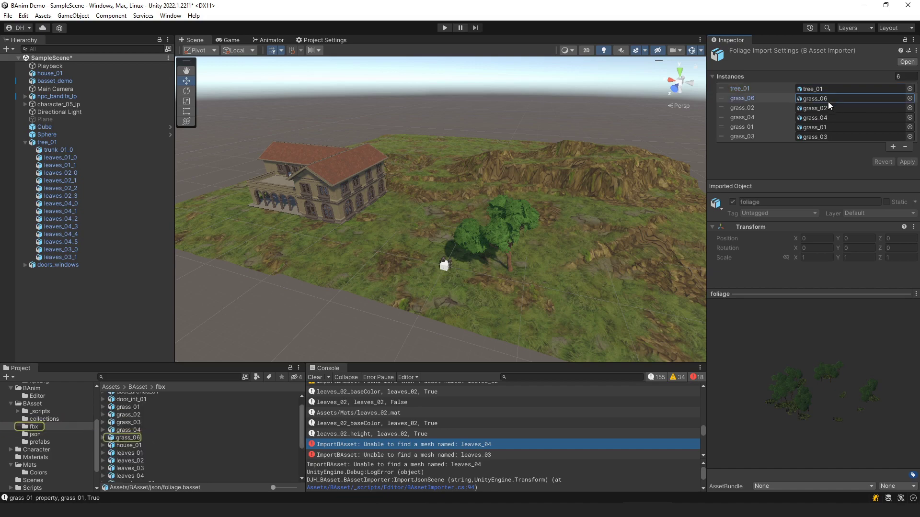
Place the foliage asset from the json folder in the scene with position X 0 and Z 0, and deselect it
click(59, 433)
drag(125, 419, 512, 246)
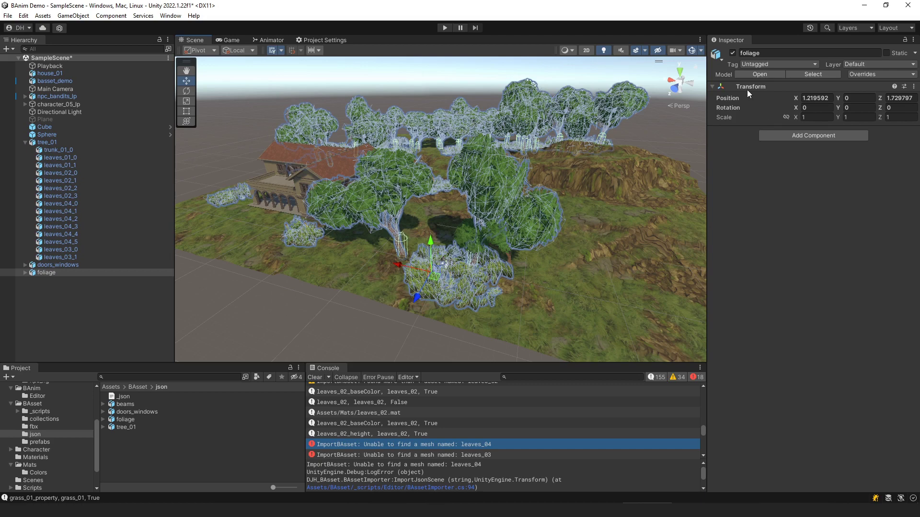
click(817, 99)
text(0)
key(Tab)
key(Tab)
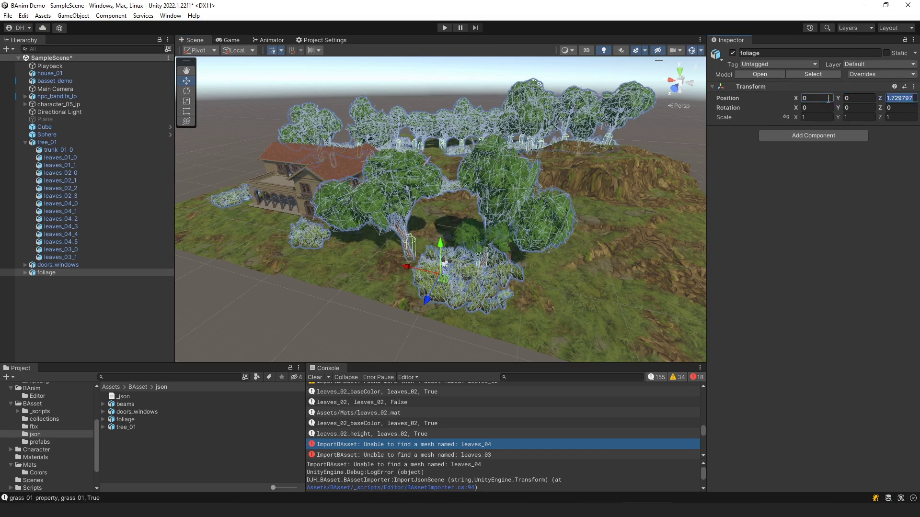
text(0)
right_drag(575, 230, 491, 229)
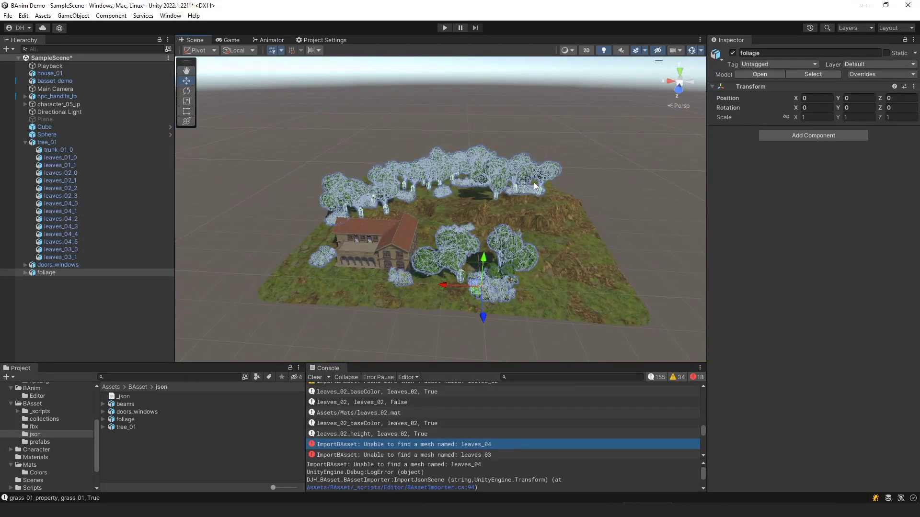
middle_drag(513, 224, 488, 225)
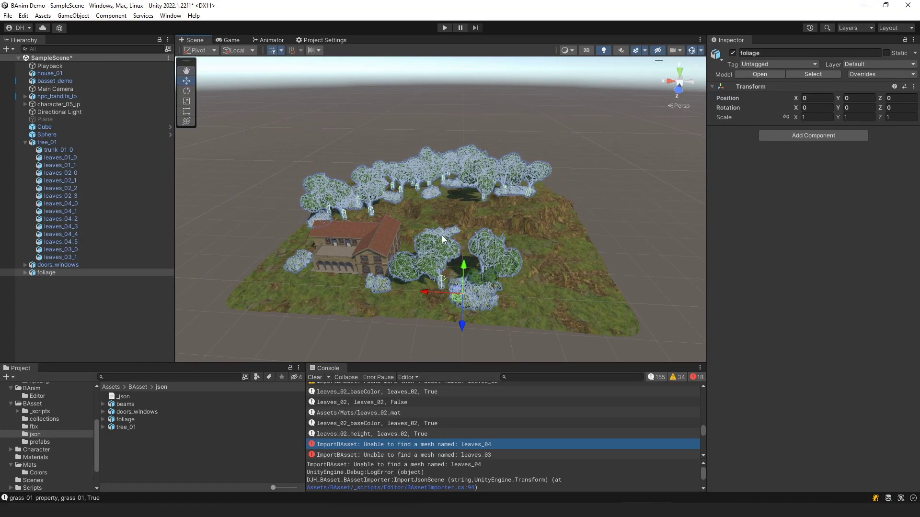
scroll(527, 239, up, 3)
click(528, 239)
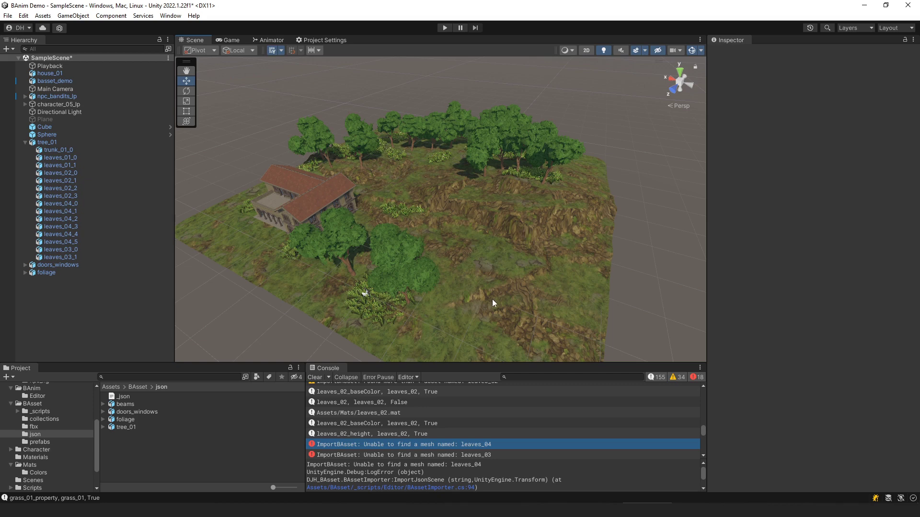
Switch to the BAsset Docs page in the browser and review its Unity importer sections
key(alt+Tab)
scroll(530, 249, down, 8)
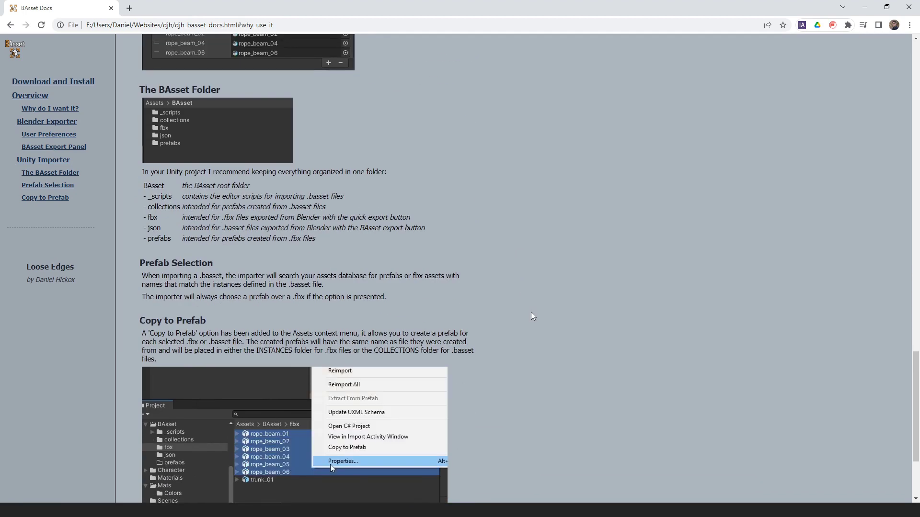
scroll(529, 297, up, 5)
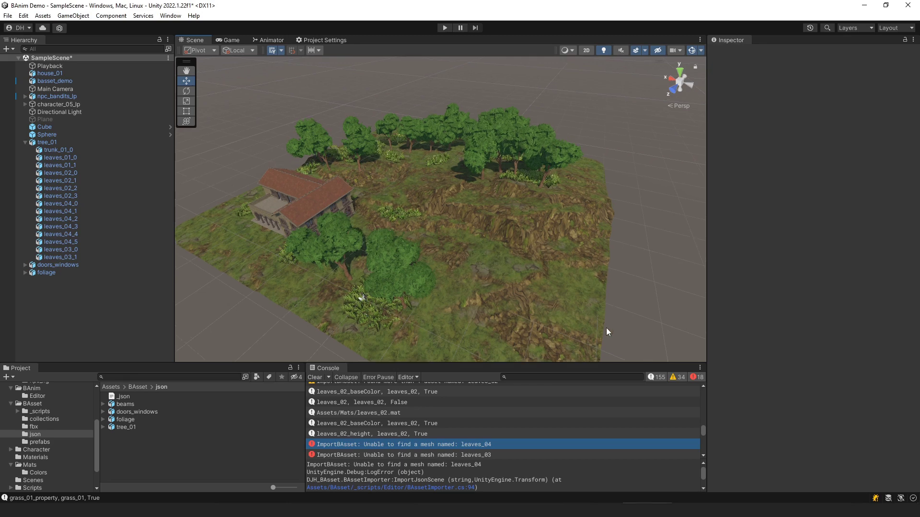
Switch to the BAnim Empty Unity project and import all contents of djh_basset_importer_1_8.unitypackage from the BAsset folder in File Explorer
key(alt+Tab)
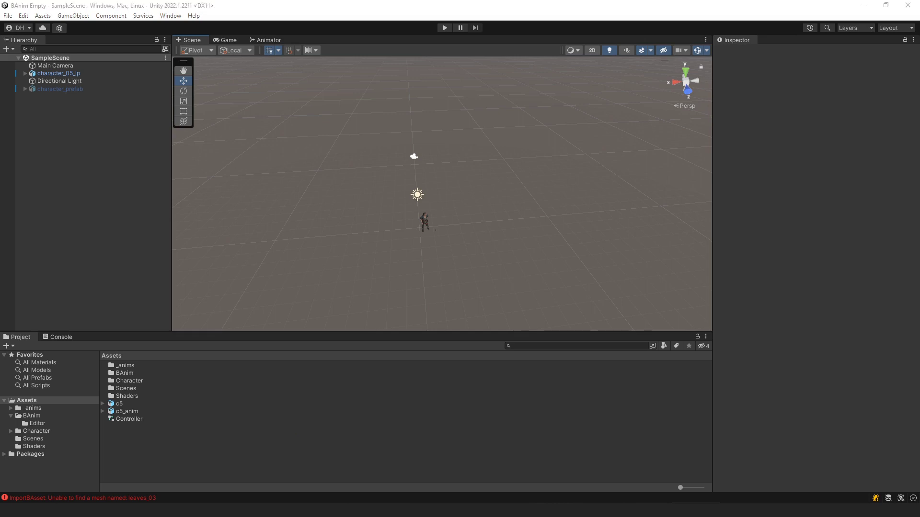
drag(919, 76, 711, 75)
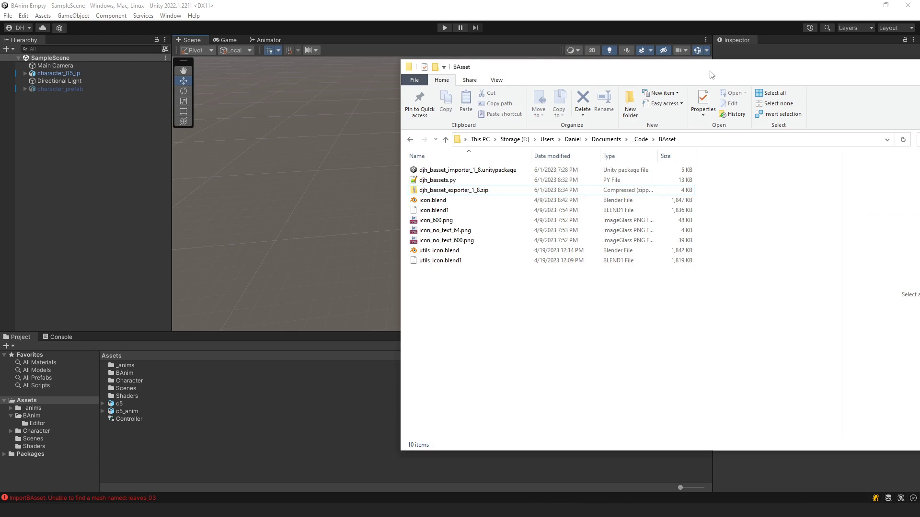
click(504, 172)
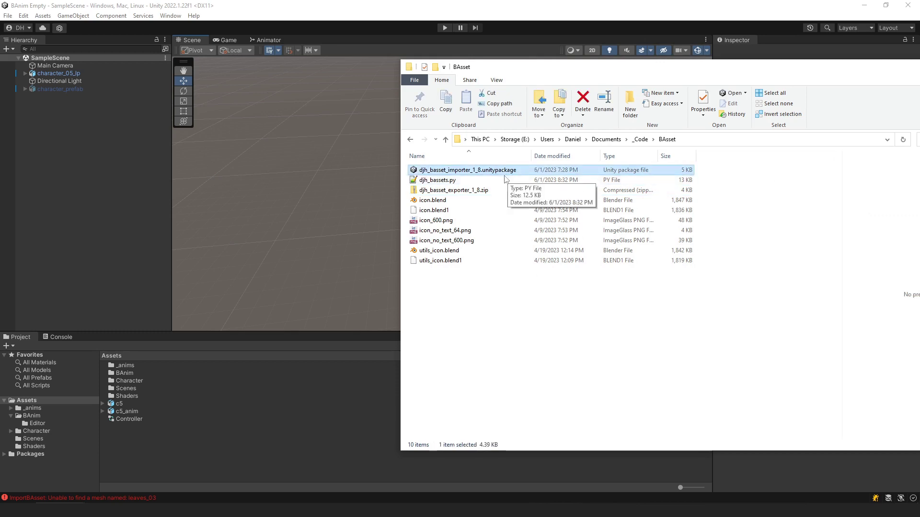
drag(502, 174, 334, 172)
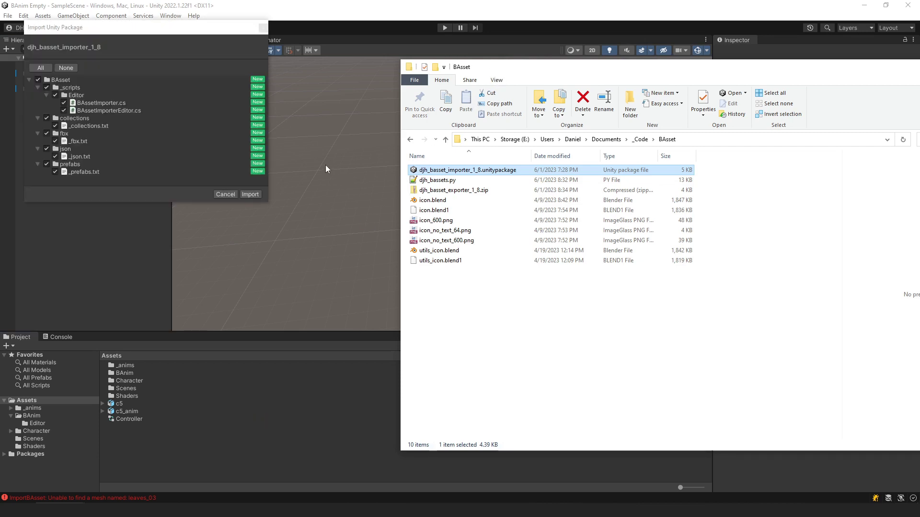
click(251, 194)
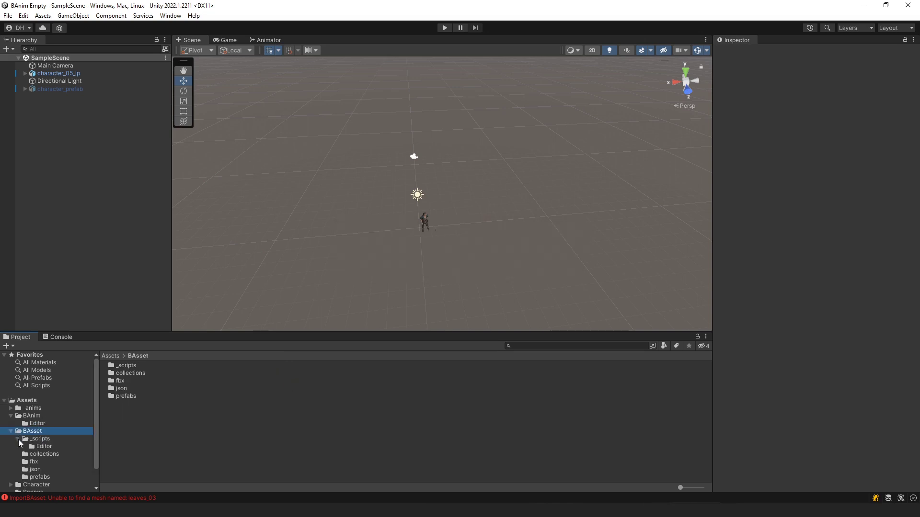
Examine the imported scripts in the BAsset Editor folder and the _collections text note in the collections folder
click(46, 447)
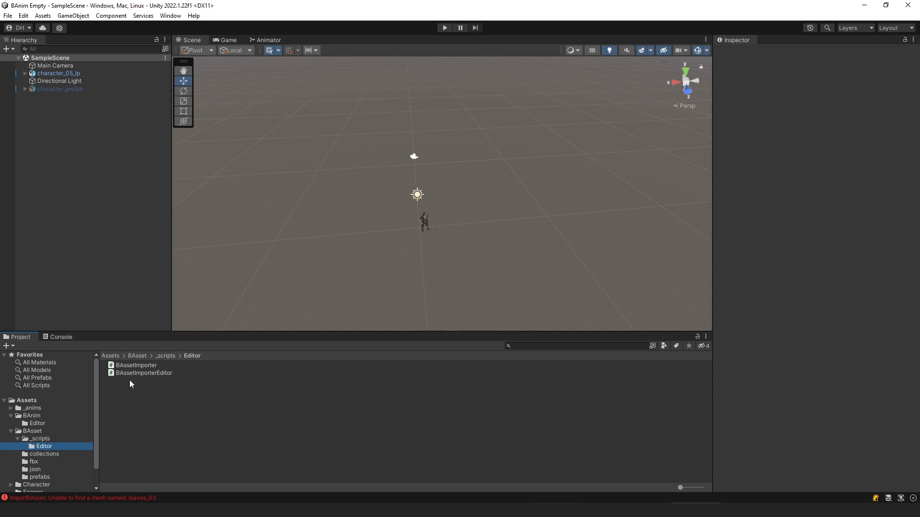
click(18, 439)
click(53, 447)
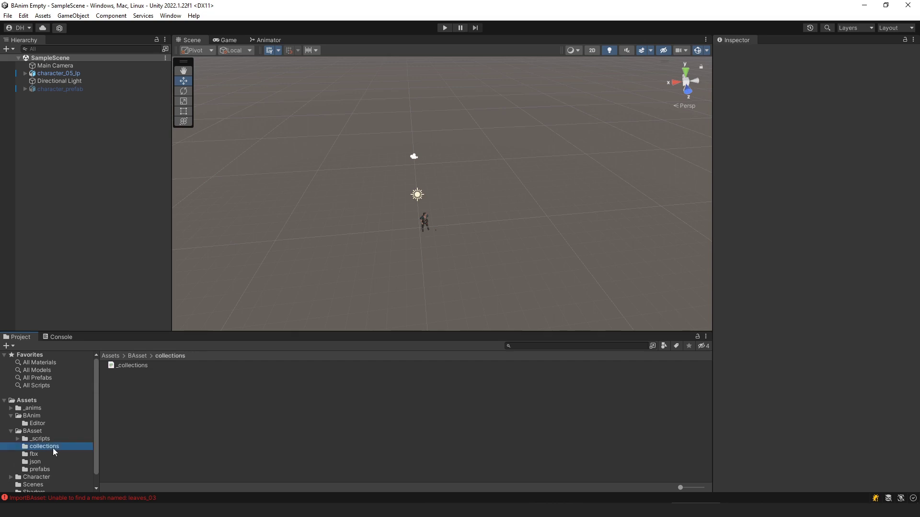
click(134, 366)
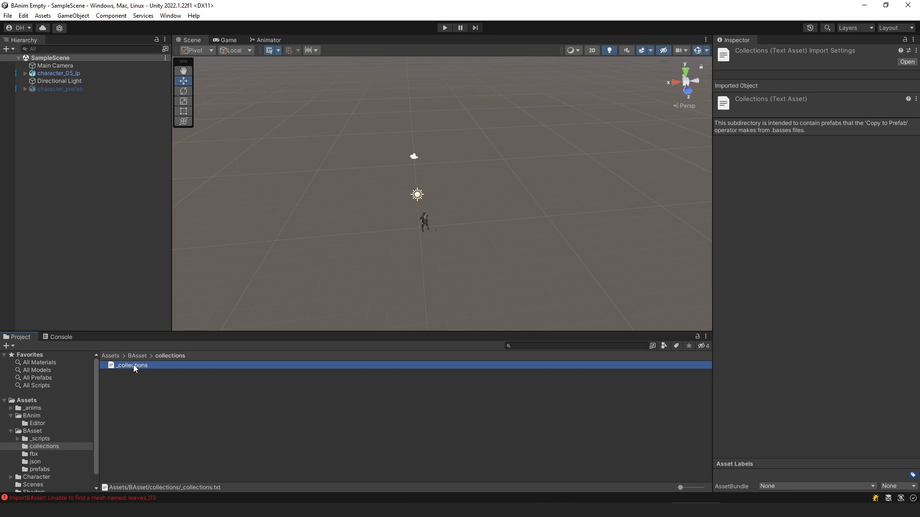
Reveal the project's BAsset fbx folder in File Explorer, open it, and copy its full path
click(33, 454)
right_click(53, 454)
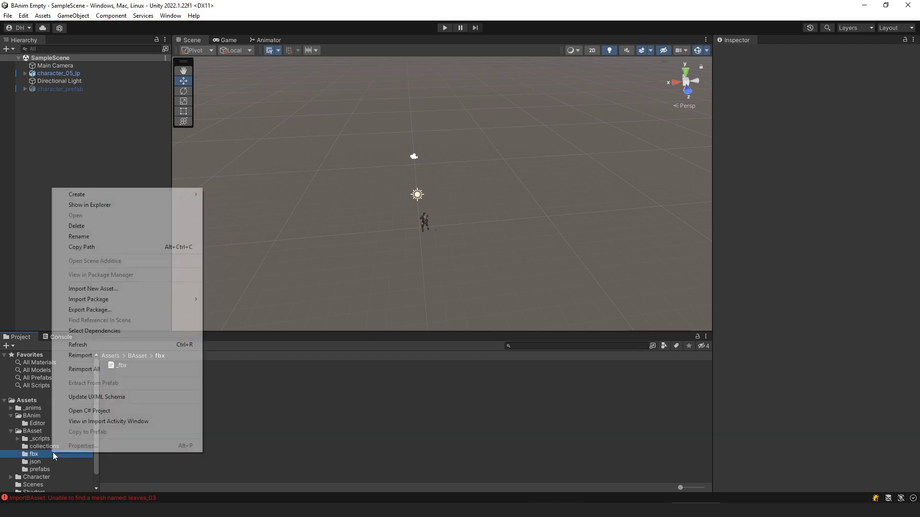
click(99, 205)
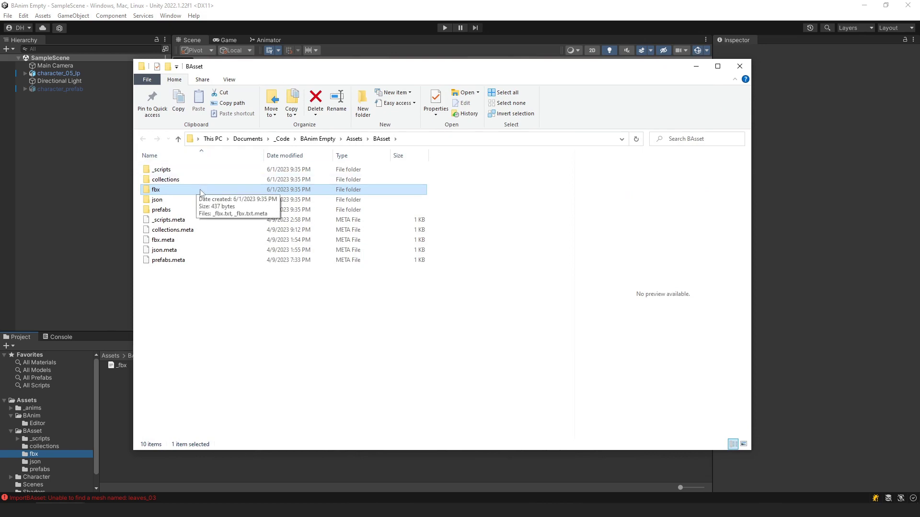
double_click(200, 192)
click(448, 139)
key(ctrl+c)
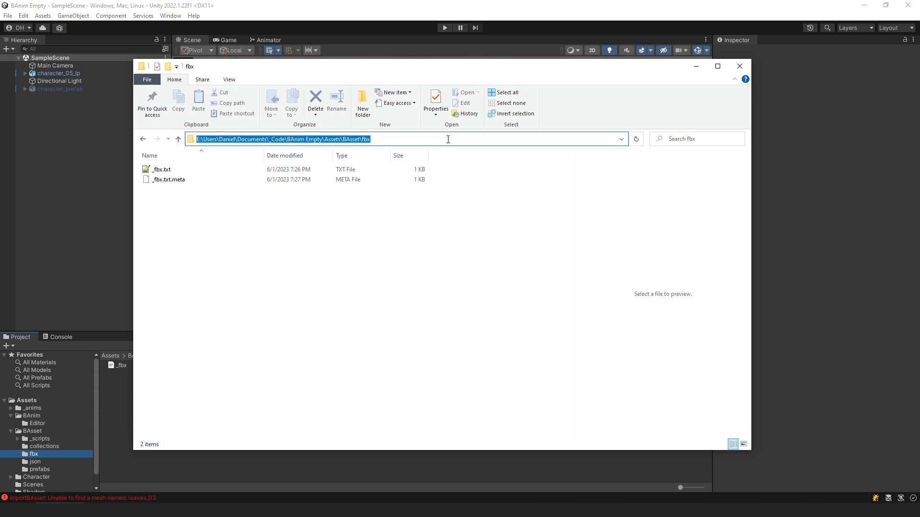
click(414, 222)
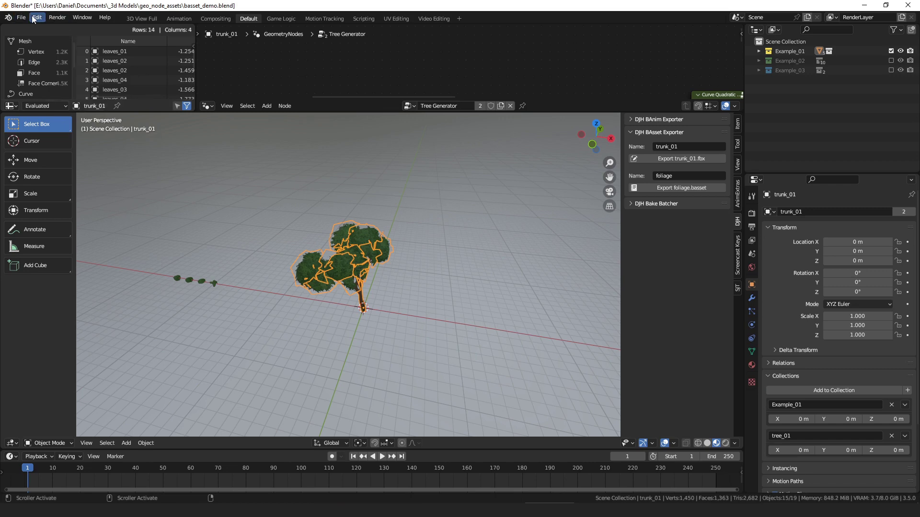
In Blender's add-on preferences, install the djh_basset_exporter_1_8.zip add-on
click(33, 18)
click(60, 168)
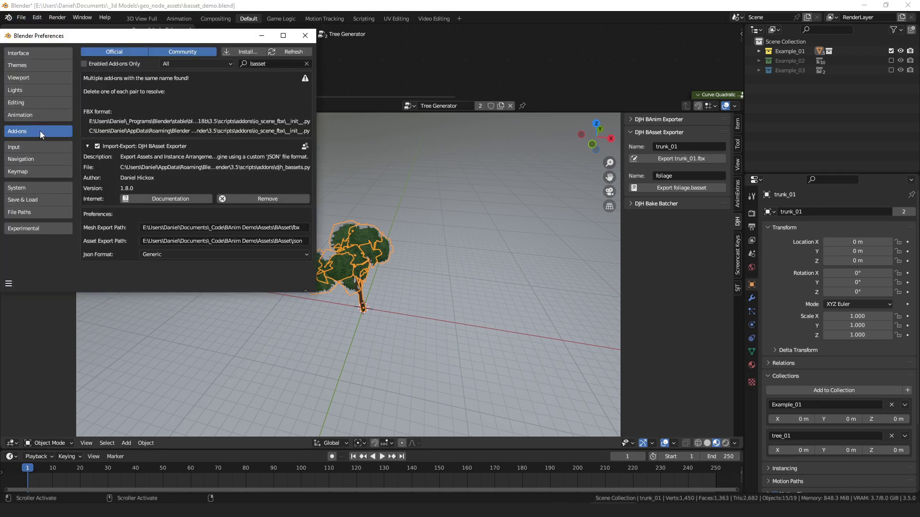
drag(109, 42, 124, 45)
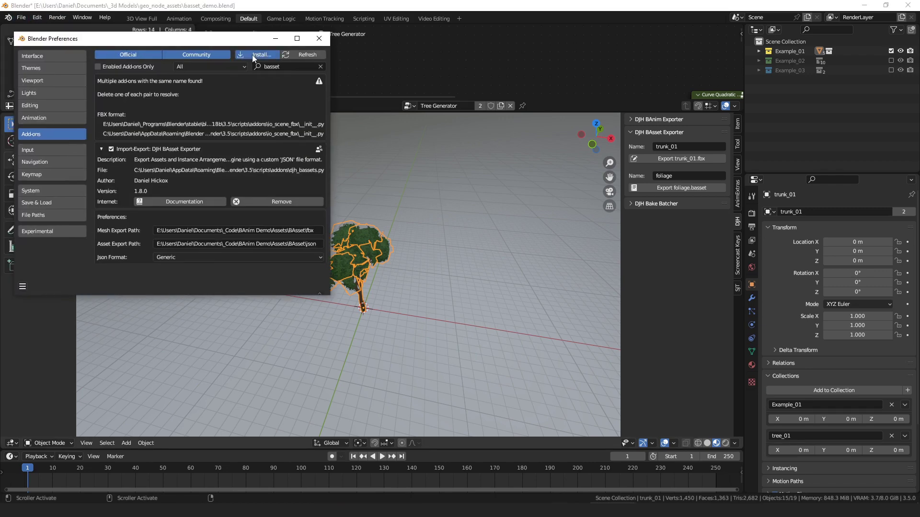
click(252, 55)
click(165, 51)
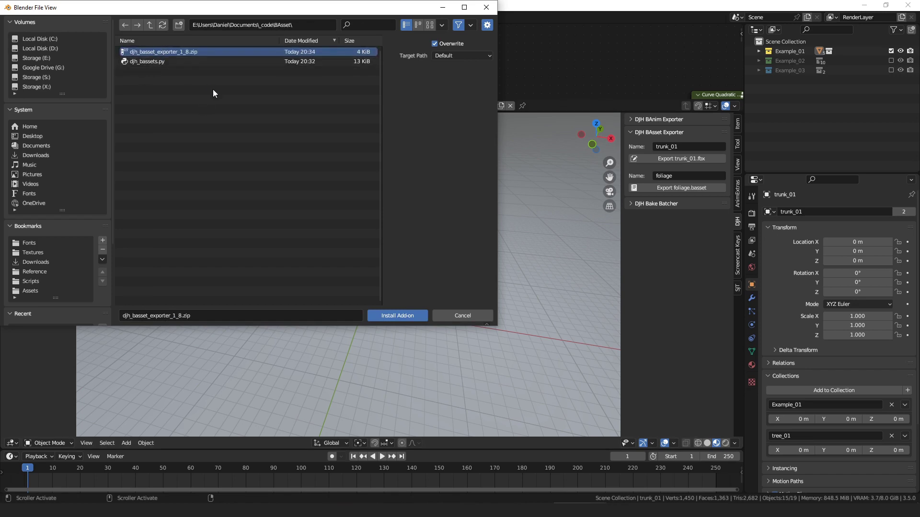
click(401, 314)
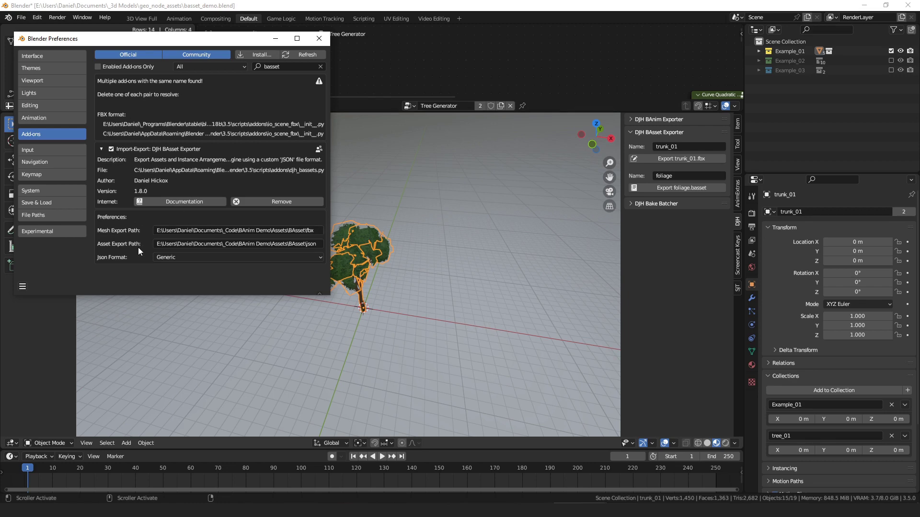
Set the BAsset exporter's mesh export path to the BAnim Empty project's Assets\BAsset\fbx folder and the asset export path to Assets\BAsset\json
click(305, 231)
key(ctrl+v)
click(320, 244)
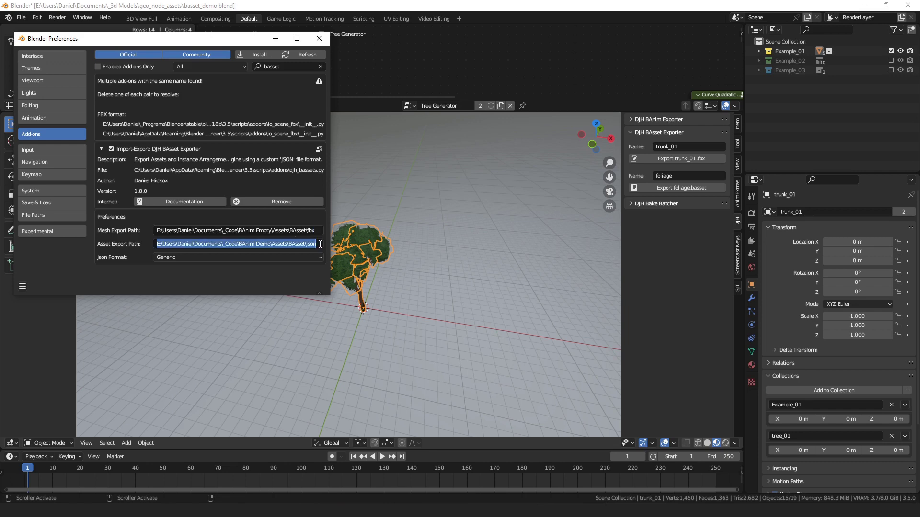
key(ctrl+v)
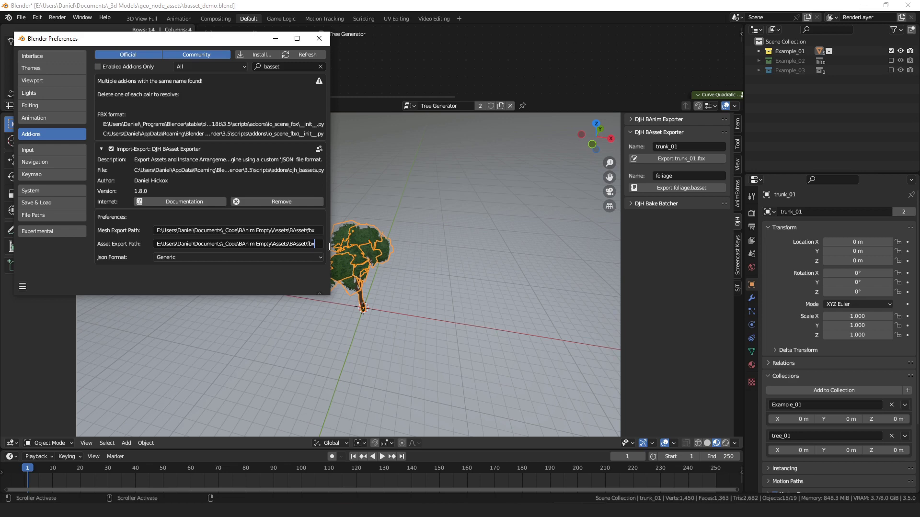
key(BackSpace)
key(BackSpace)
key(BackSpace)
text(json)
click(320, 39)
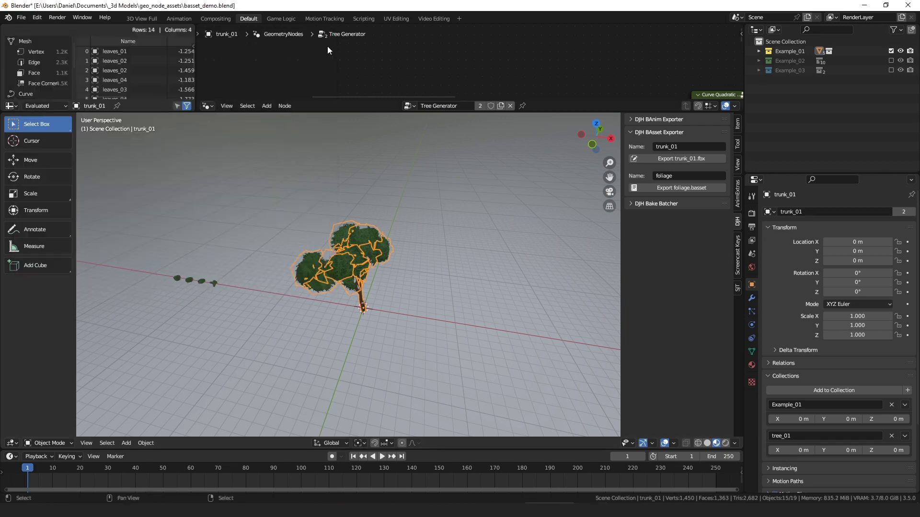
Export the four leaf meshes, leaves_04 through leaves_01, as individual FBX files with the BAsset exporter
click(178, 277)
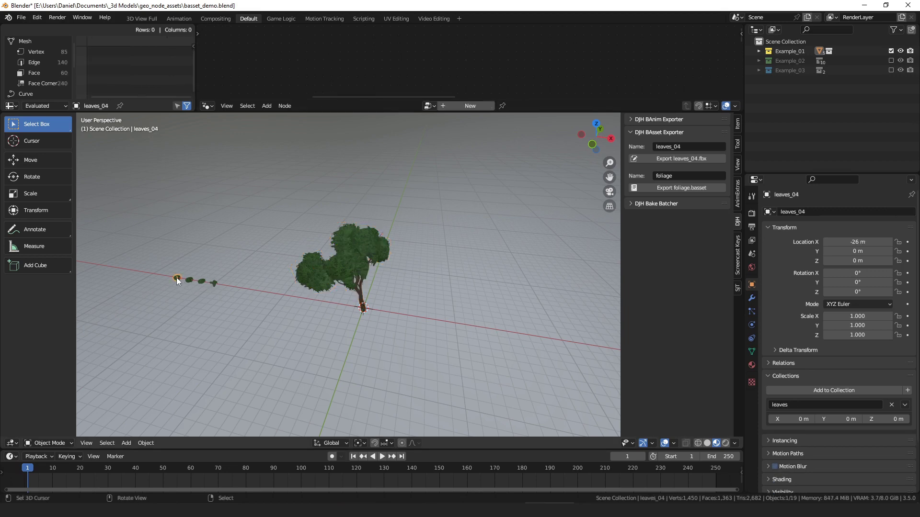
click(672, 160)
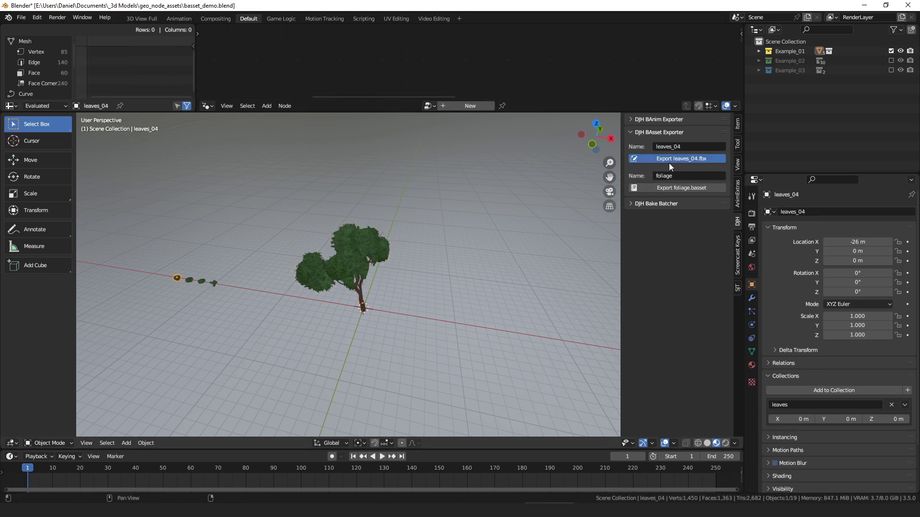
click(189, 280)
click(681, 159)
click(202, 281)
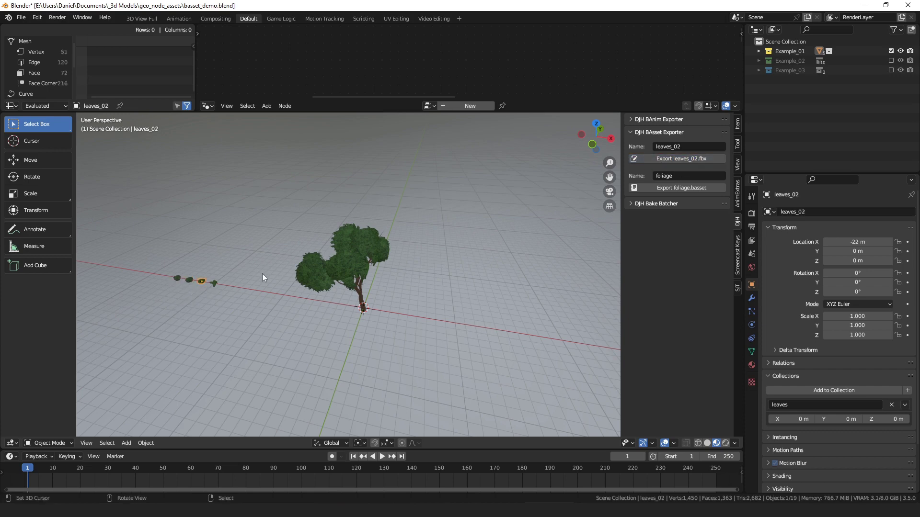
click(671, 159)
Export the tree trunk as trunk_01.fbx and its instance arrangement as foliage.basset
click(378, 242)
click(686, 158)
click(691, 188)
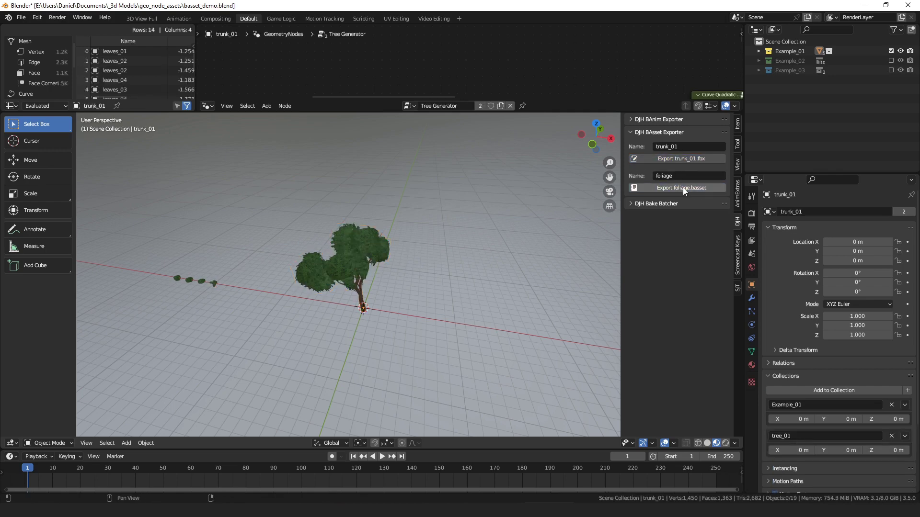
Switch to the BAnim Empty Unity project and place the foliage asset from the BAsset json folder into the scene beside the character
key(alt+Tab)
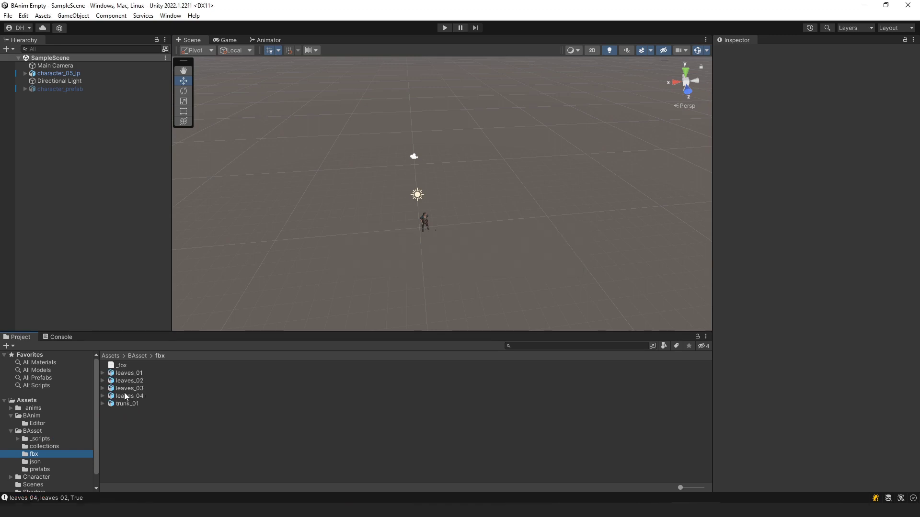
click(60, 461)
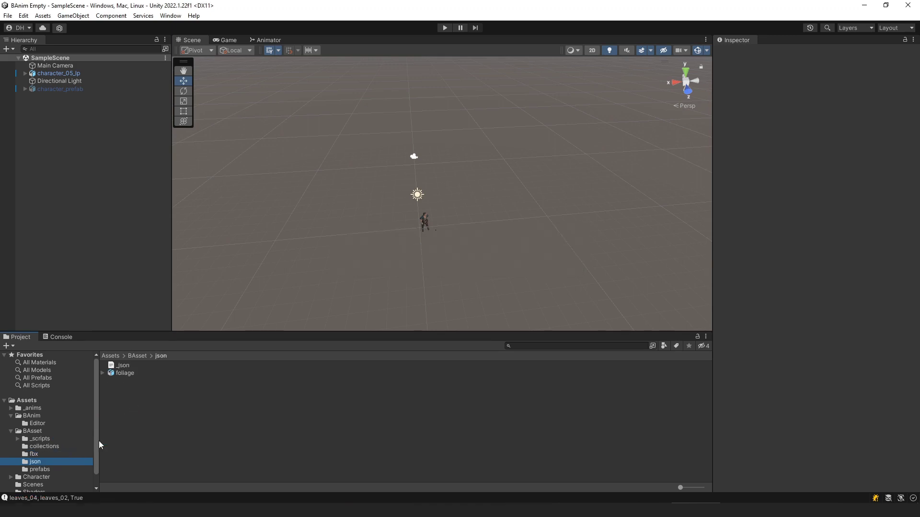
drag(113, 372, 419, 229)
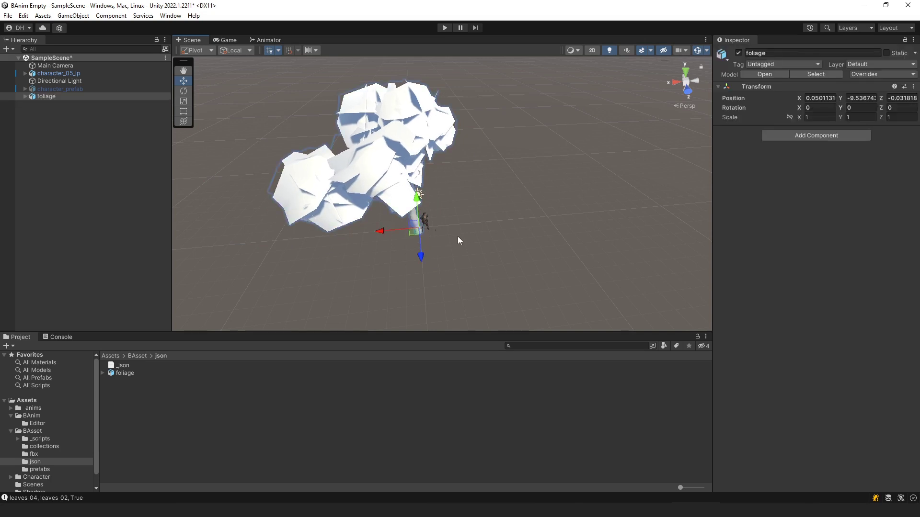